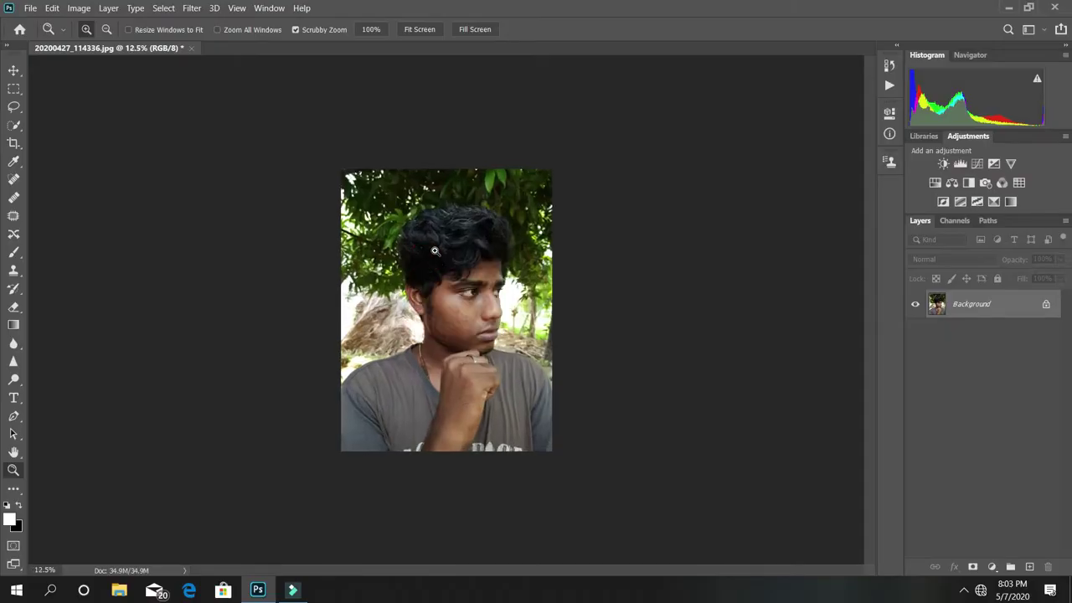
- Fit the photo on screen, unlock the Background into Layer 0, and duplicate it
right_click(431, 235)
click(444, 239)
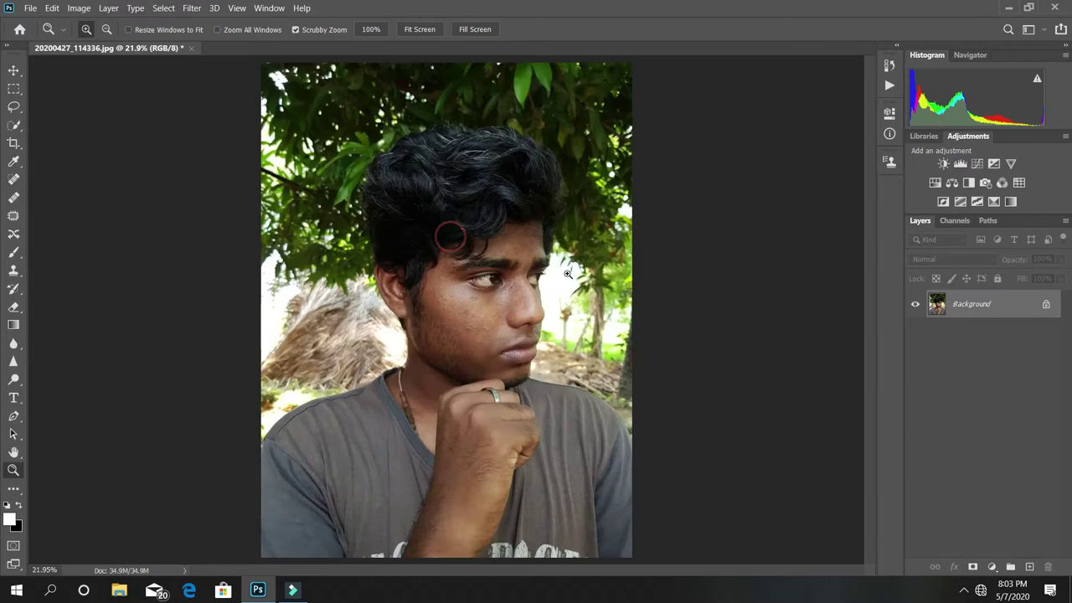
click(1044, 306)
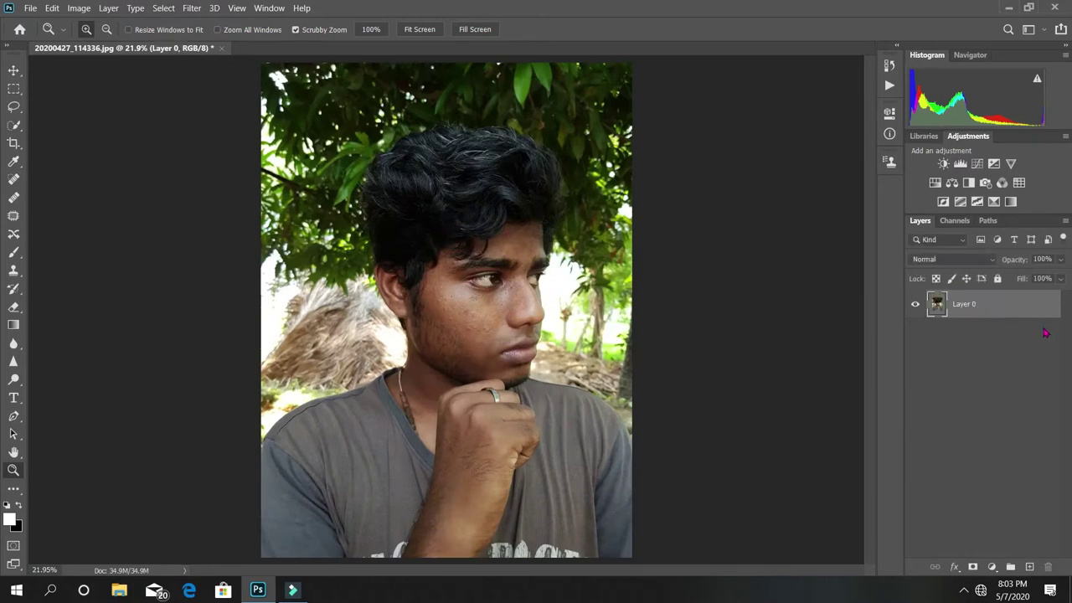
key(ctrl+j)
alt+click(482, 200)
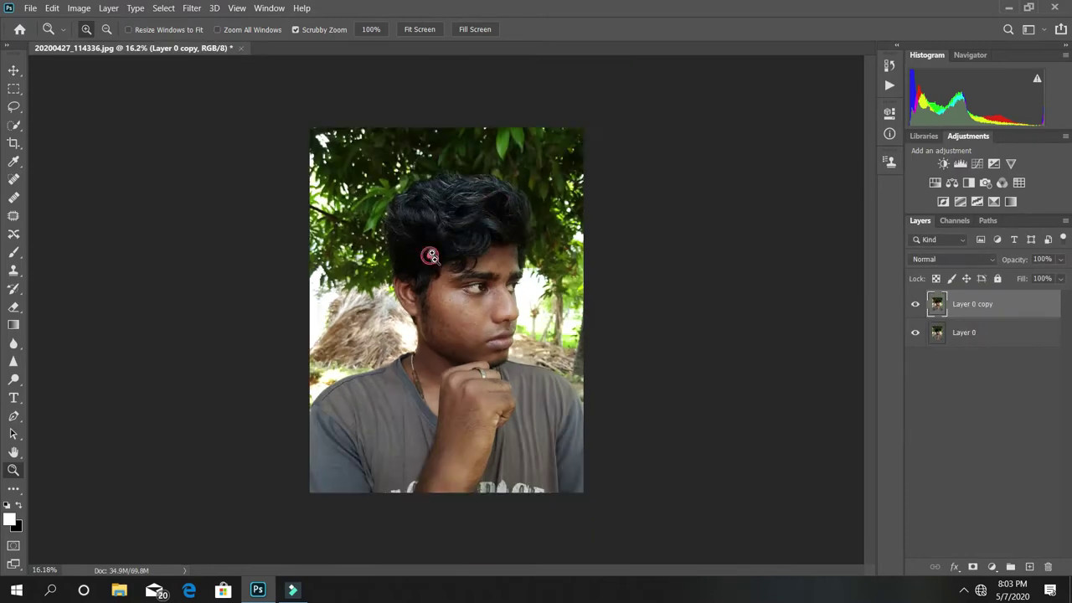
click(192, 7)
- Open Camera Raw on the copy and set Highlights -100 and Shadows +70
click(207, 86)
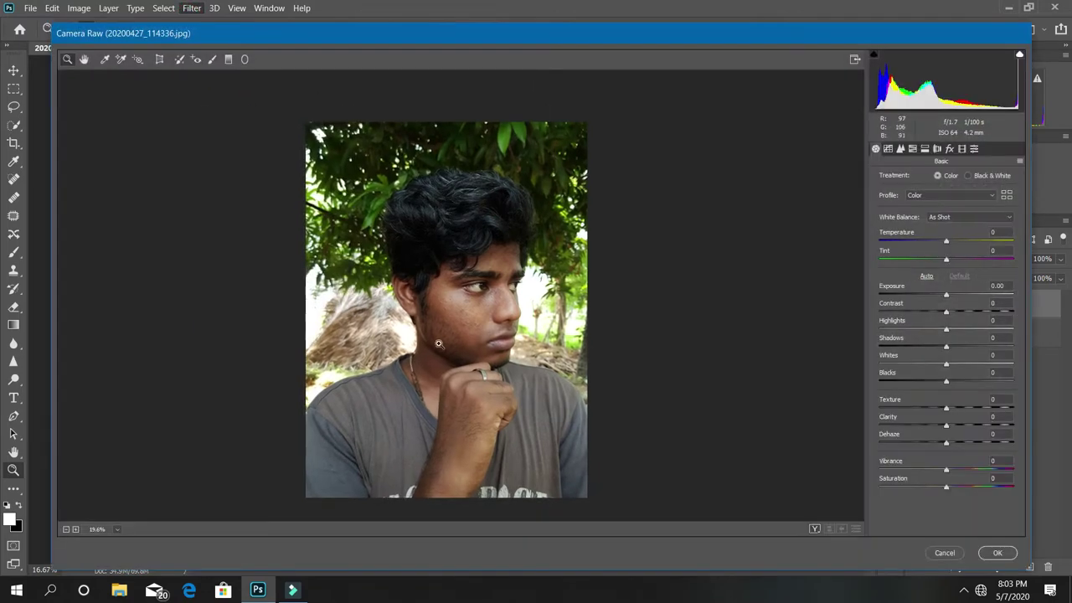
mouse_move(538, 344)
mouse_down()
mouse_move(517, 342)
mouse_move(444, 242)
mouse_up()
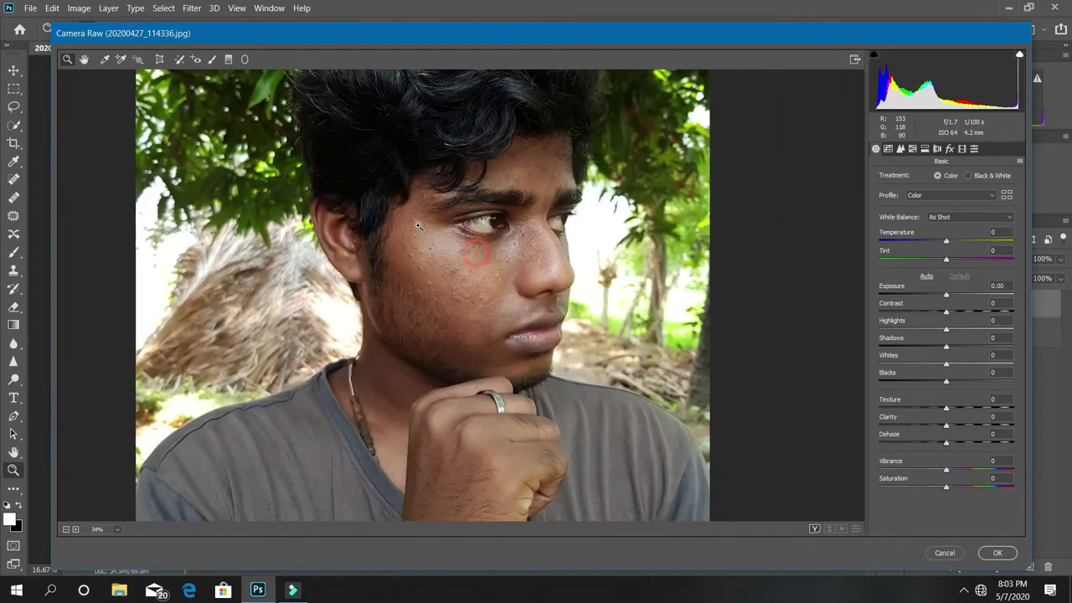
right_click(445, 242)
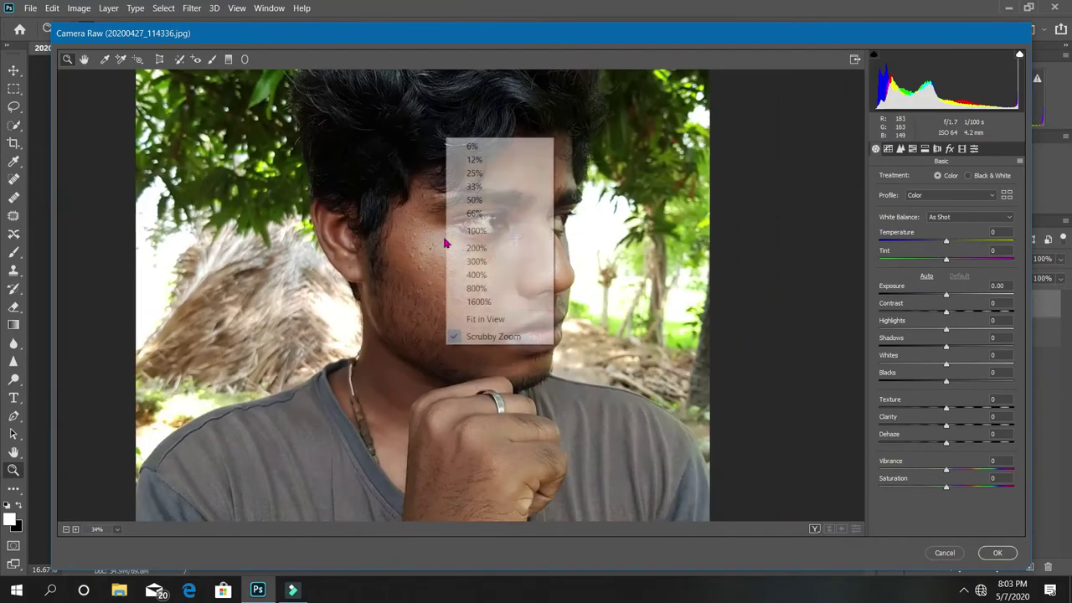
click(490, 319)
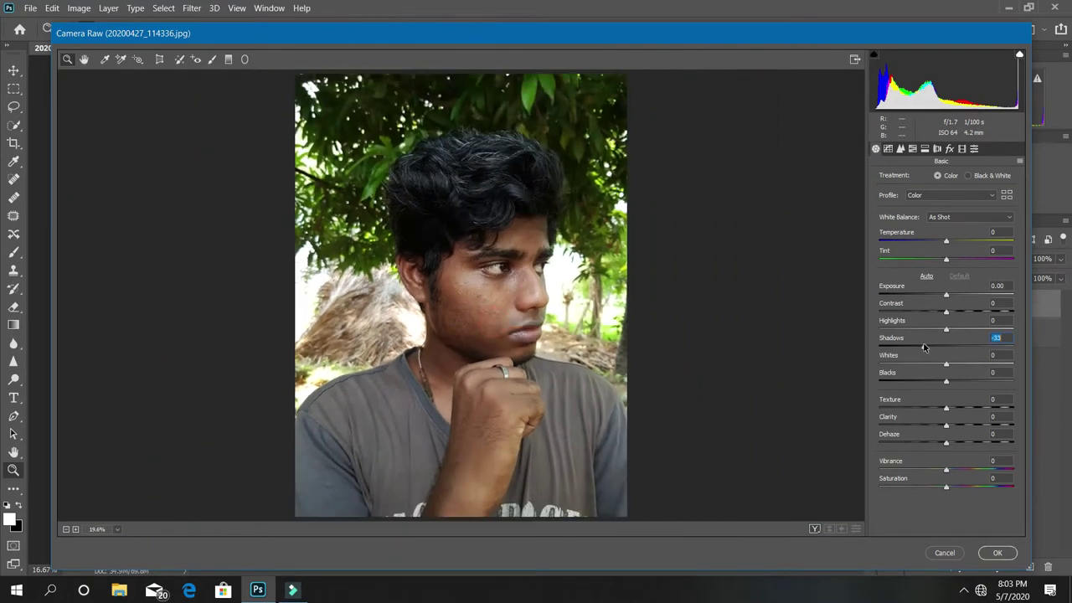
mouse_move(924, 347)
mouse_down()
mouse_move(997, 352)
mouse_move(823, 313)
mouse_up()
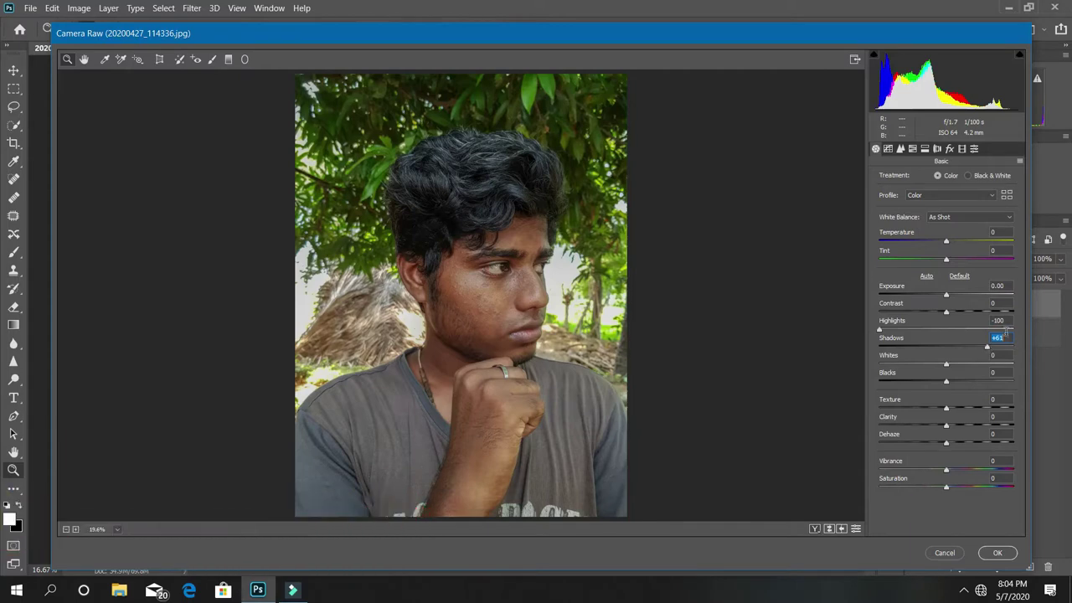
text(70)
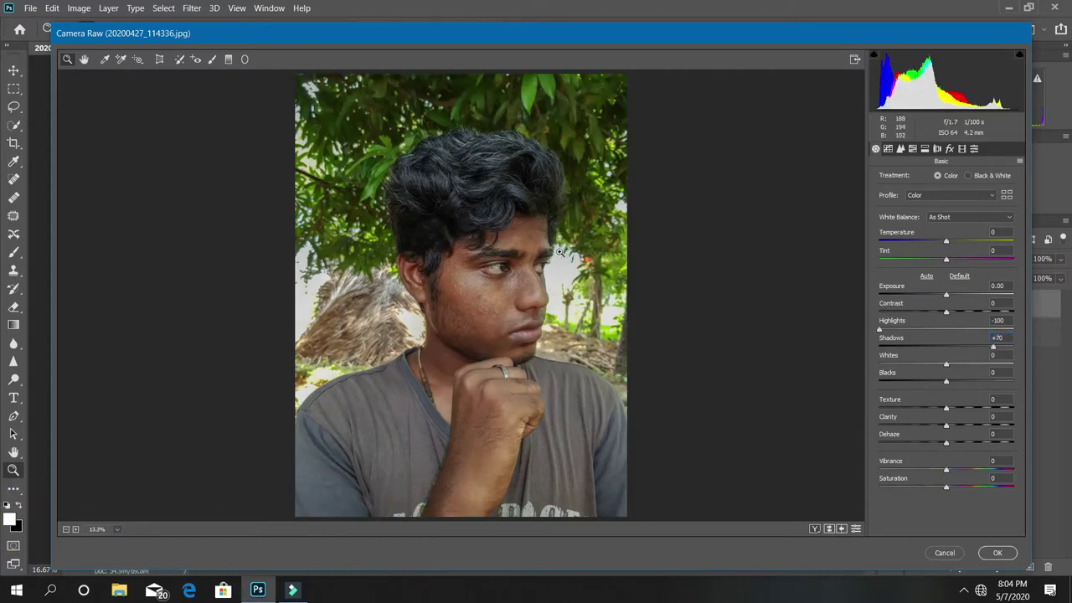
mouse_move(586, 260)
mouse_down()
mouse_move(463, 300)
mouse_move(519, 333)
mouse_up()
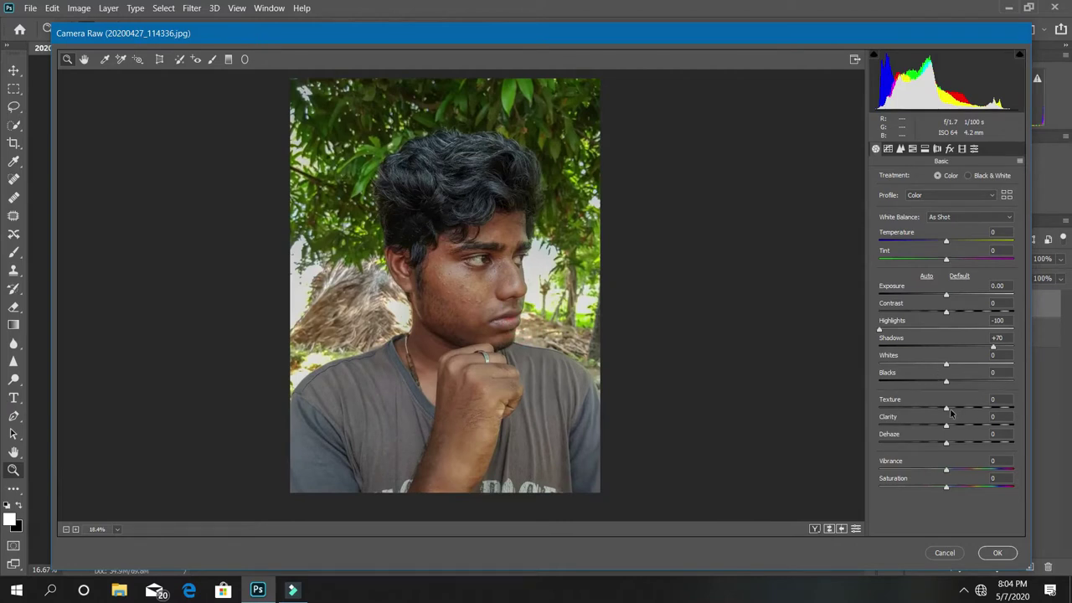
- Raise Texture and Clarity to +20 each and start boosting Vibrance
drag(947, 409, 976, 409)
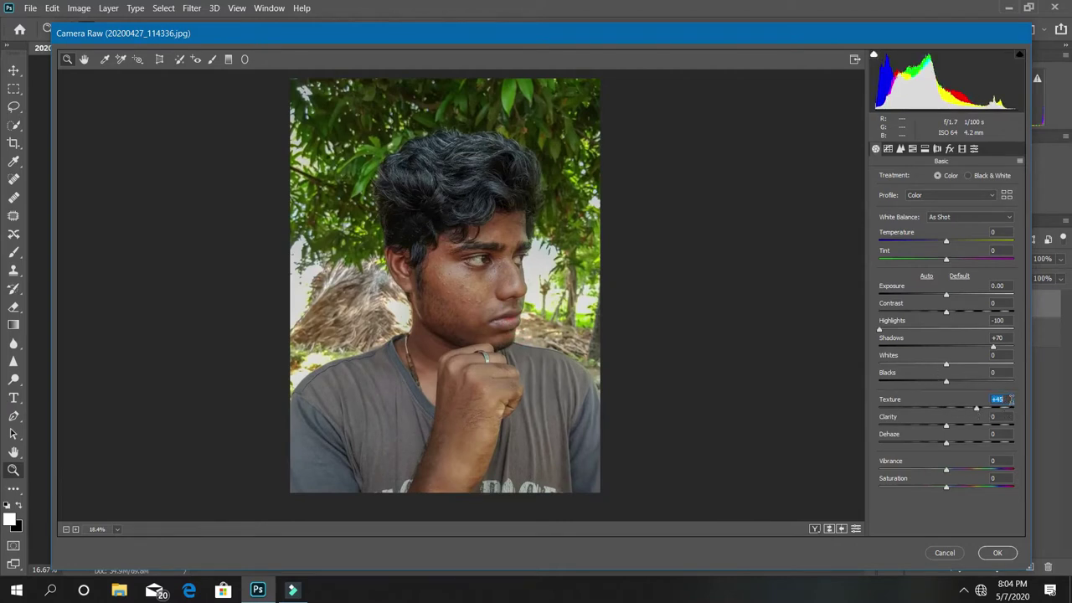
text(20)
key(Tab)
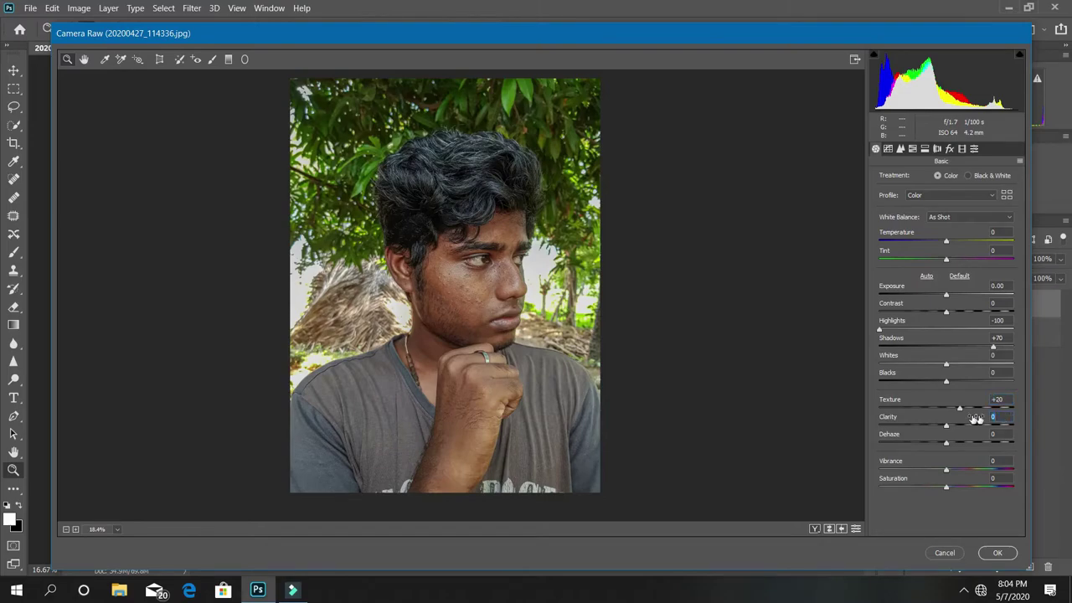
key(Return)
click(503, 322)
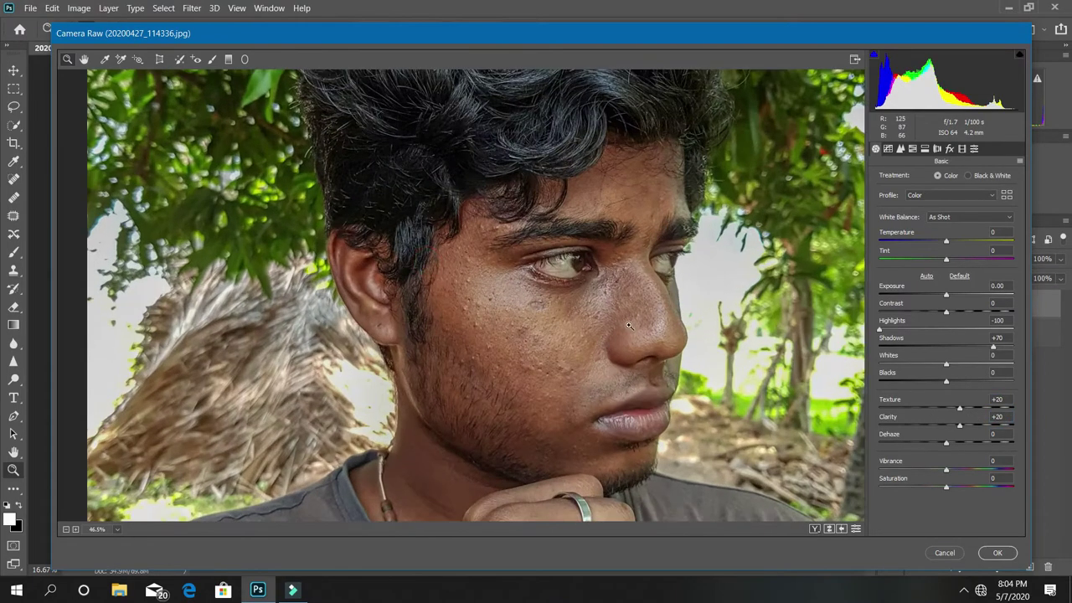
scroll(429, 293, down, 5)
scroll(421, 251, down, 2)
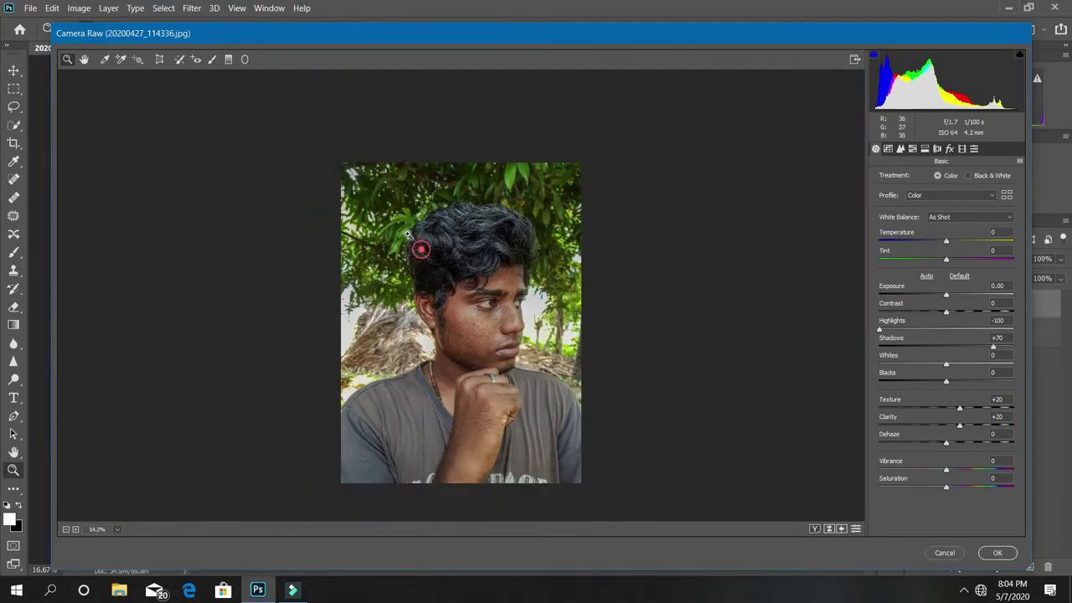
scroll(503, 318, up, 2)
scroll(708, 369, down, 3)
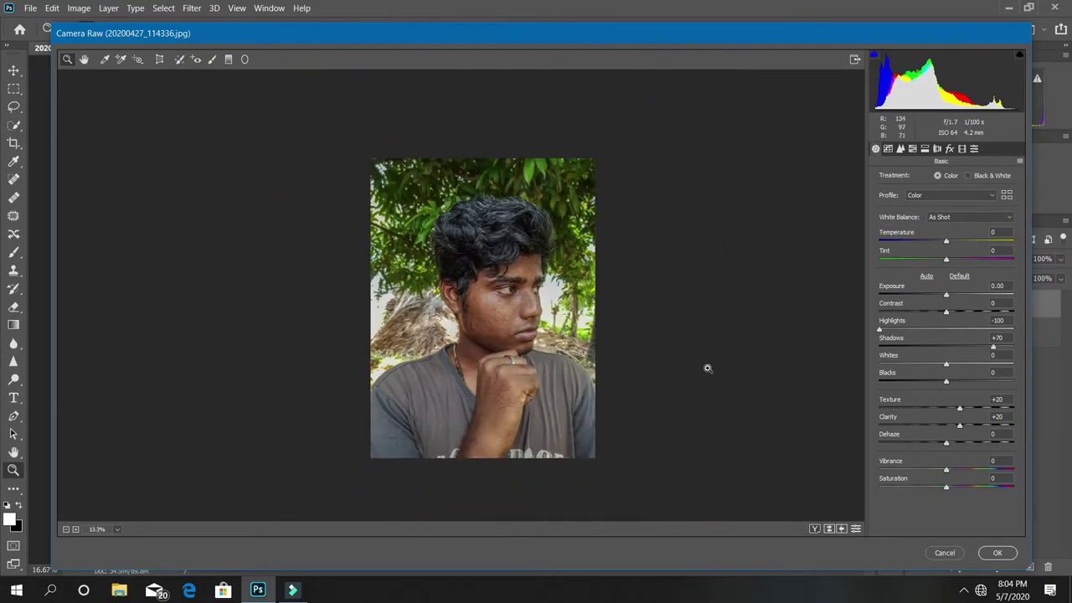
drag(1003, 471, 956, 465)
- Set Vibrance +10, Saturation -5 and Temperature +10
text(10)
text(5)
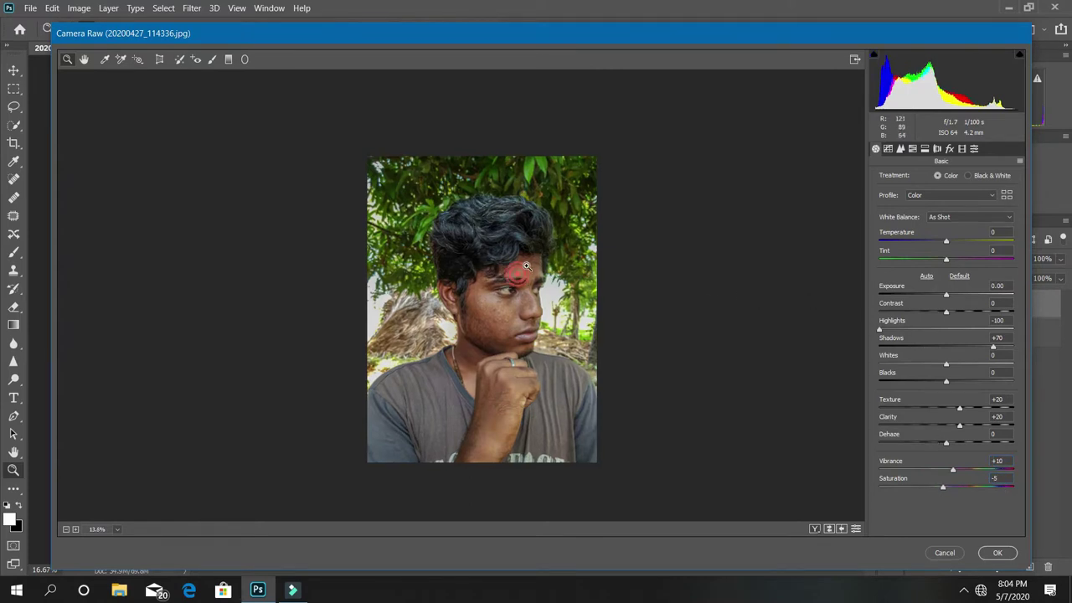
click(469, 282)
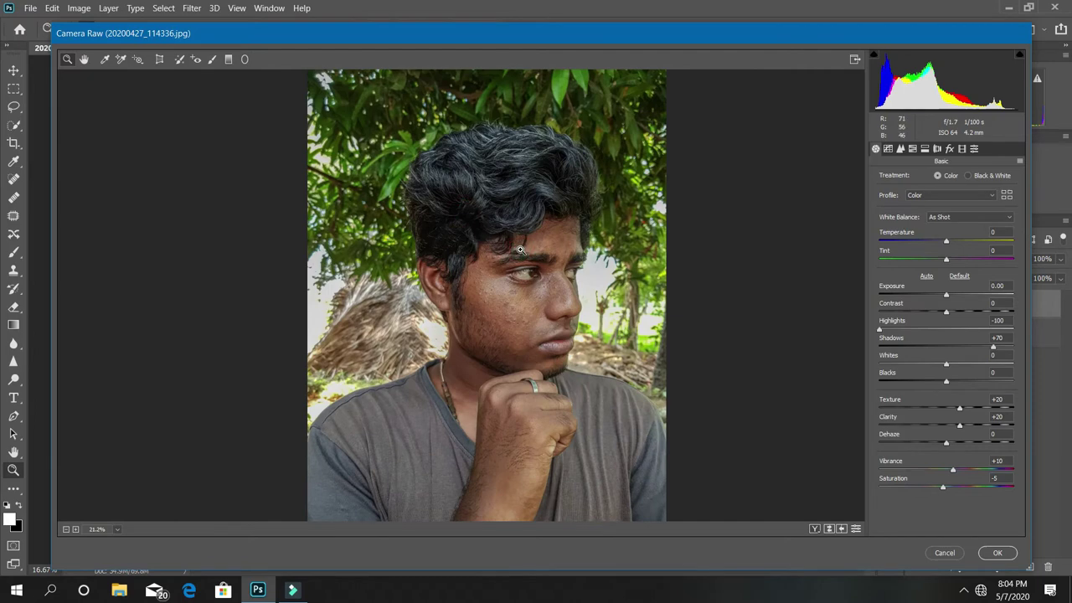
key(ctrl+minus)
click(952, 242)
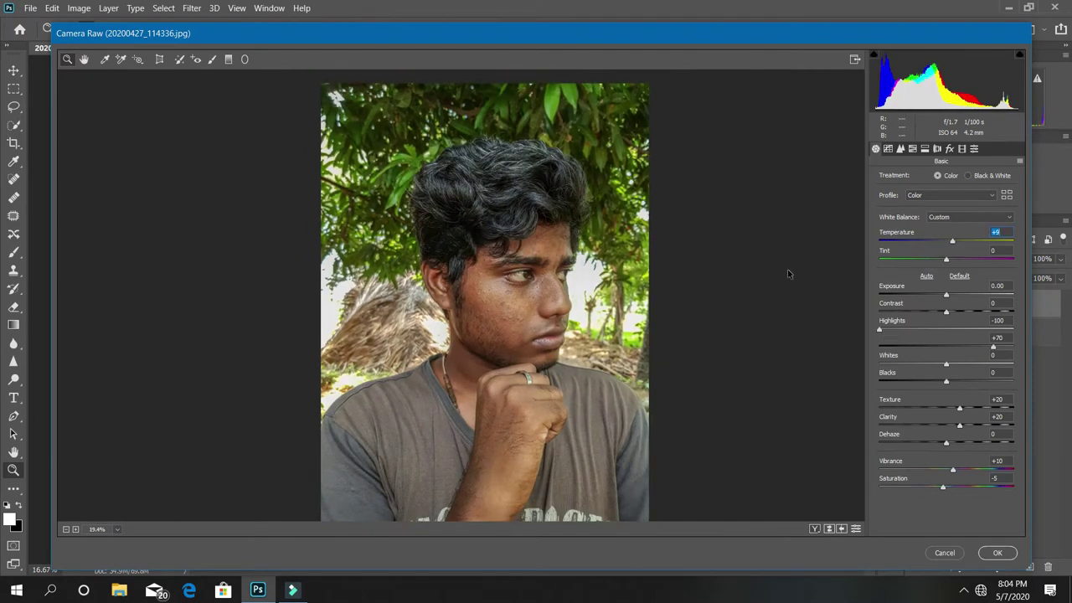
key(ctrl+minus)
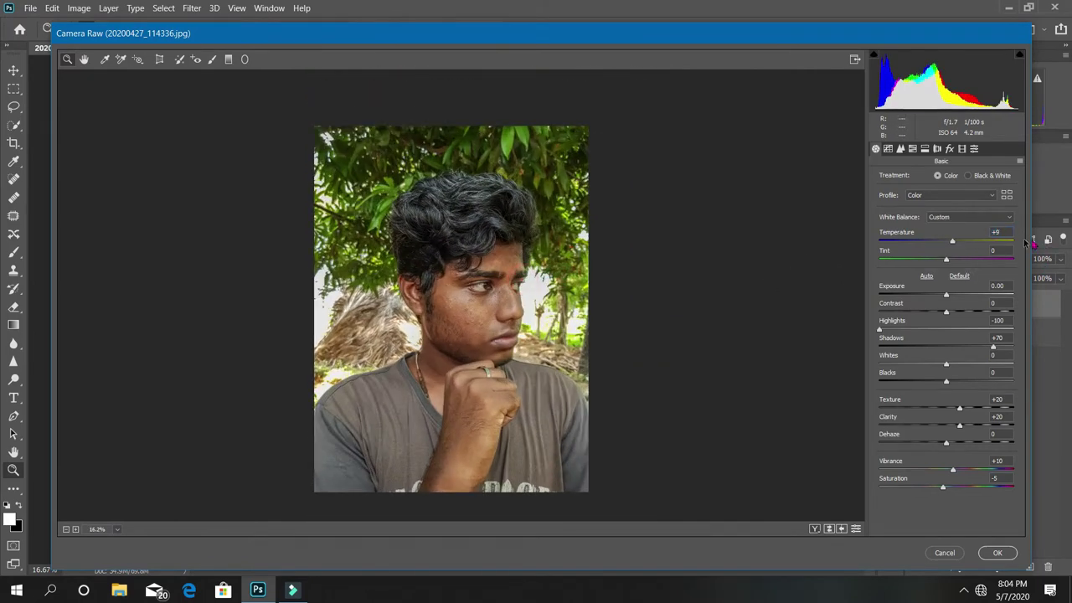
key(Up)
click(414, 398)
alt+click(502, 242)
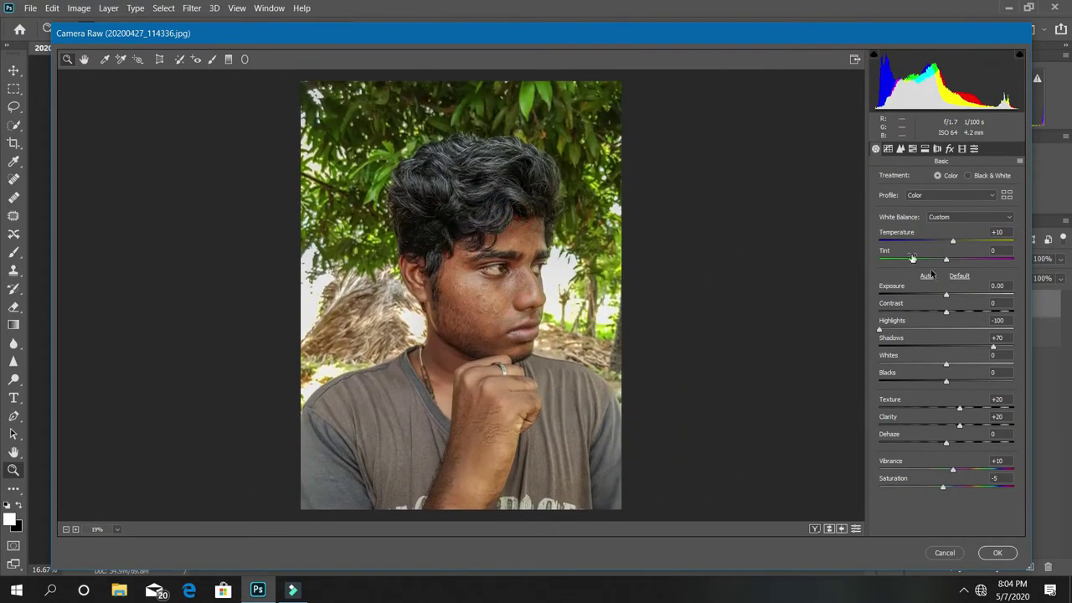
- Shift the Tint to -10 toward green
drag(944, 261, 921, 262)
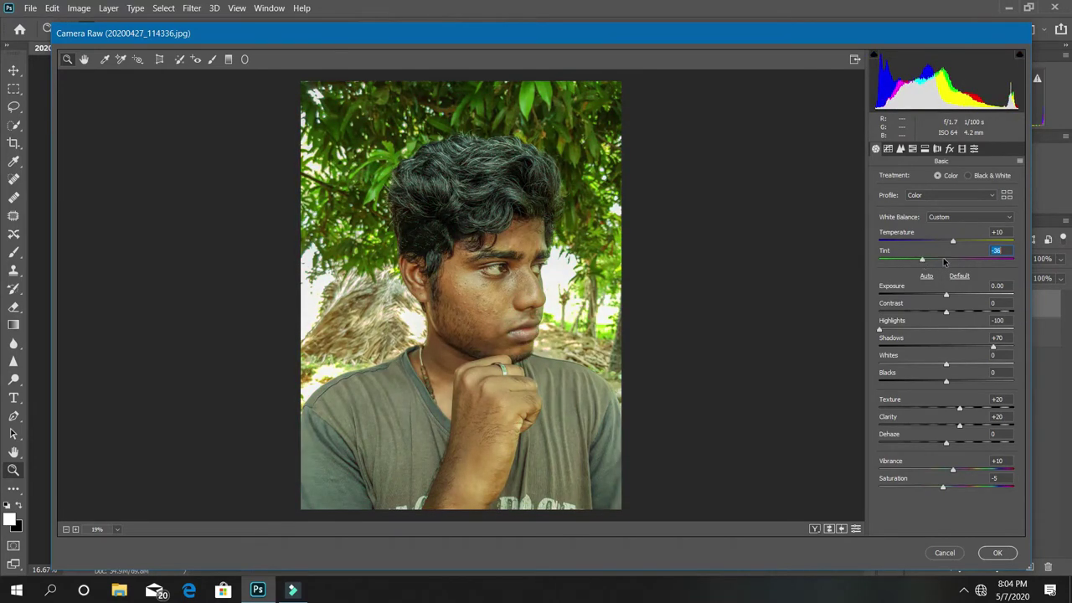
key(Up)
key(Up)
key(Up)
text(-10)
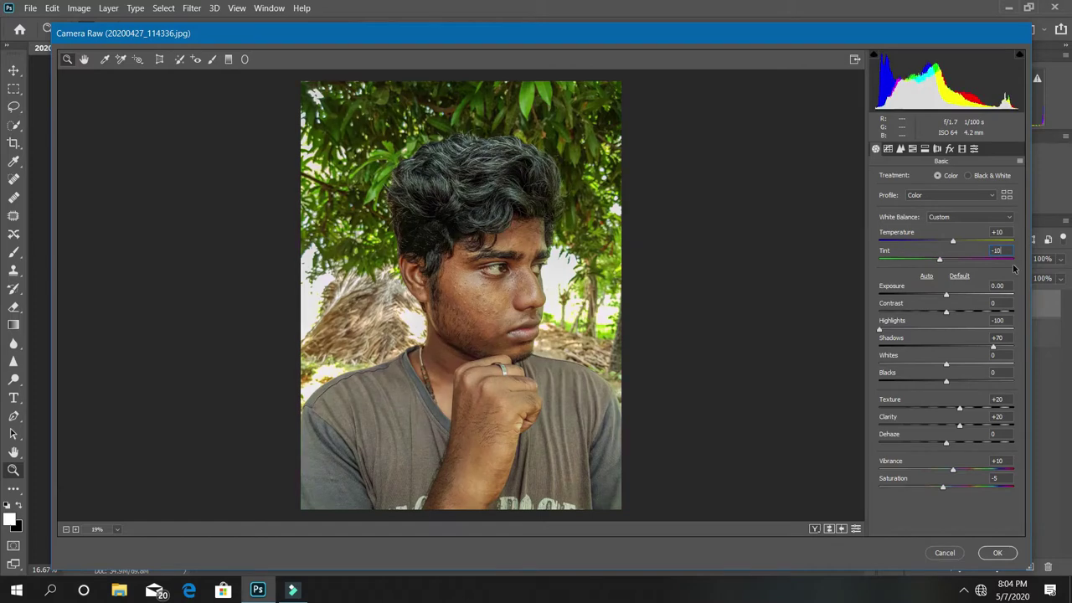
mouse_move(481, 245)
mouse_down()
mouse_move(549, 257)
mouse_move(505, 239)
mouse_up()
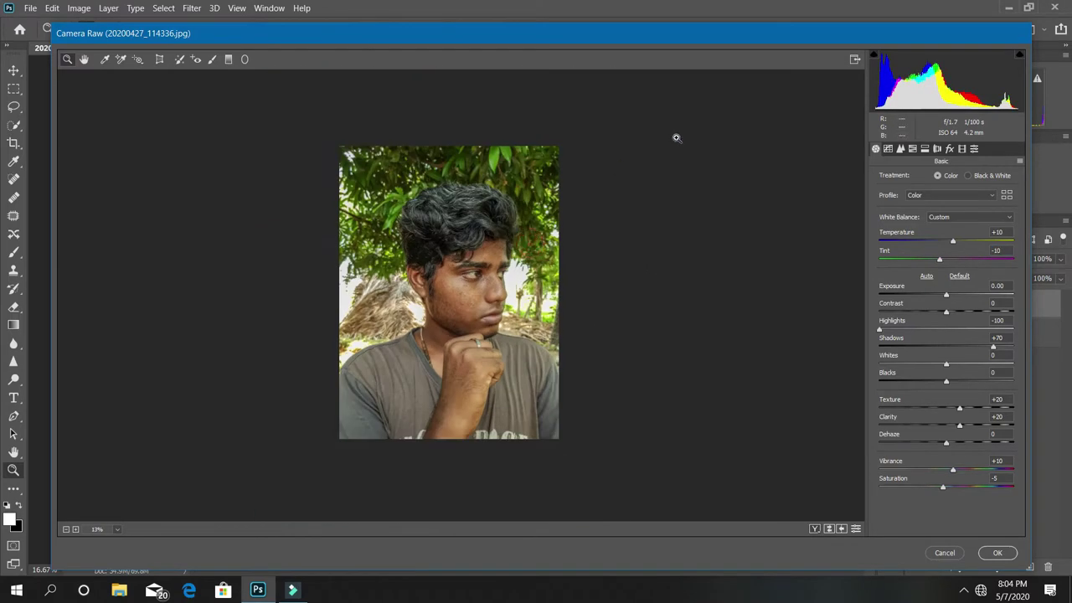
drag(430, 244, 442, 242)
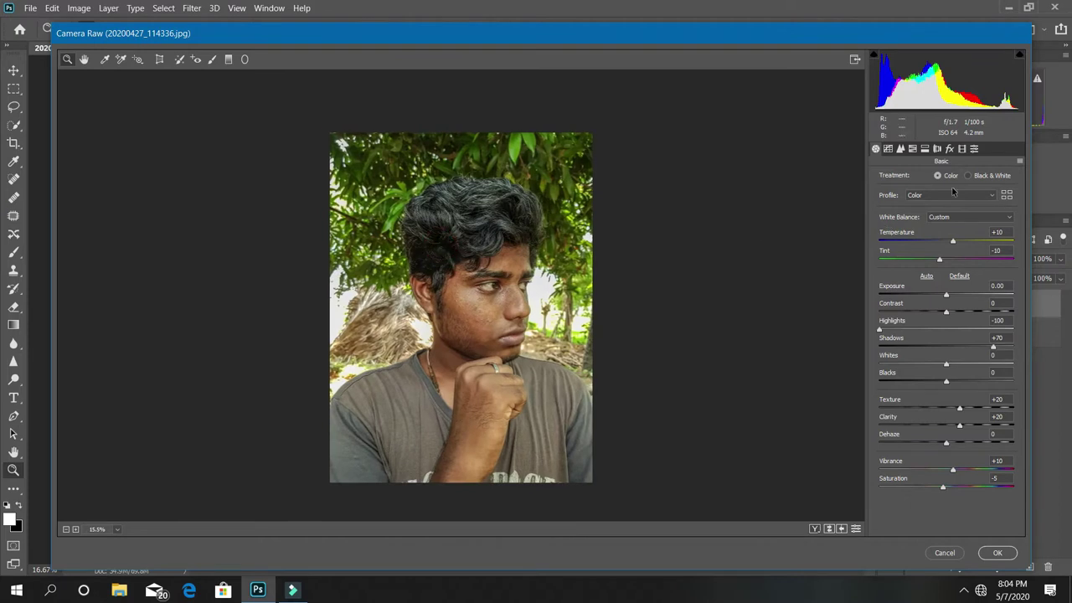
- Try a larger sharpening Radius and desaturate the Greens in the HSL panel
click(902, 150)
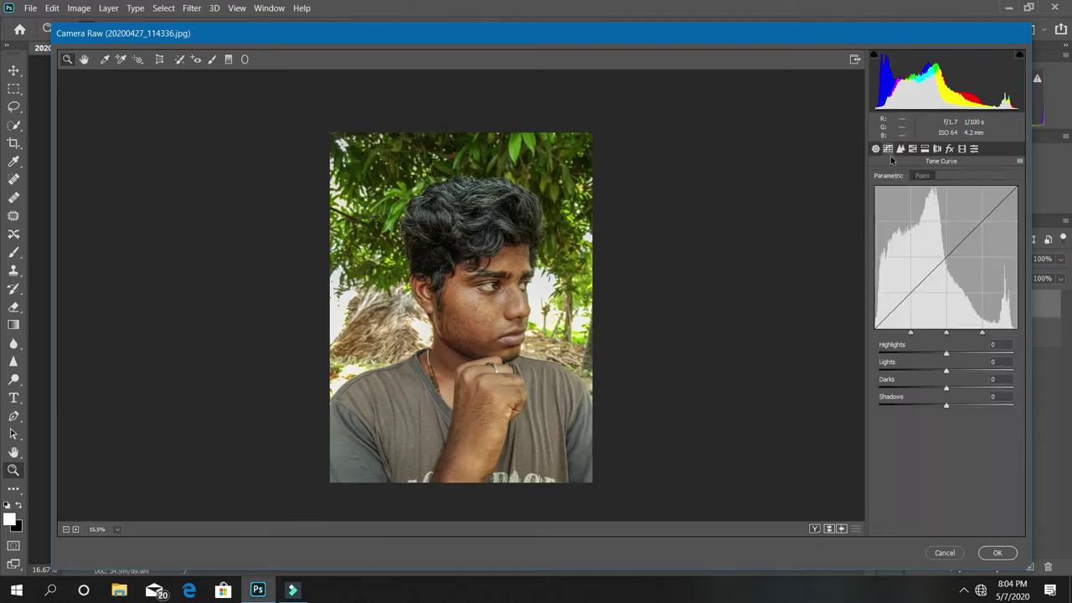
click(900, 149)
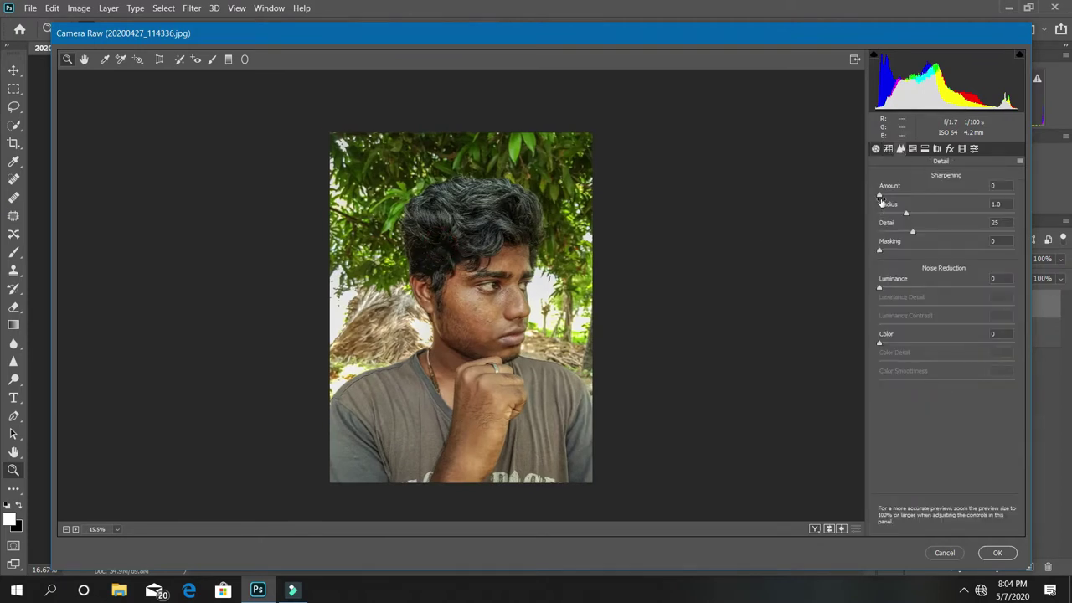
drag(881, 201, 895, 203)
click(915, 151)
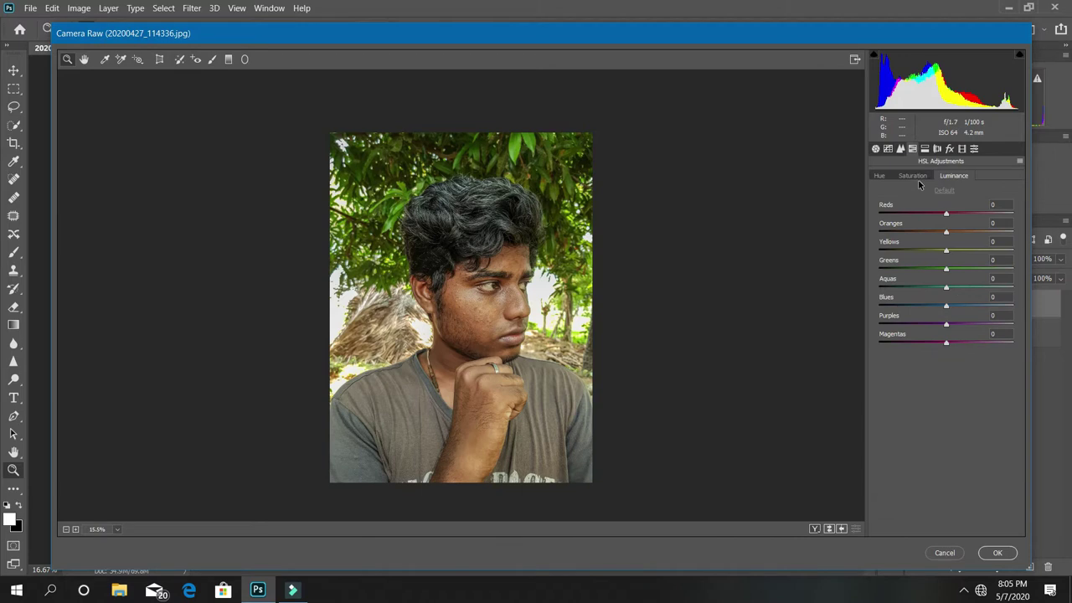
click(914, 176)
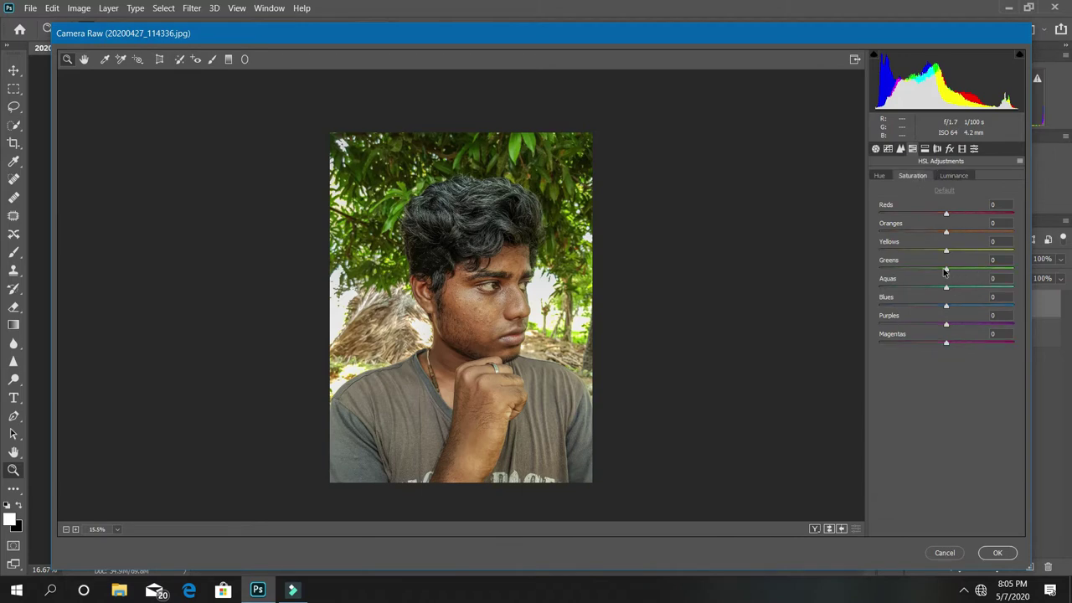
drag(946, 269, 776, 287)
key(p)
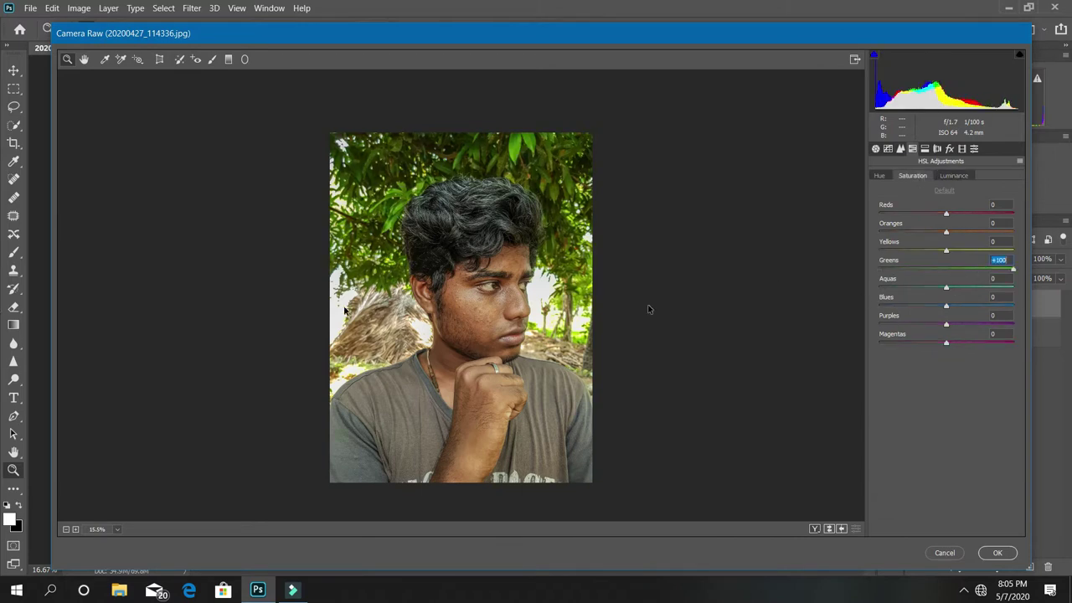
key(p)
click(372, 242)
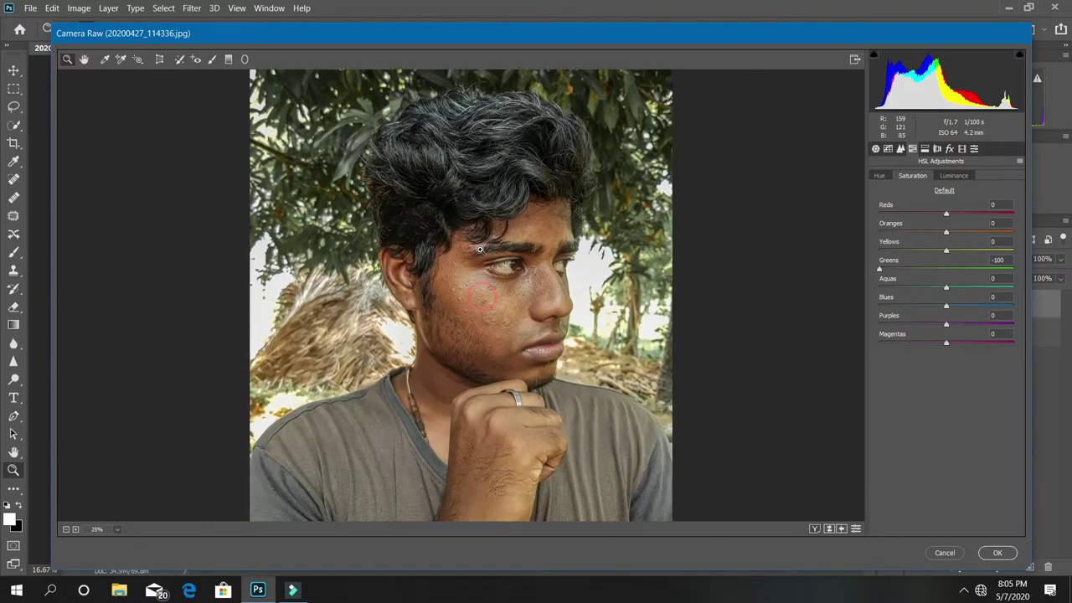
alt+click(438, 227)
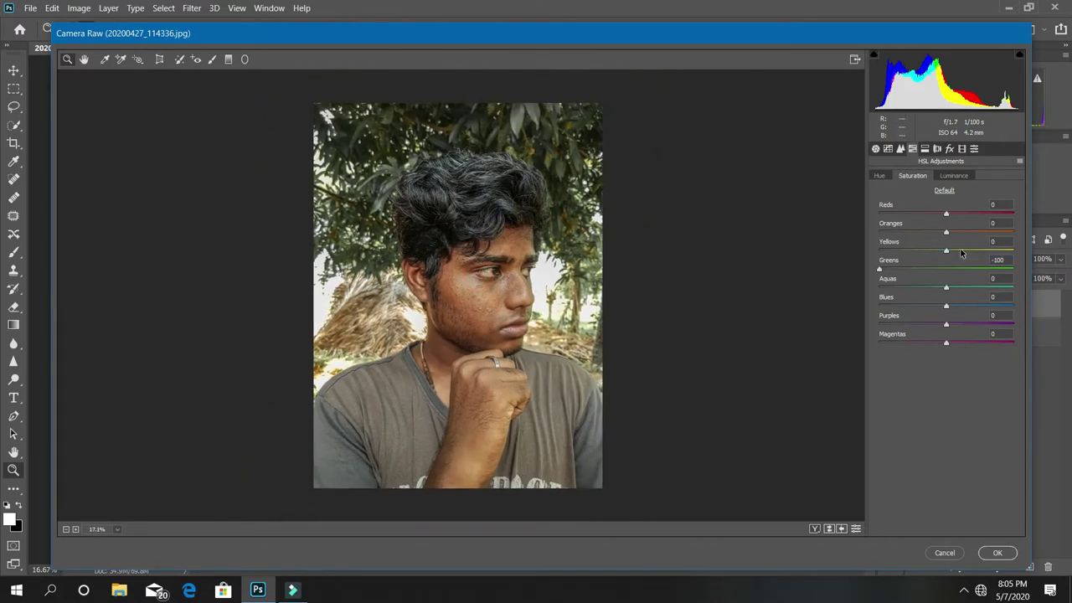
- Set the Greens luminance to +84
click(954, 178)
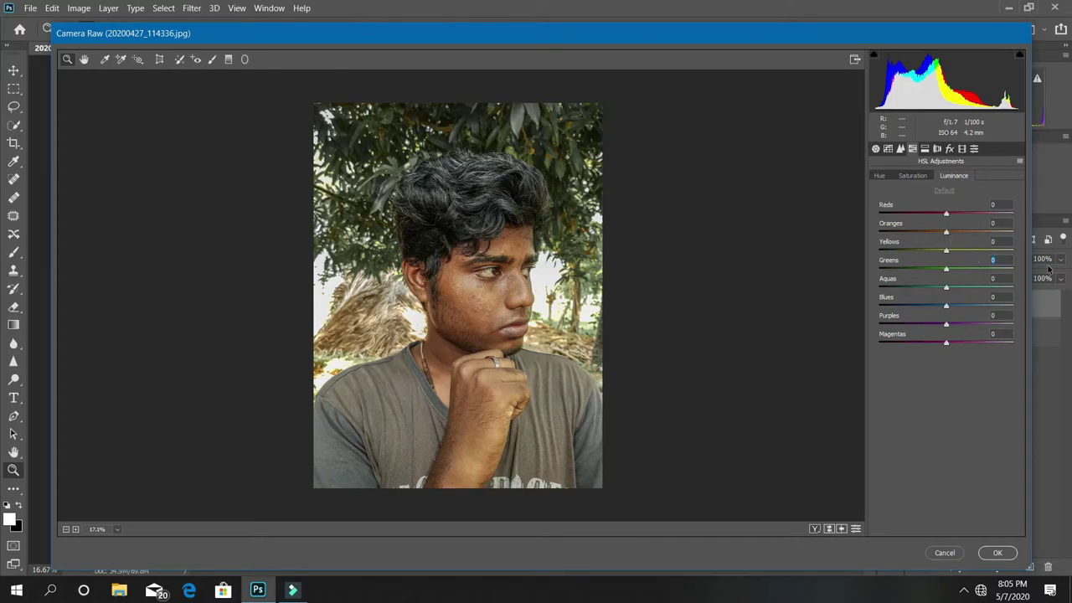
text(100)
key(Return)
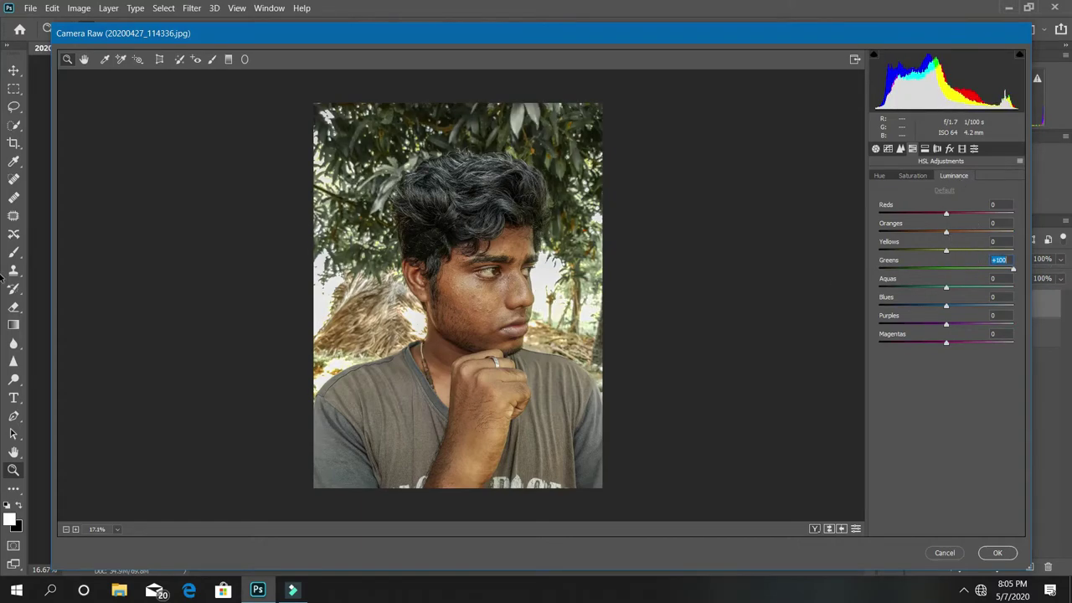
text(84)
key(Return)
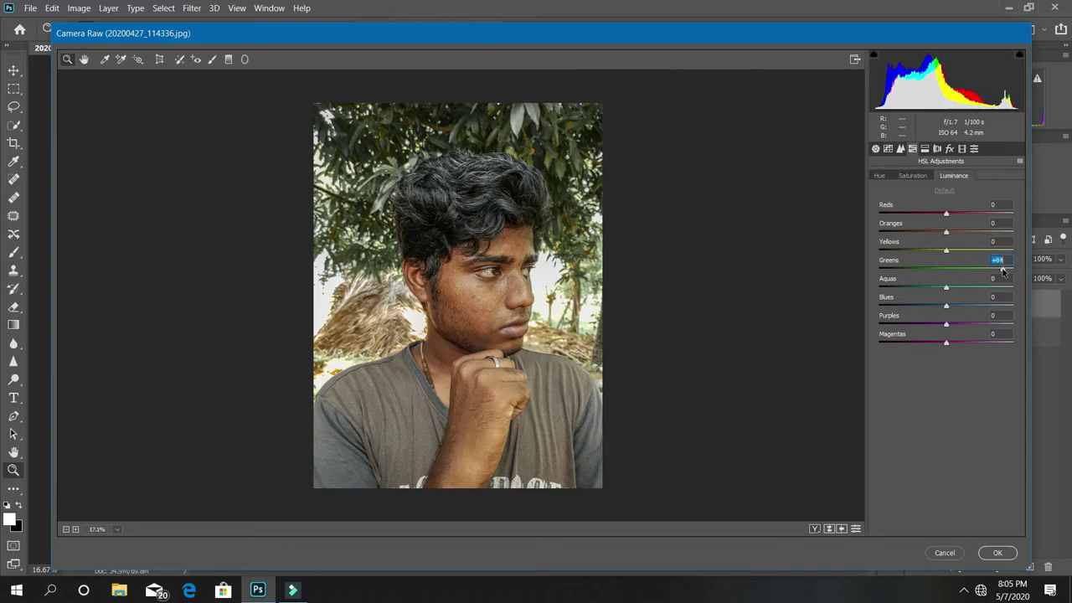
- Set the Oranges luminance to +15 and apply the Camera Raw grade to the layer
click(950, 233)
text(100)
key(Return)
drag(879, 234, 950, 235)
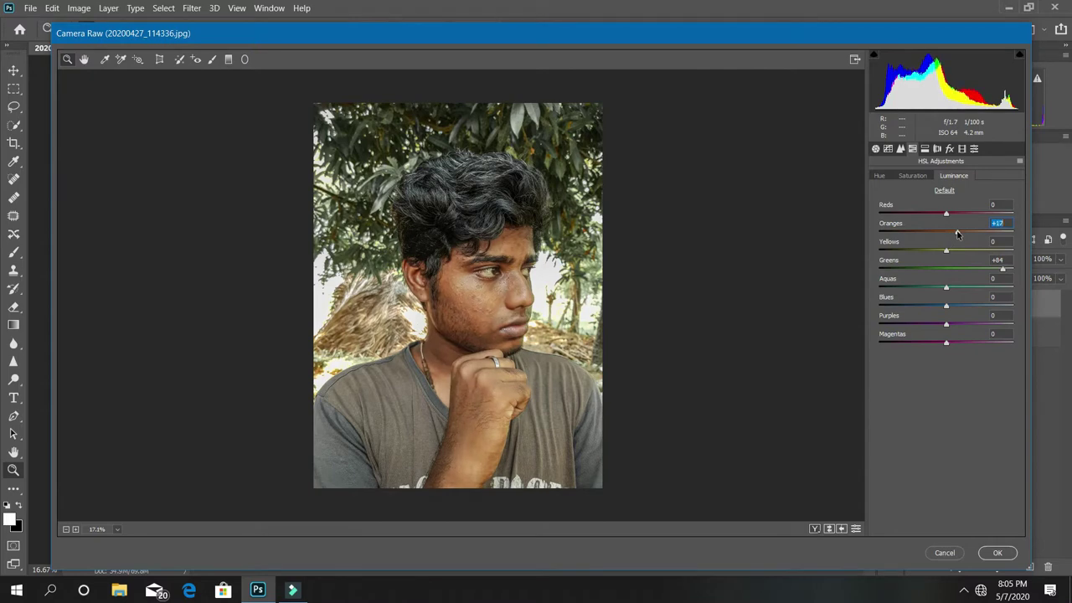
drag(958, 234, 956, 233)
scroll(475, 275, up, 5)
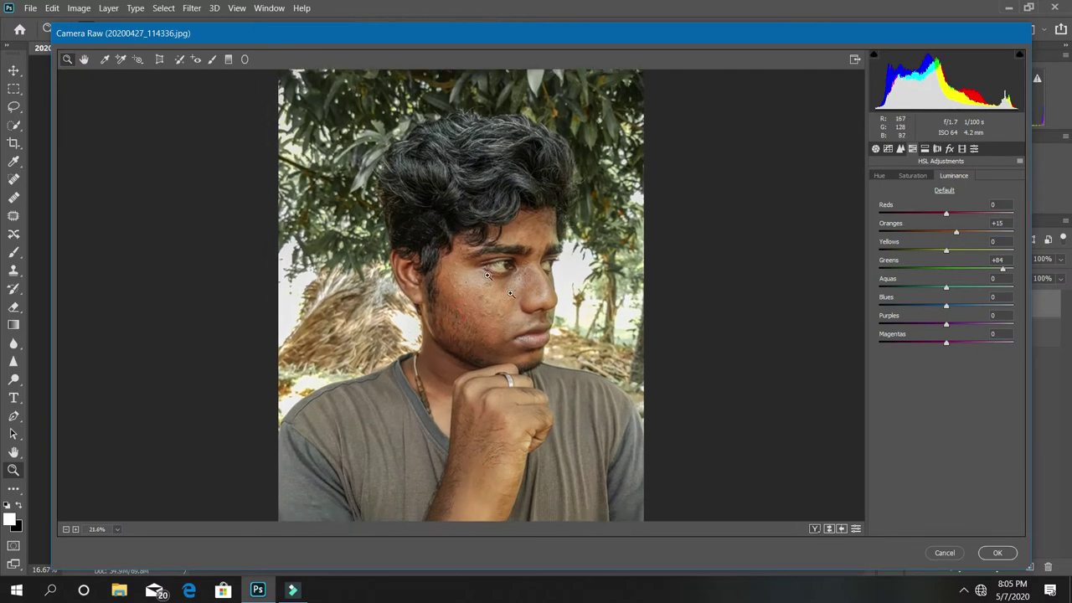
scroll(475, 275, down, 5)
scroll(452, 276, down, 3)
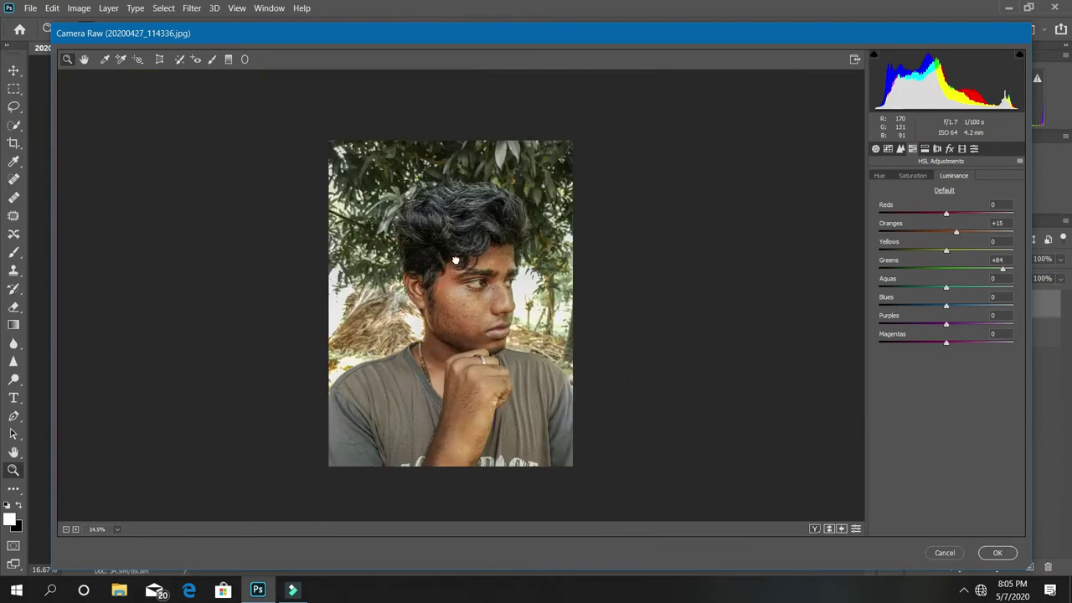
scroll(619, 222, down, 2)
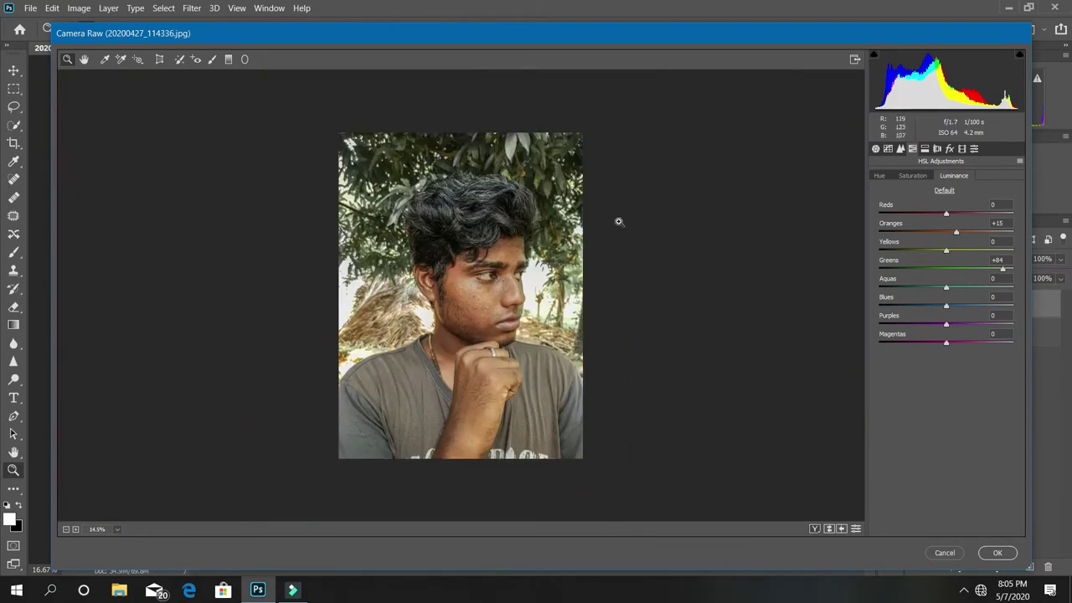
click(925, 148)
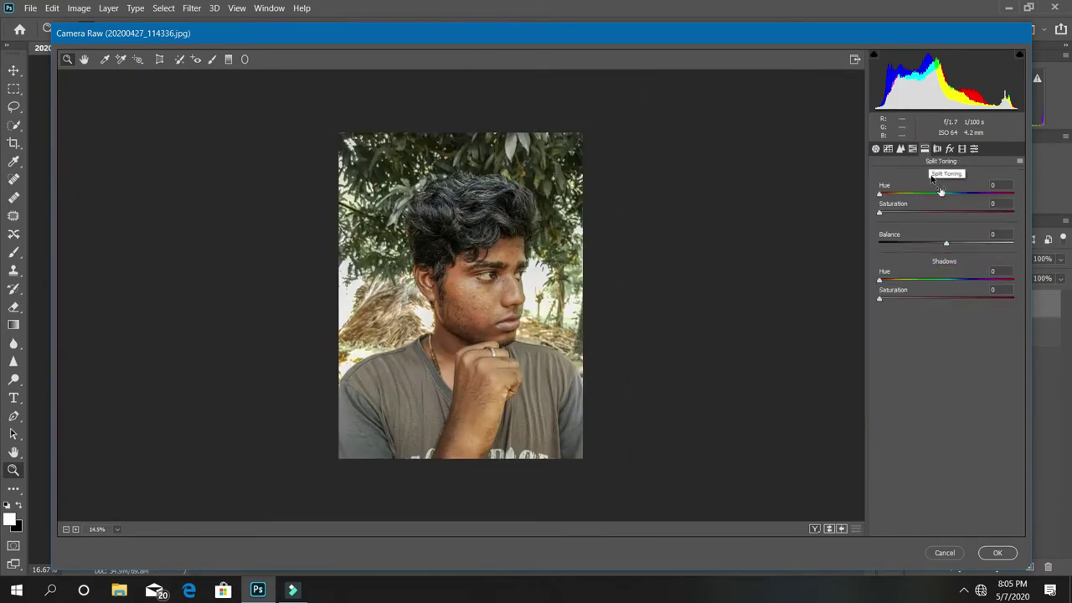
click(997, 553)
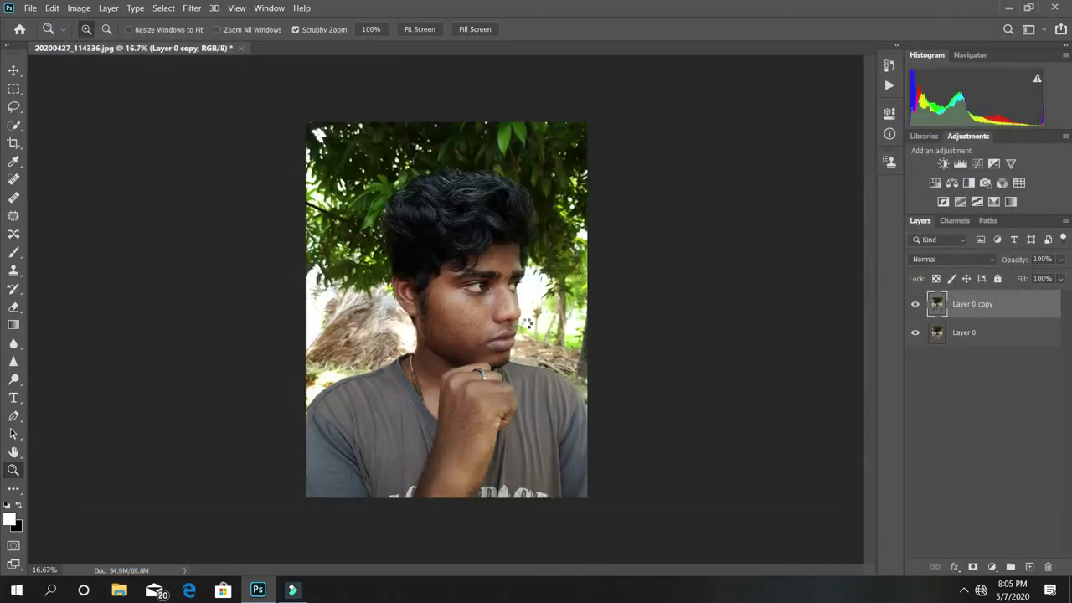
- Heal a cheek blemish and a forehead spot with a 31 px Spot Healing Brush
mouse_move(463, 280)
mouse_down()
mouse_move(502, 285)
mouse_move(471, 297)
mouse_up()
drag(414, 356, 438, 365)
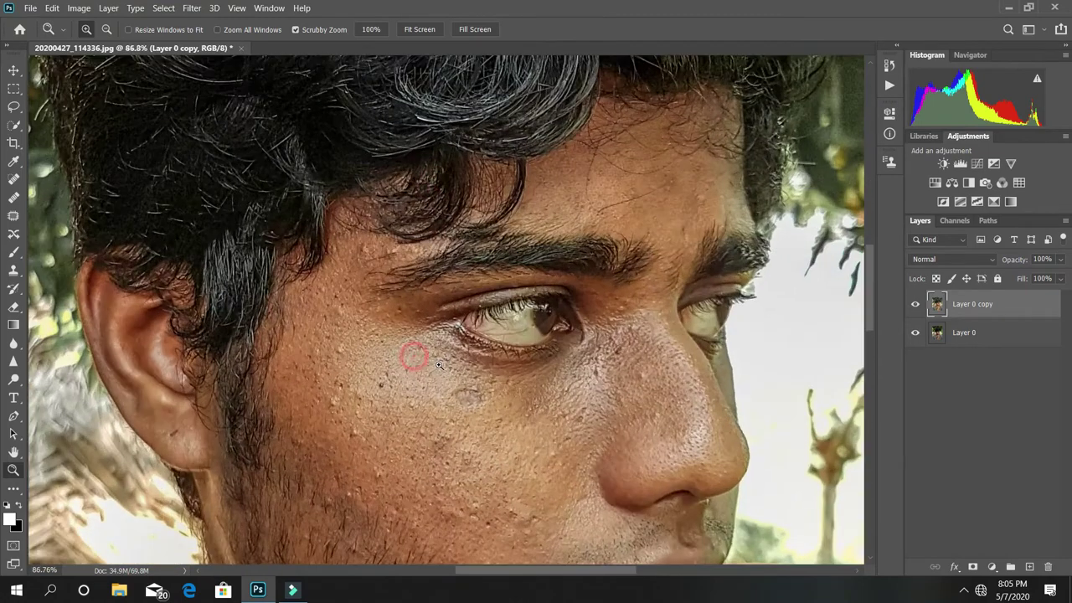
click(13, 179)
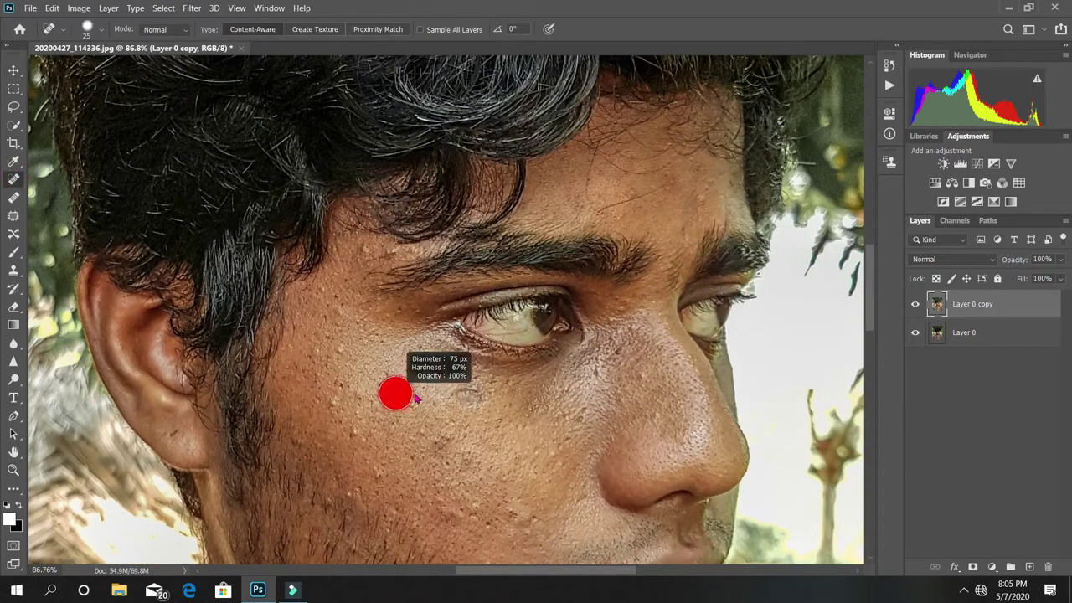
alt+right_click(420, 383)
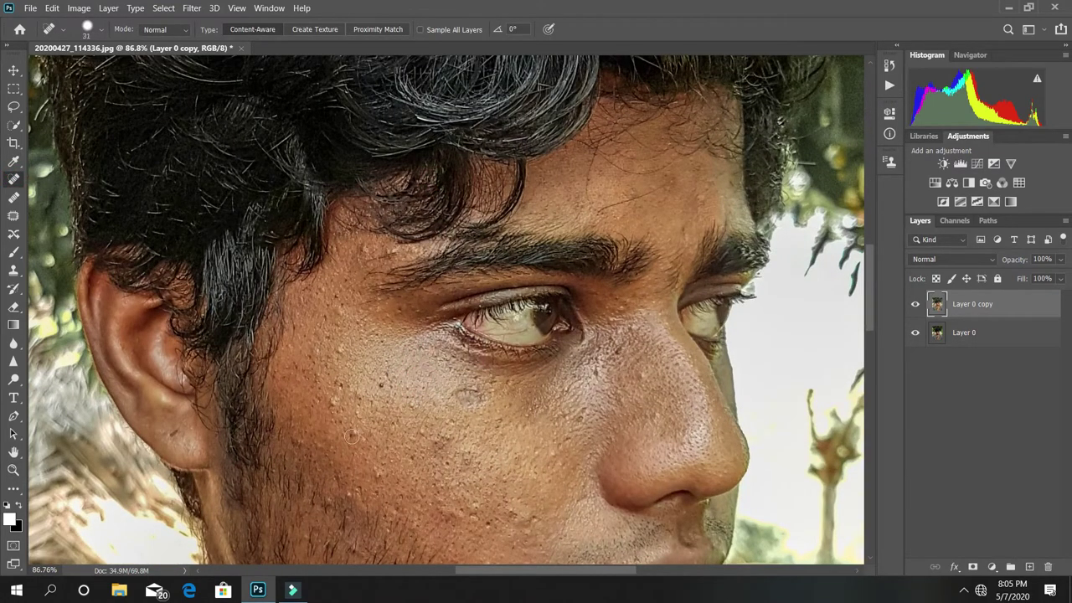
click(382, 382)
drag(382, 277, 359, 336)
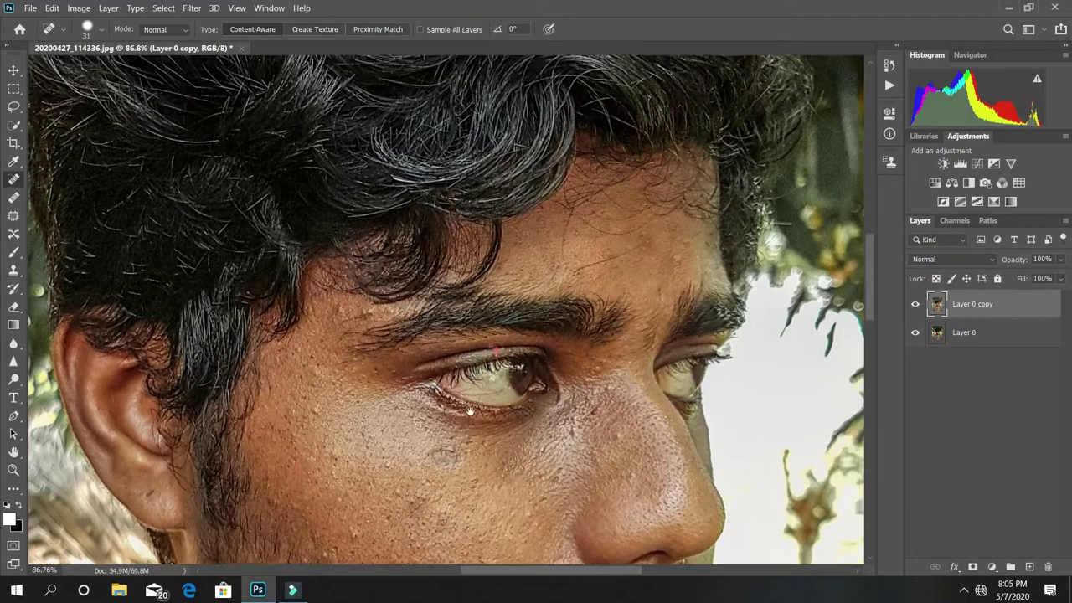
alt+right_click(346, 304)
click(334, 311)
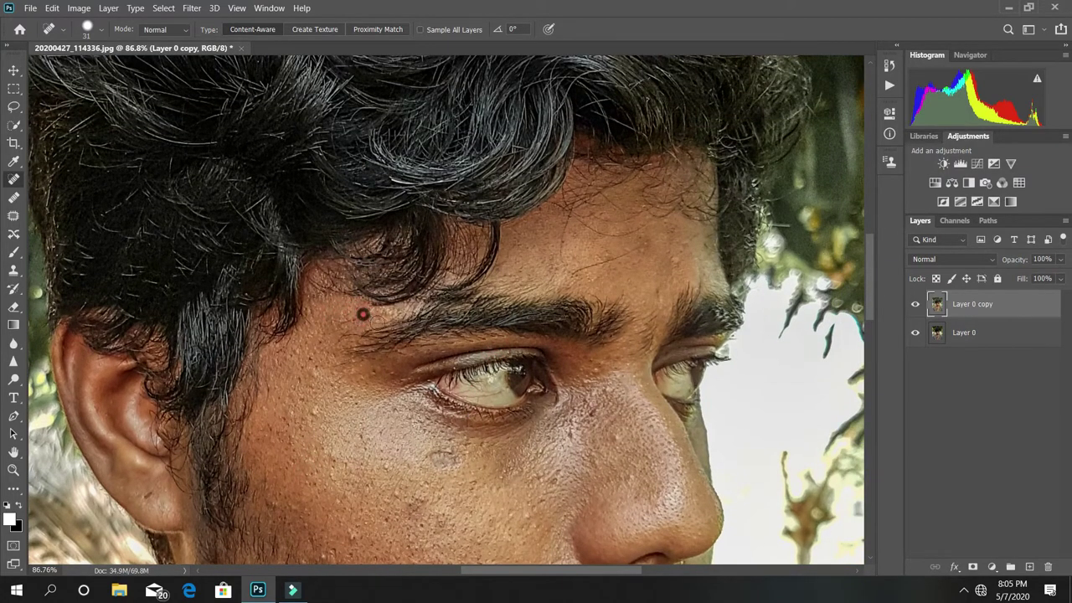
- Heal the dark spot under the eye and zoom out to the whole face
drag(491, 377, 438, 241)
drag(459, 415, 414, 328)
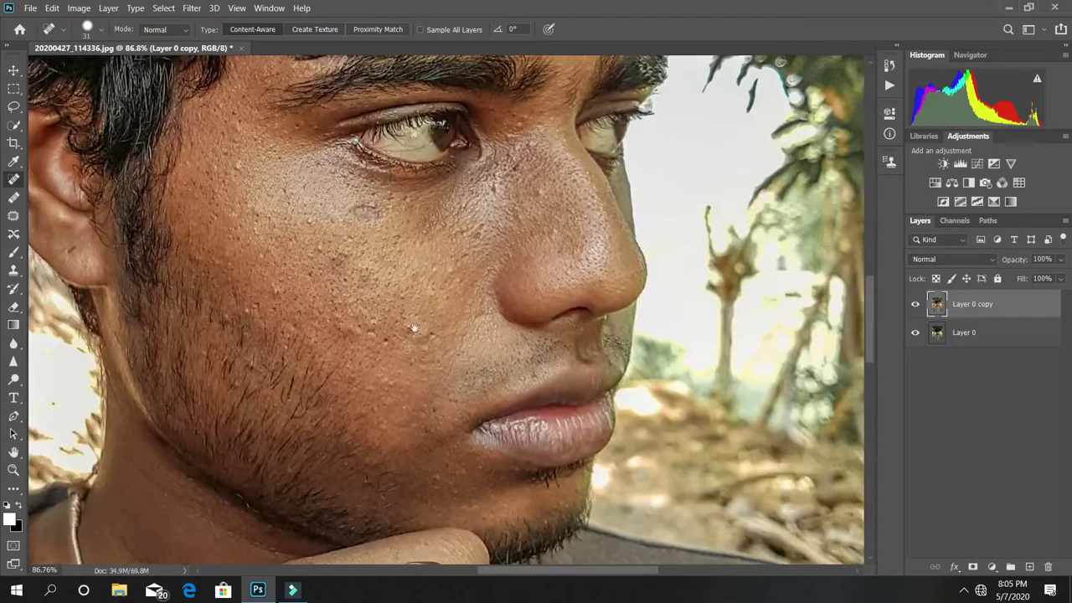
click(493, 190)
drag(520, 164, 533, 332)
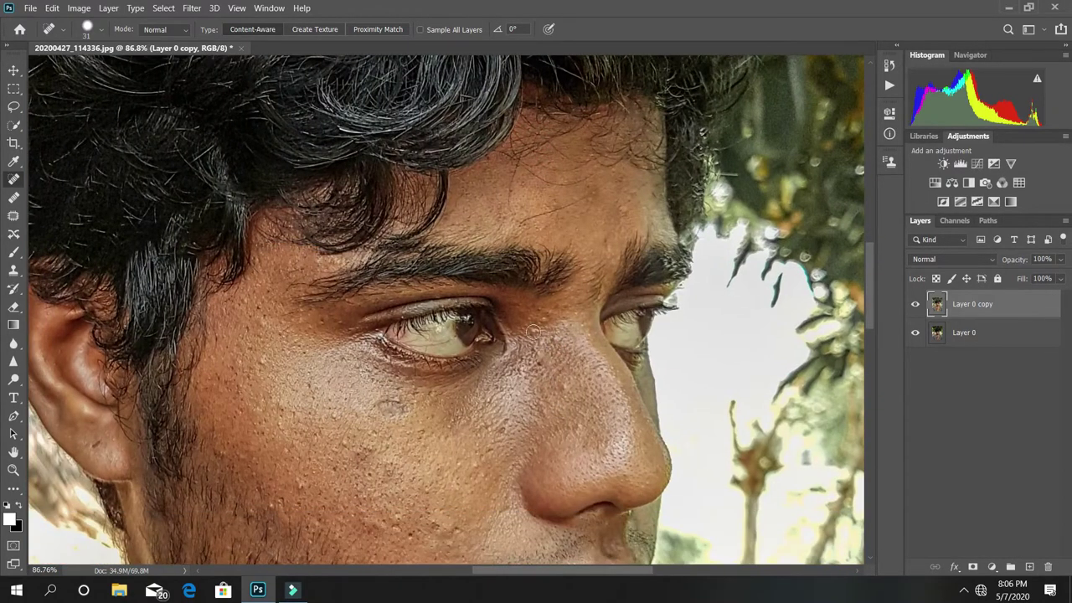
drag(543, 313, 610, 204)
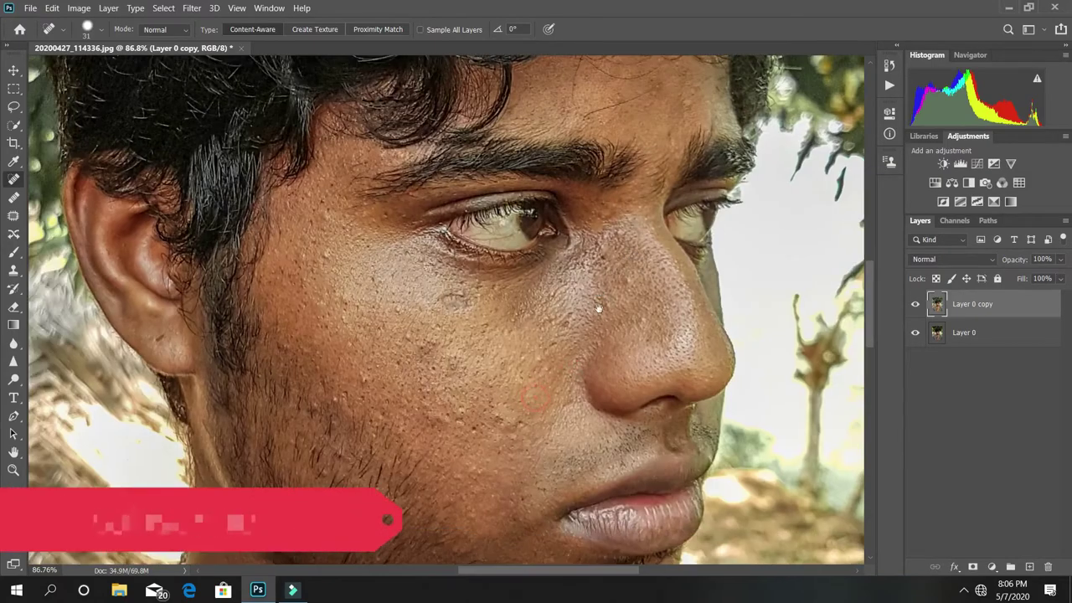
key(z)
mouse_move(502, 220)
mouse_down()
mouse_move(492, 216)
mouse_move(459, 291)
mouse_move(582, 308)
mouse_move(560, 287)
mouse_up()
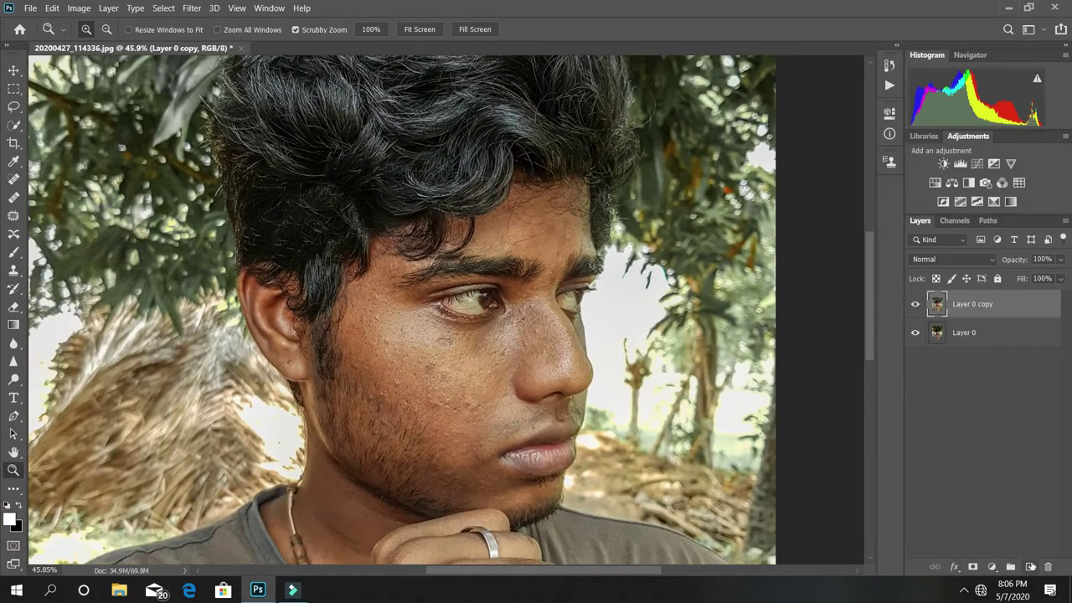
- Paint a sampled skin tone under the eye on a new empty layer
click(1030, 567)
drag(498, 306, 543, 323)
key(i)
drag(553, 266, 542, 265)
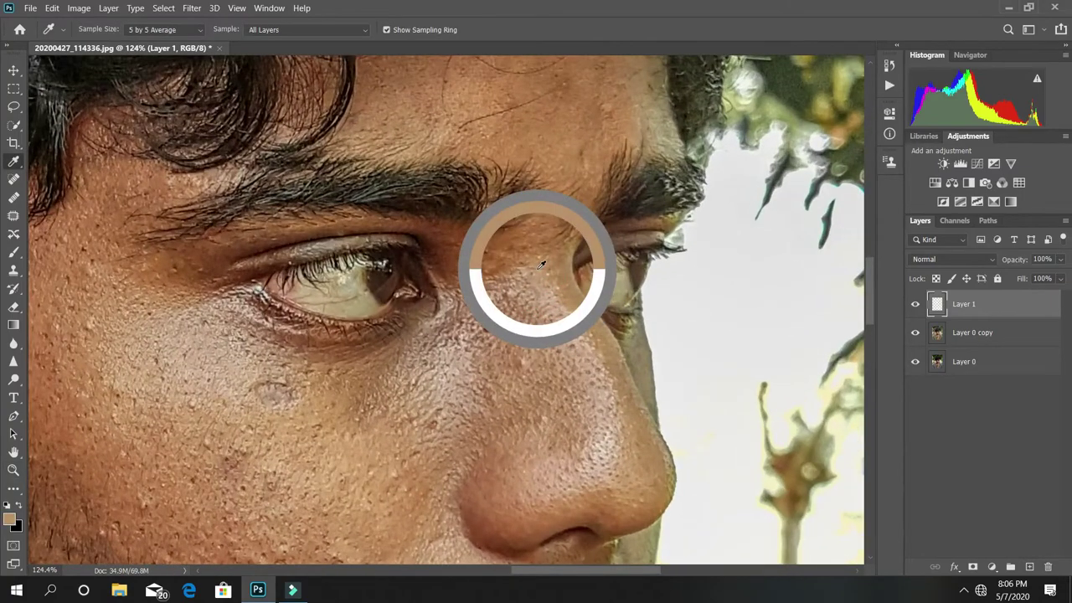
key(b)
mouse_move(435, 331)
mouse_down()
mouse_move(314, 396)
mouse_move(422, 364)
mouse_move(494, 310)
mouse_move(412, 371)
mouse_move(289, 383)
mouse_up()
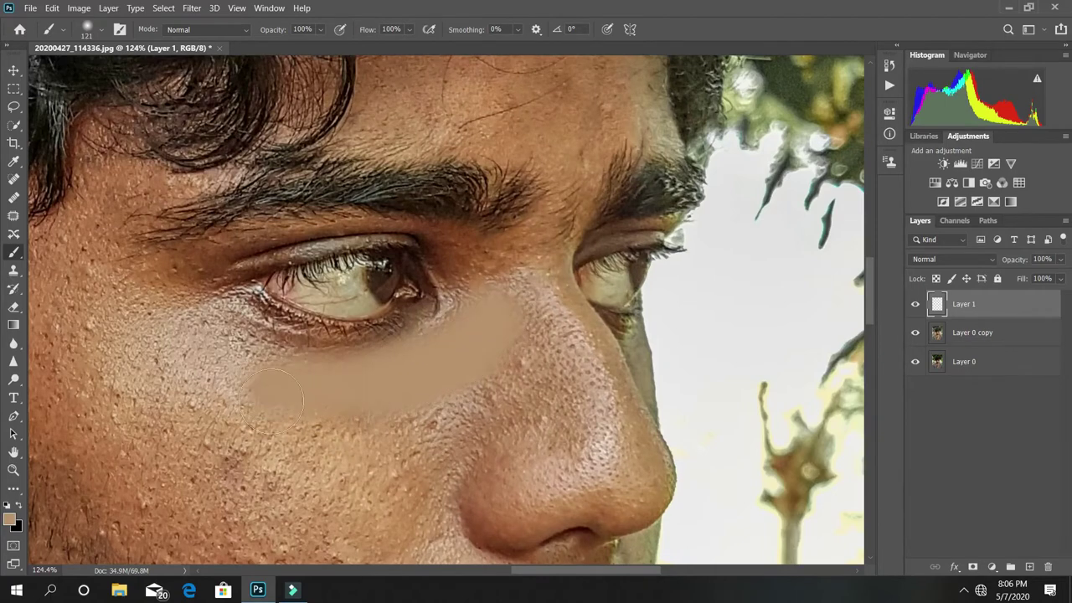
- Set the painted layer to Soft Light blending at 50% opacity
click(951, 259)
click(955, 409)
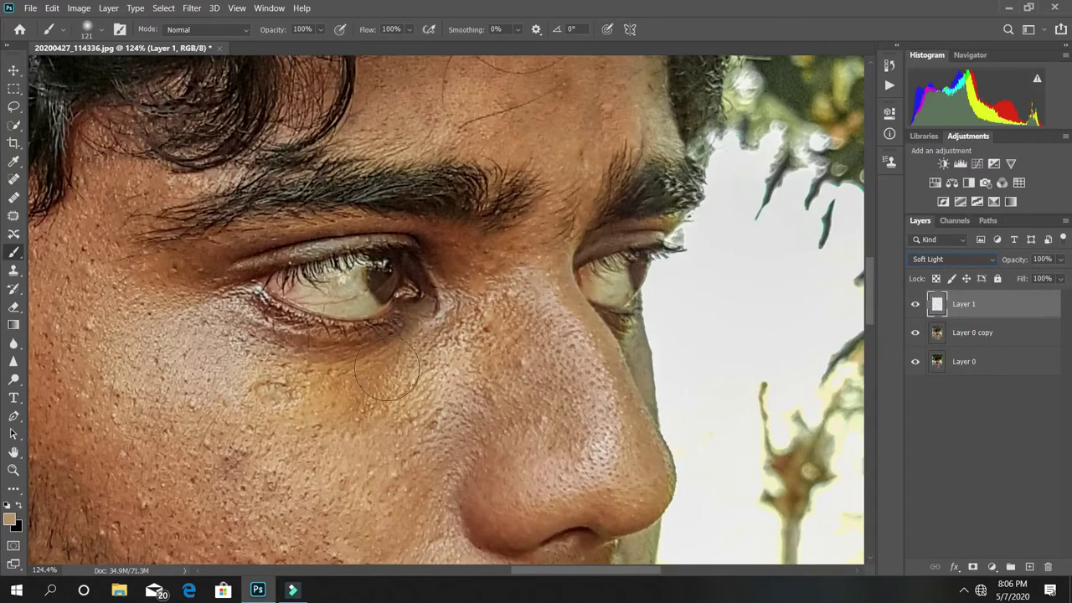
key(z)
drag(323, 297, 243, 281)
drag(443, 314, 484, 314)
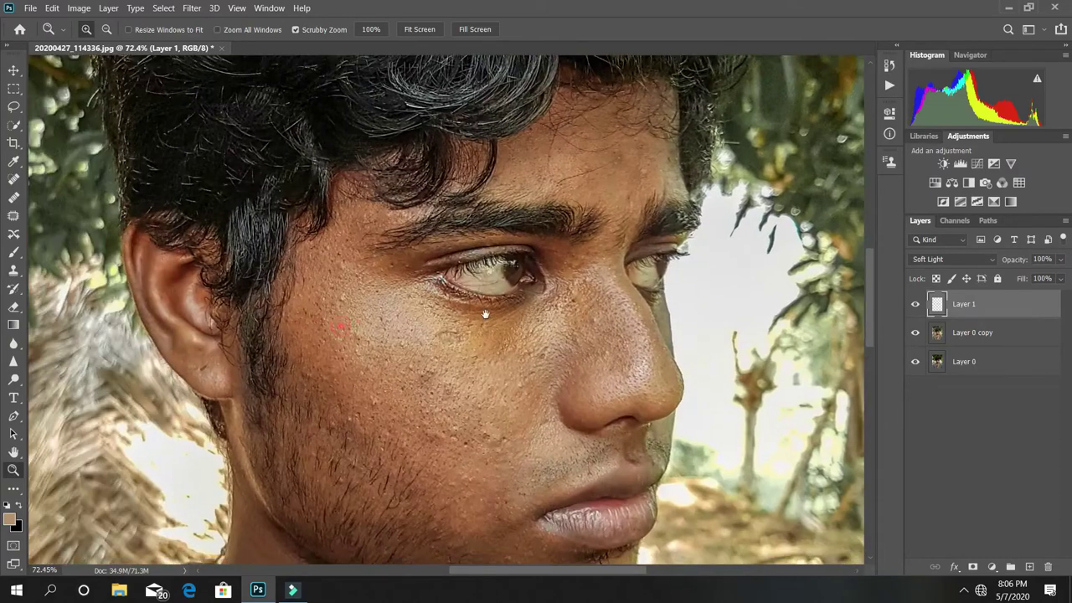
click(914, 305)
click(1060, 259)
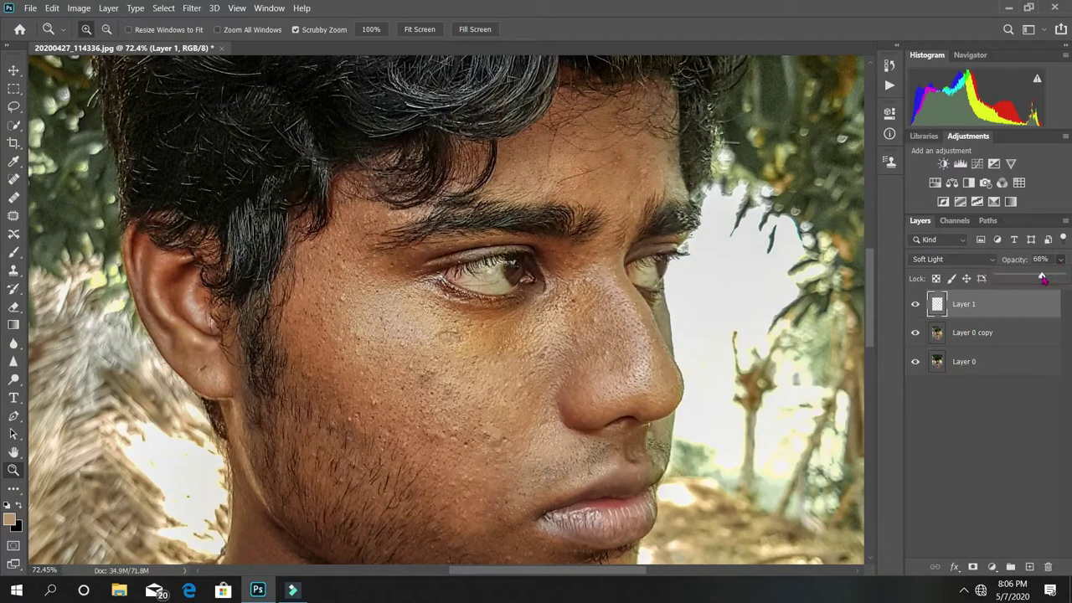
click(1058, 265)
text(50)
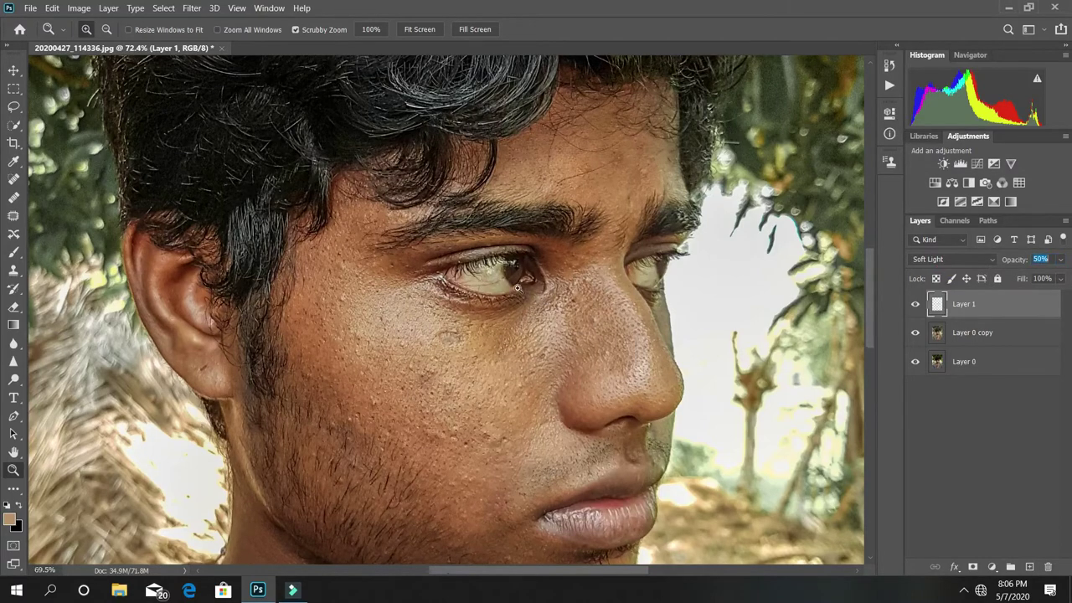
- Paint more skin tone under the eye and compare with the layer hidden
mouse_move(595, 301)
mouse_down()
mouse_move(506, 318)
mouse_move(553, 312)
mouse_move(410, 293)
mouse_up()
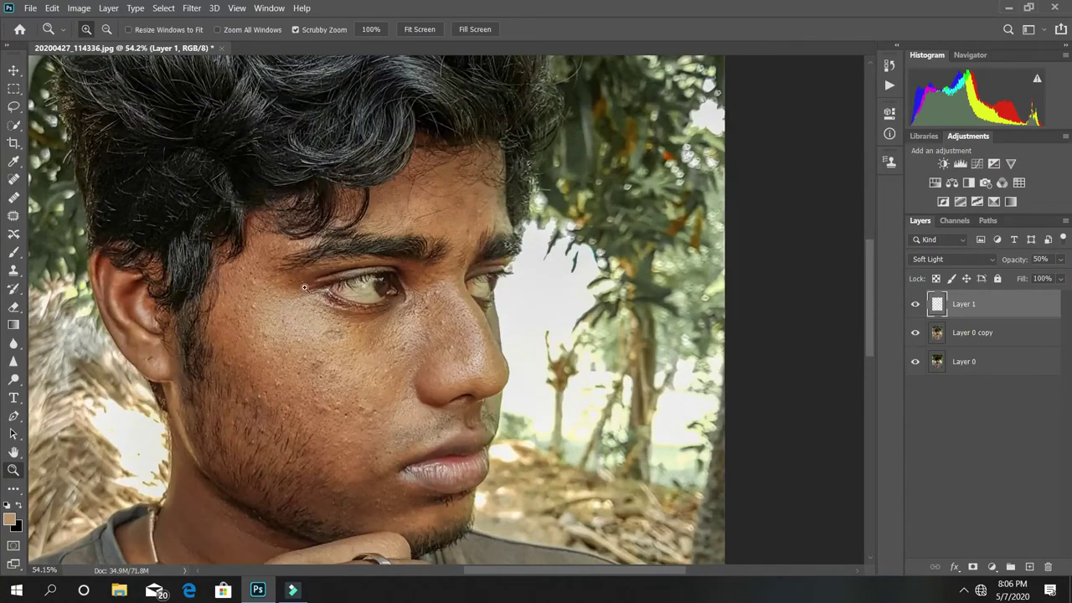
drag(304, 287, 368, 293)
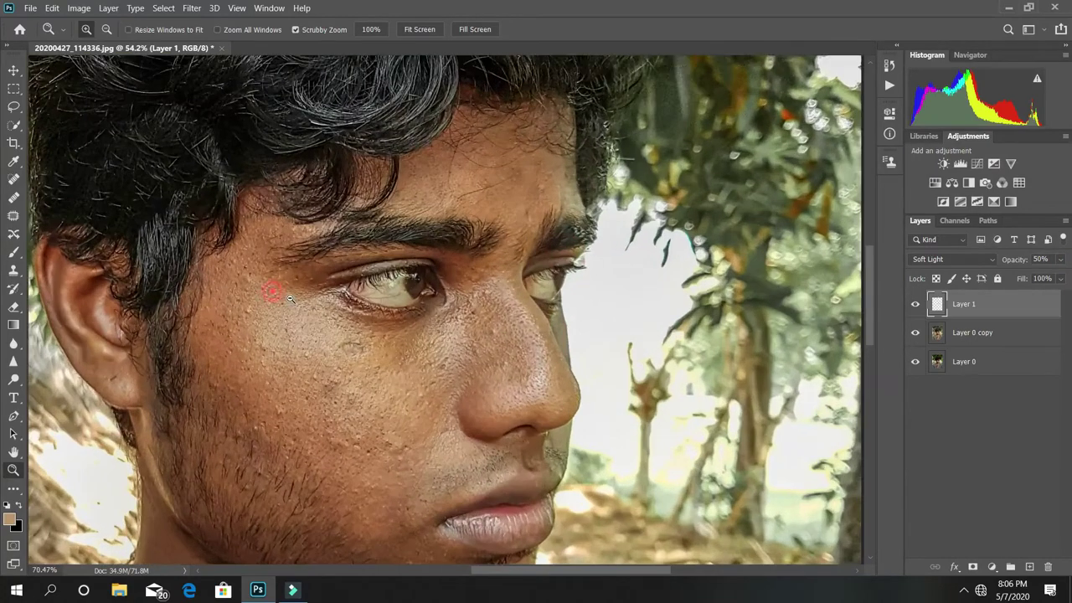
key(b)
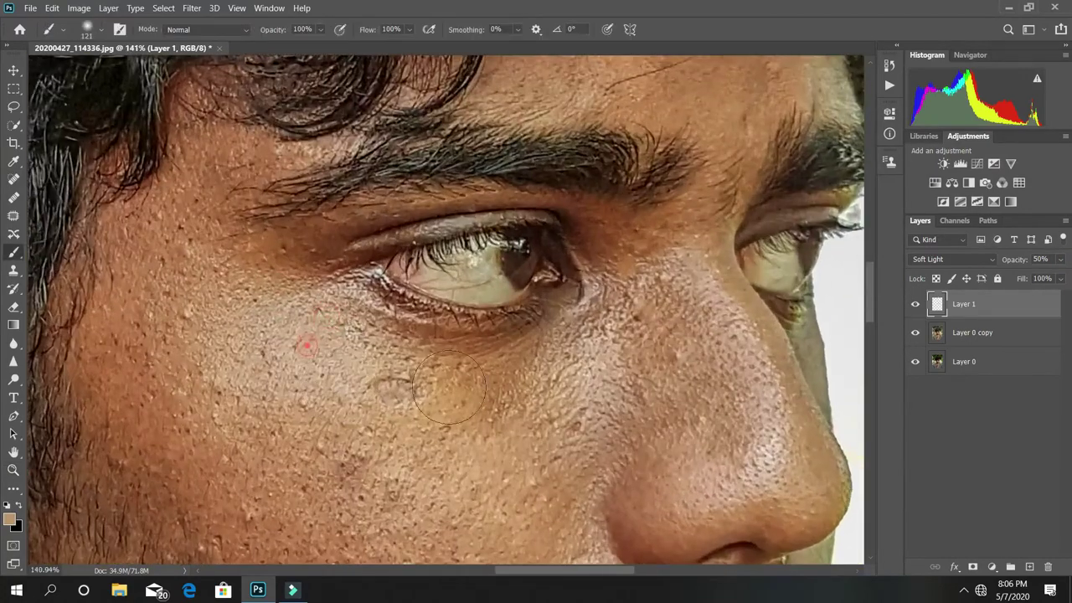
drag(306, 347, 382, 378)
key(z)
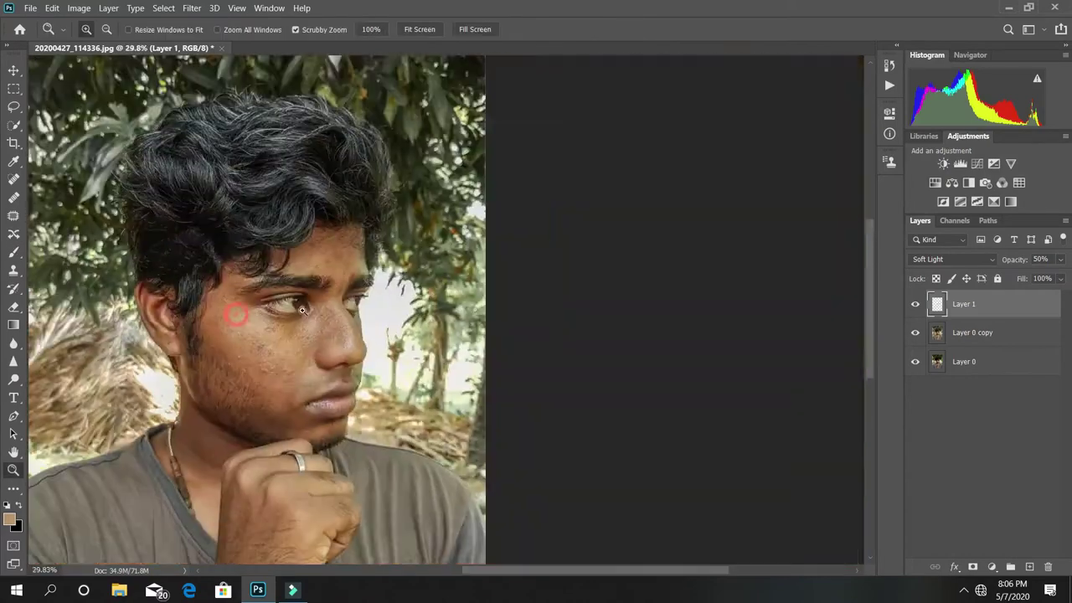
drag(238, 323, 362, 364)
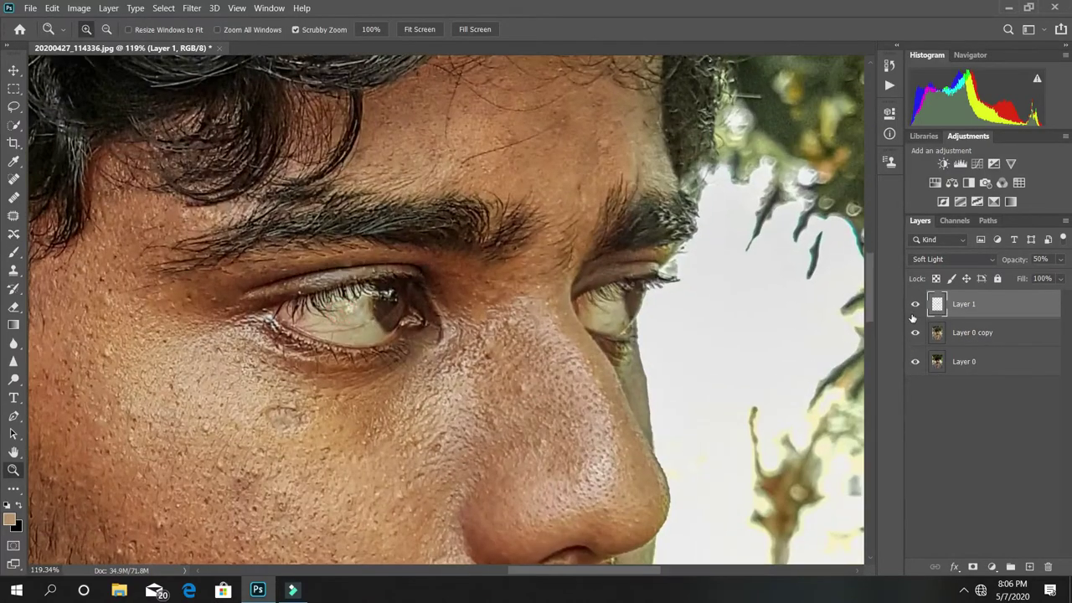
click(915, 306)
click(915, 306)
key(ctrl+0)
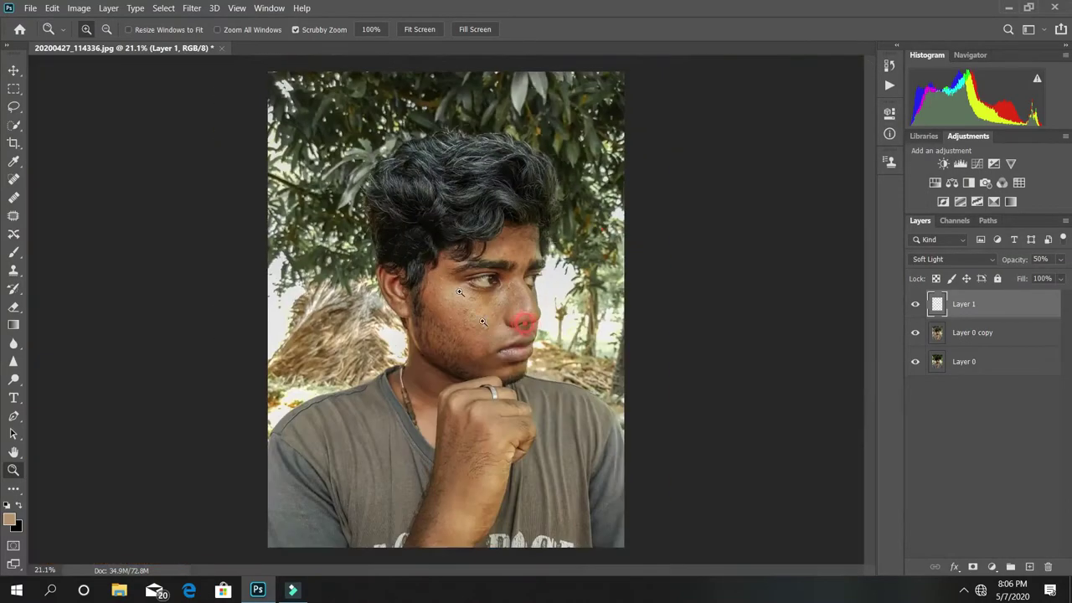
- Merge the painted layer into the graded copy and duplicate the result
right_click(973, 331)
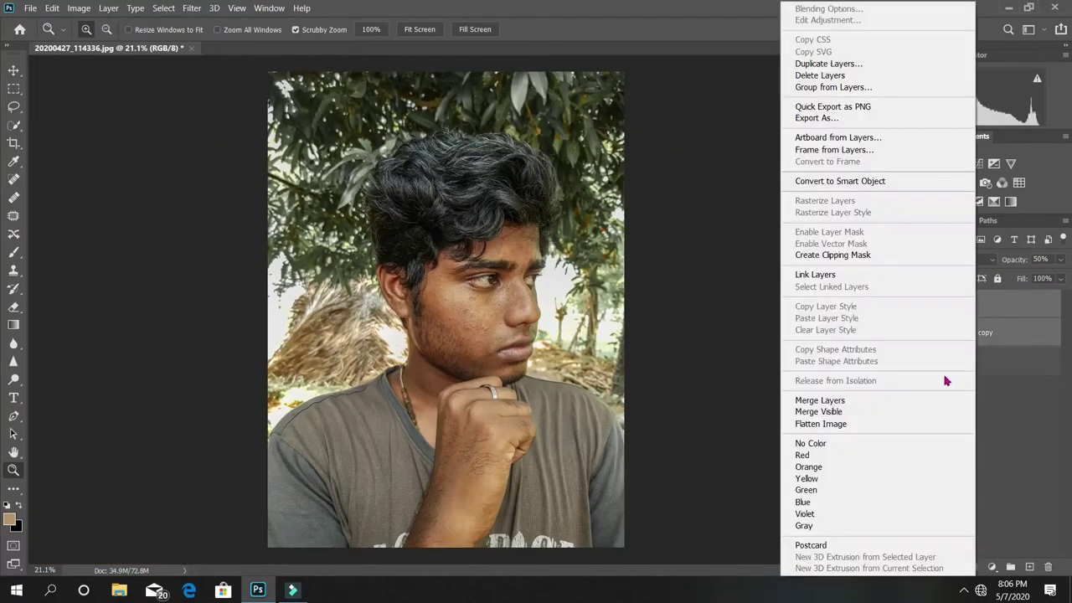
click(945, 401)
click(914, 305)
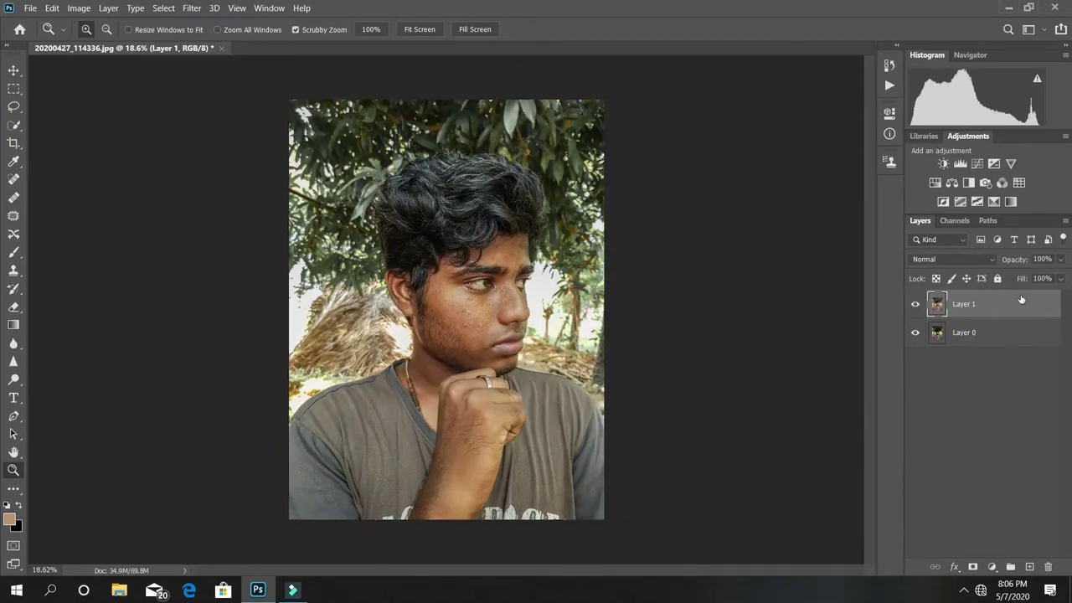
key(ctrl+j)
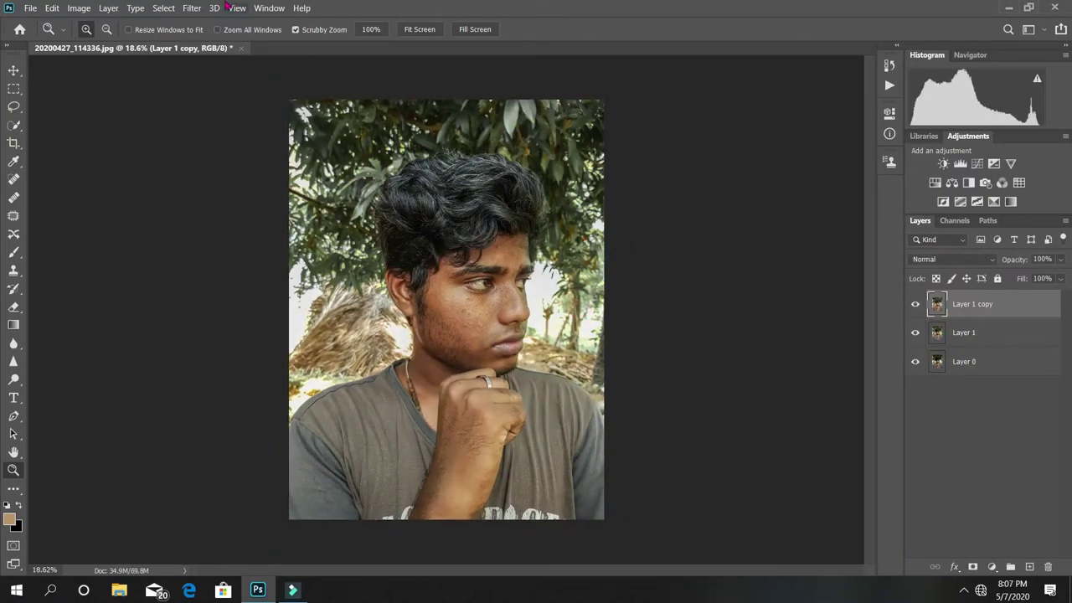
- Merge the copy down into Layer 1 and convert Layer 1 to a smart object
right_click(1043, 310)
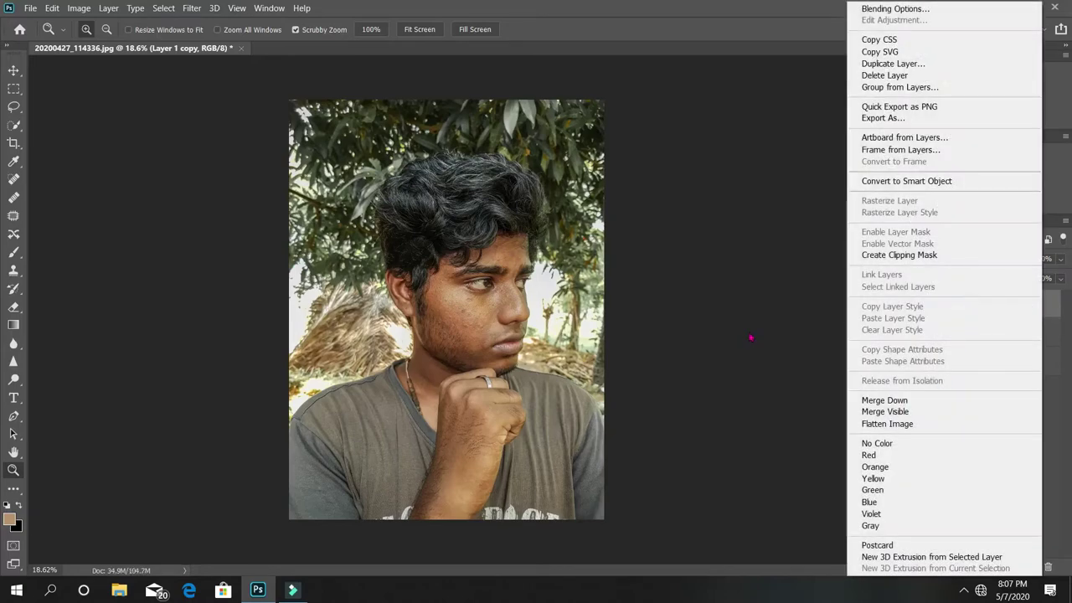
click(955, 400)
right_click(1009, 310)
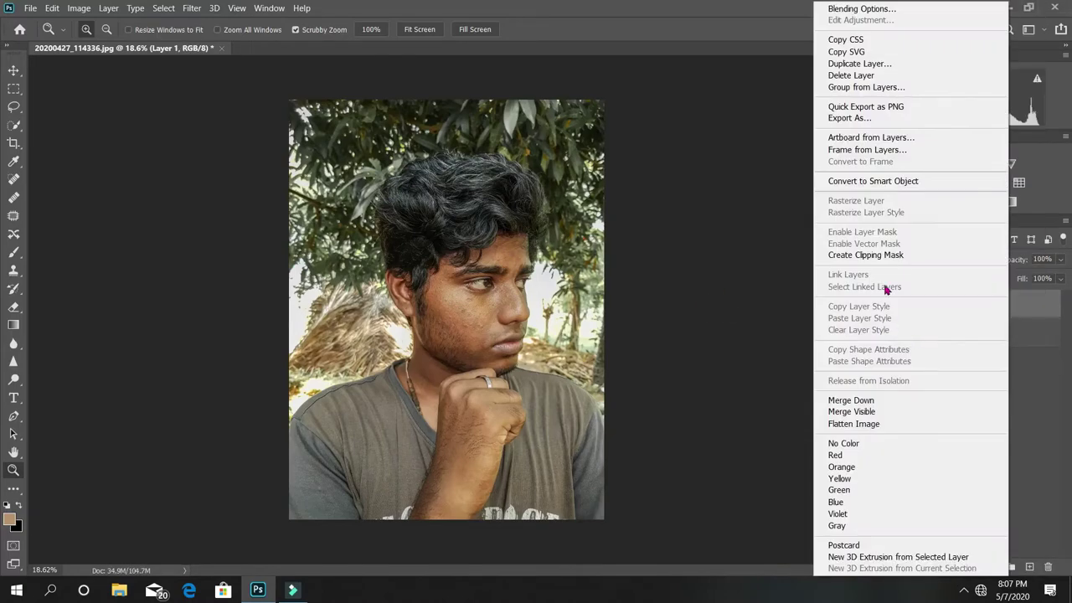
click(879, 180)
click(192, 9)
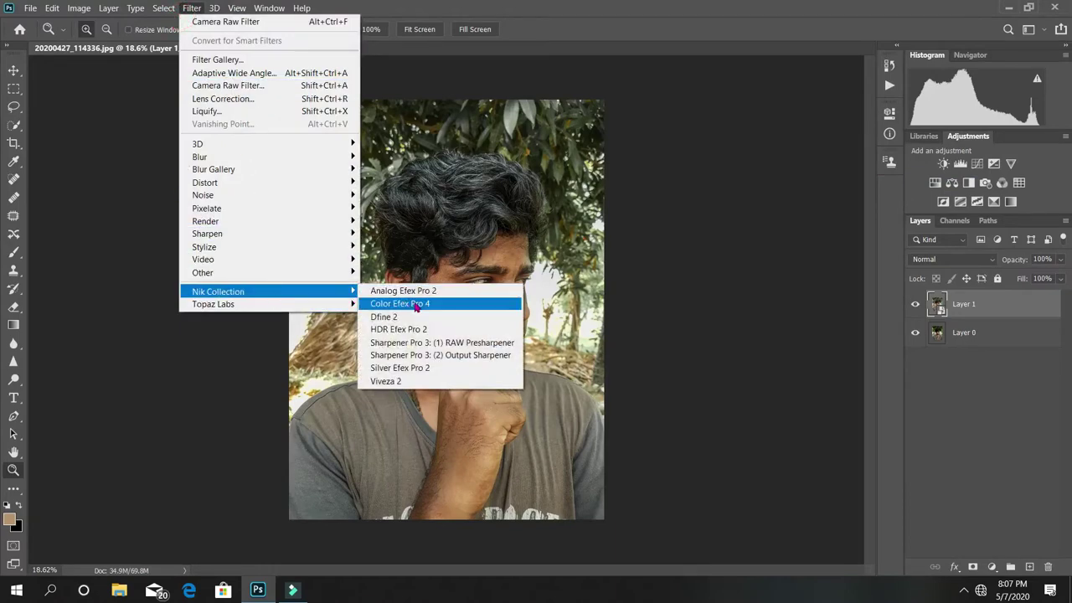
- Launch Color Efex Pro 4 and compare Detail Extractor at 15% on the face
click(416, 306)
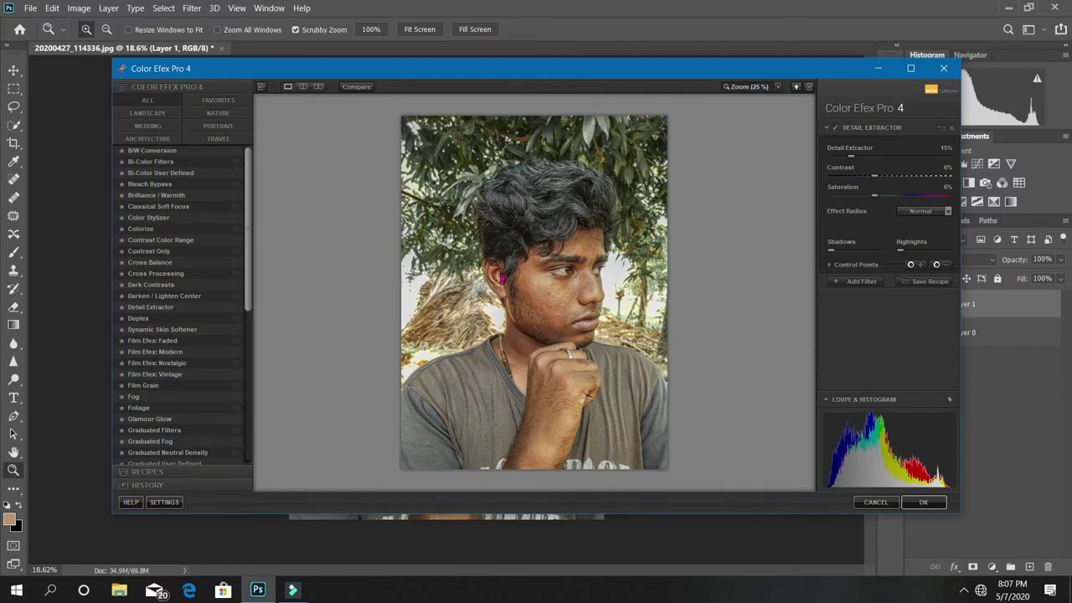
click(503, 279)
drag(578, 212, 542, 234)
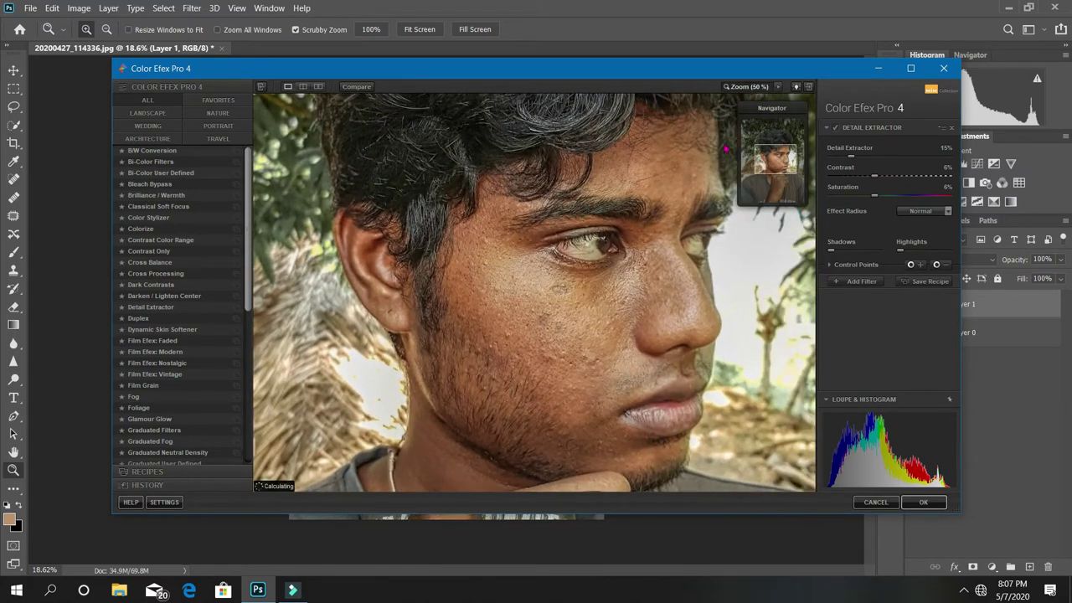
click(834, 128)
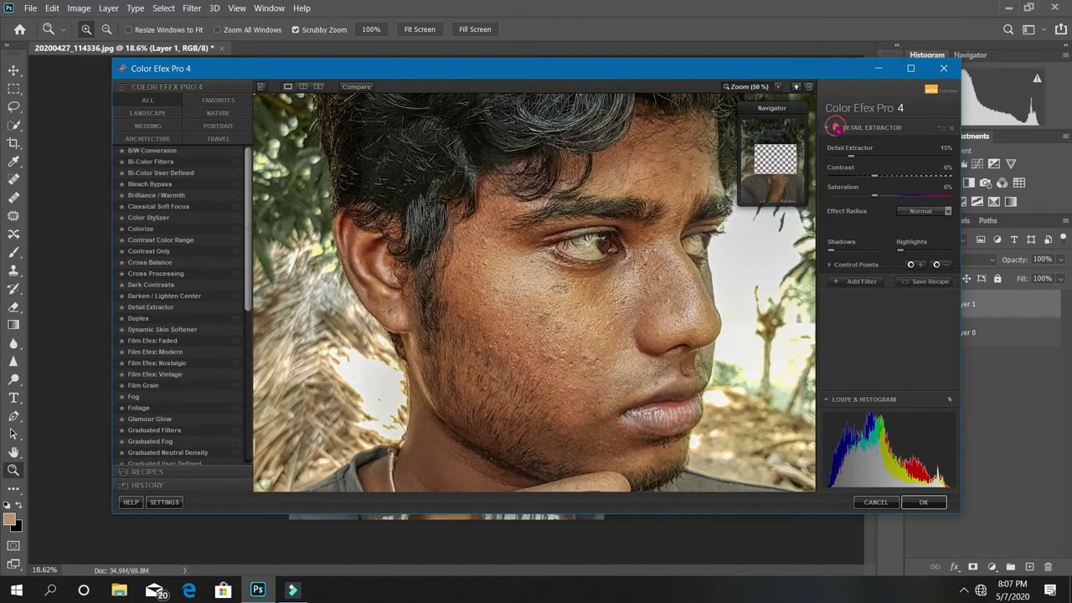
click(775, 81)
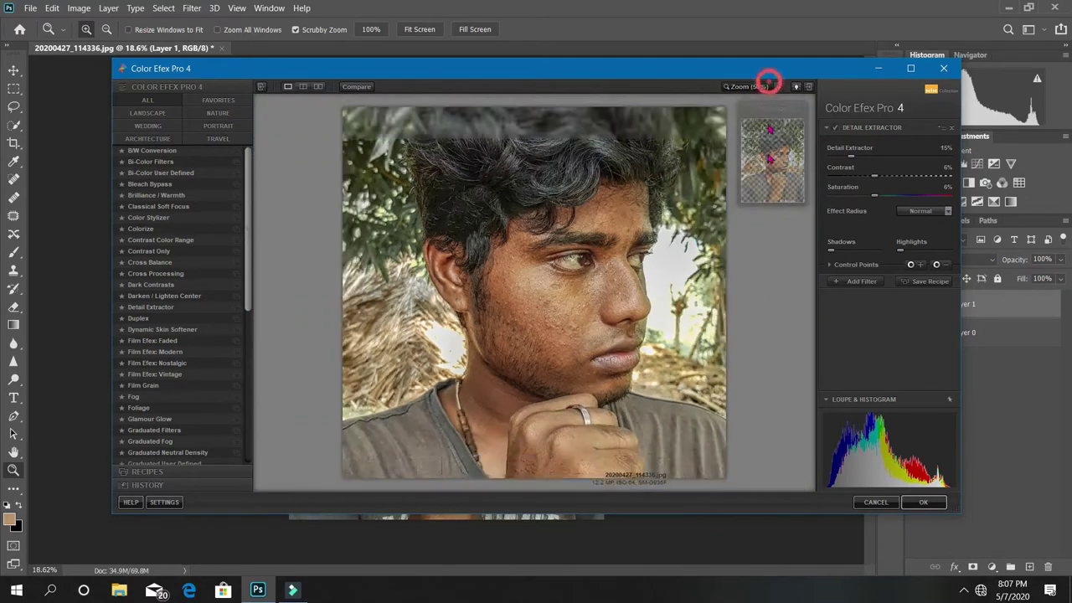
- Place a Detail Extractor control point on the face with a smaller radius
click(937, 265)
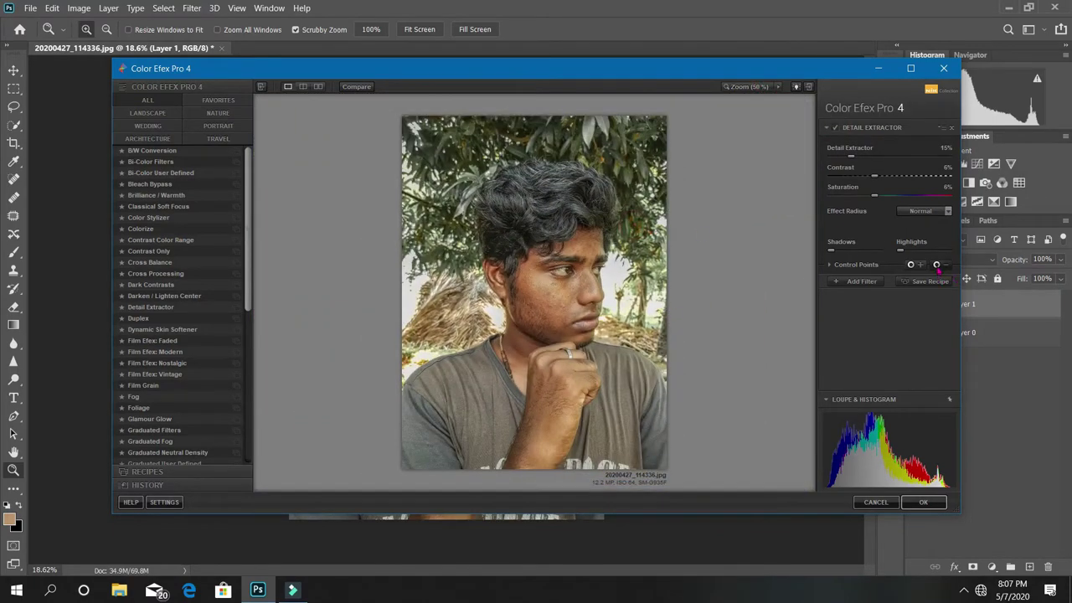
click(547, 272)
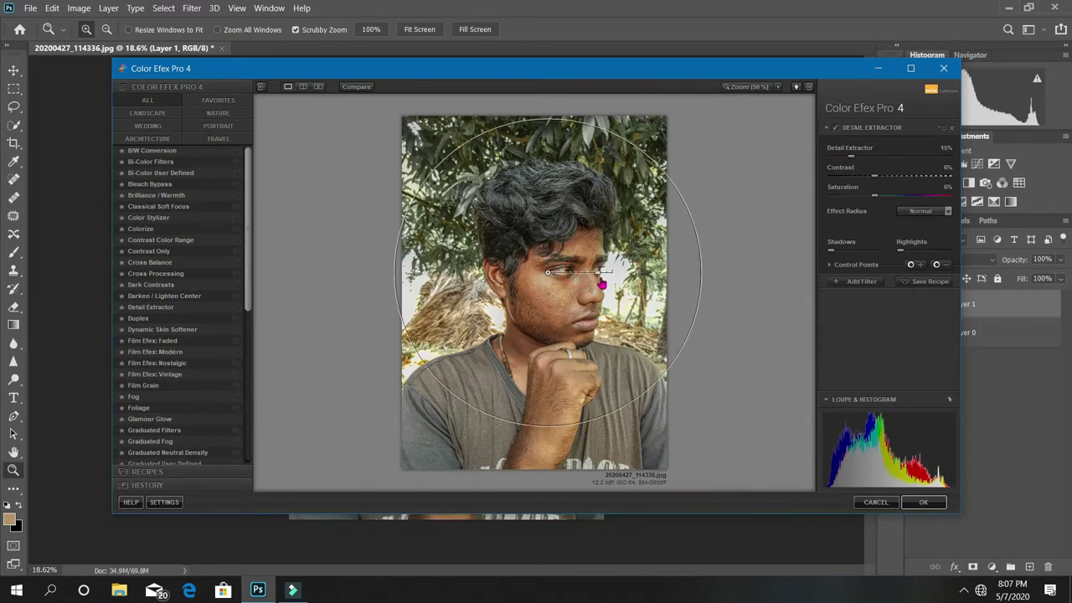
mouse_move(610, 272)
mouse_down()
mouse_move(557, 275)
mouse_move(596, 278)
mouse_up()
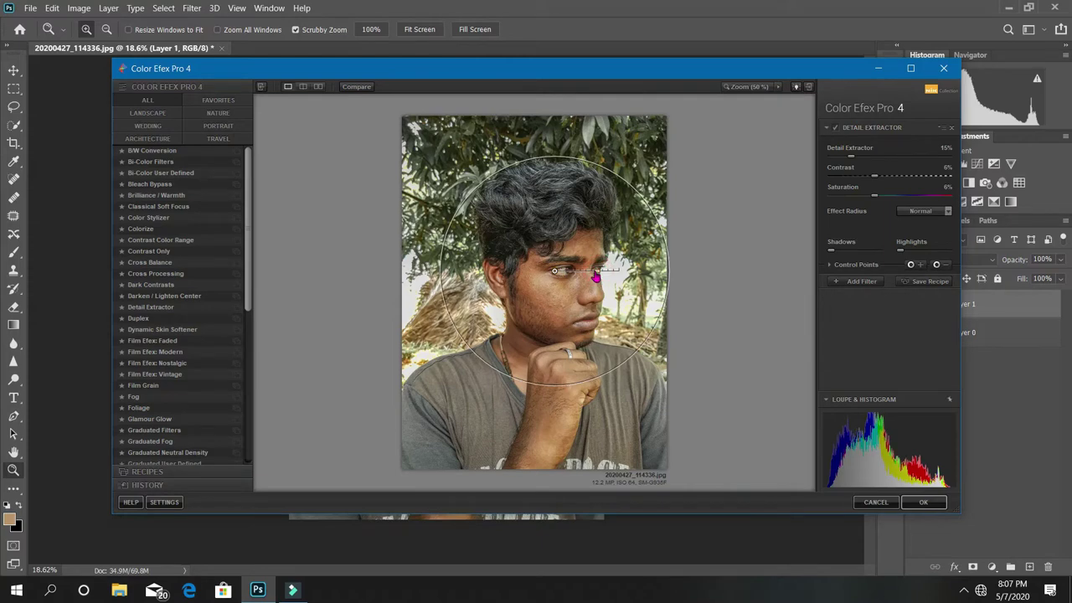
click(810, 267)
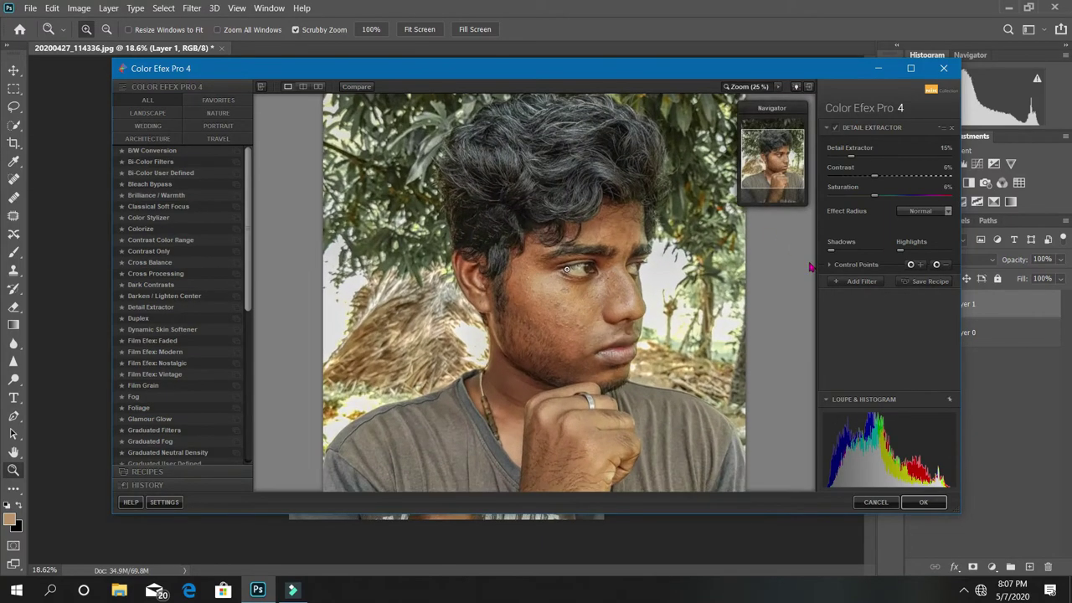
scroll(729, 311, down, 2)
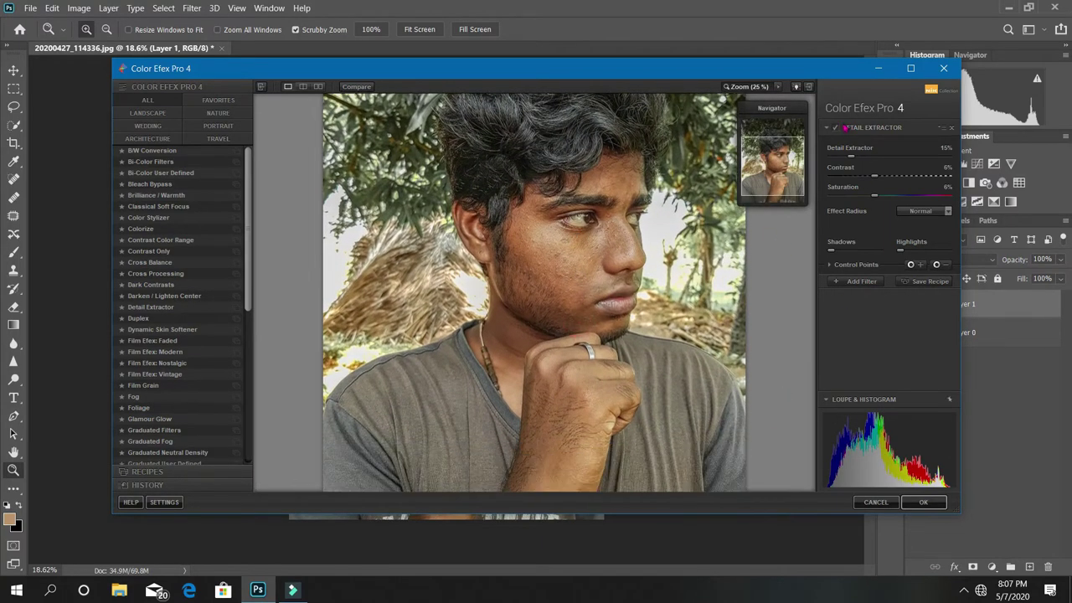
scroll(512, 307, up, 5)
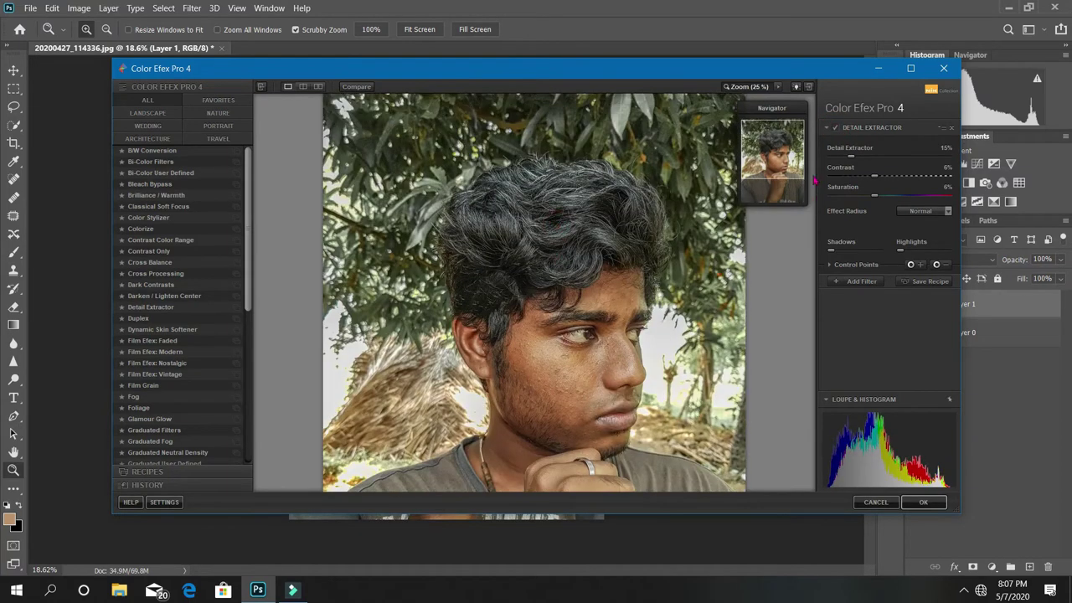
click(836, 129)
click(836, 129)
click(836, 129)
click(764, 88)
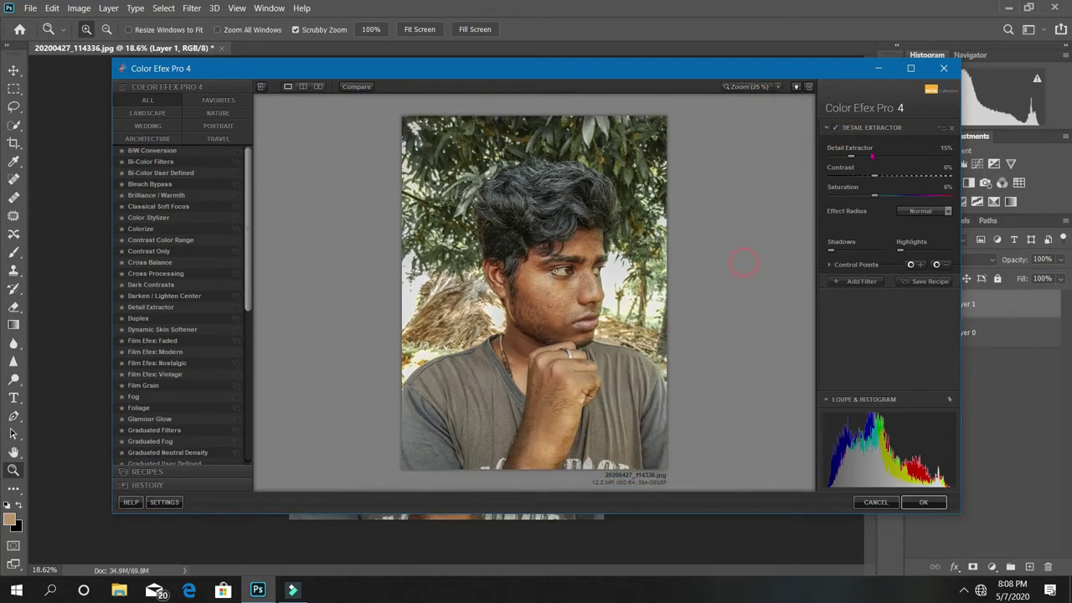
- Add Darken / Lighten Center with Border Luminosity -32% and Center Luminosity 4%
click(861, 282)
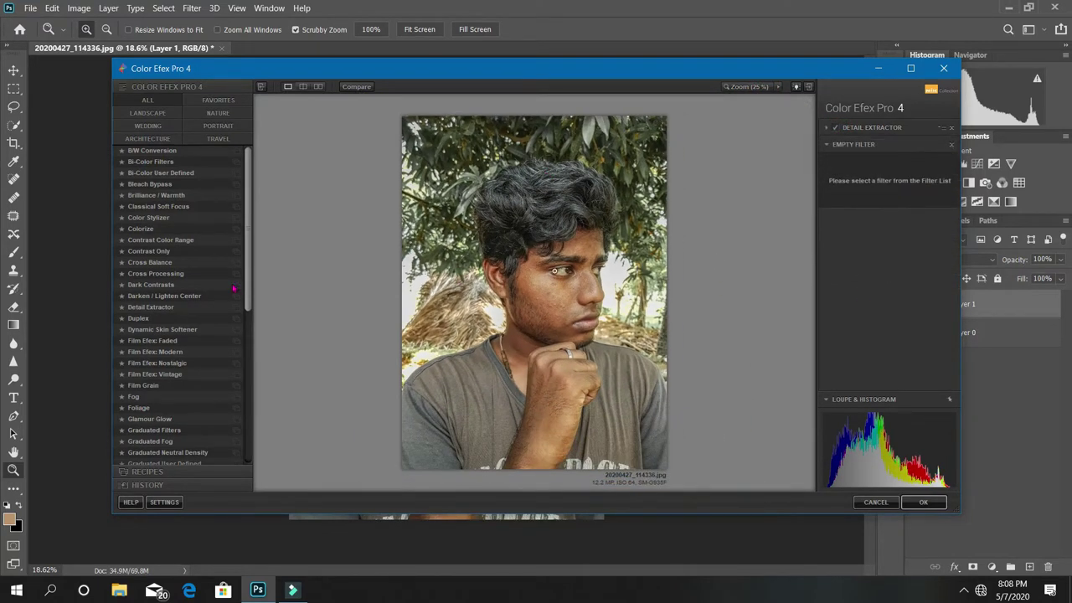
scroll(201, 289, down, 1)
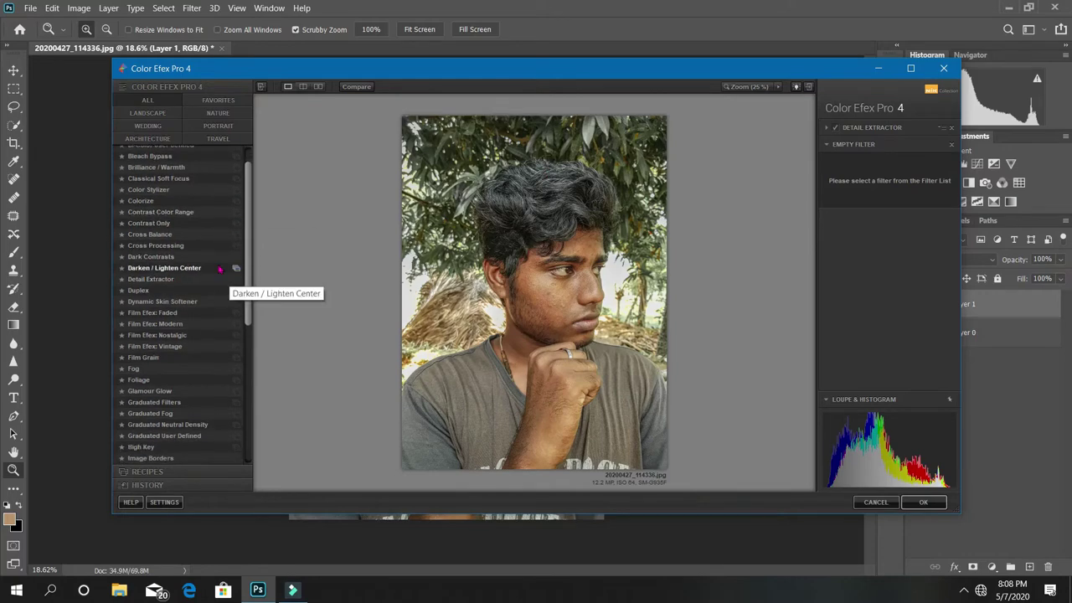
click(217, 264)
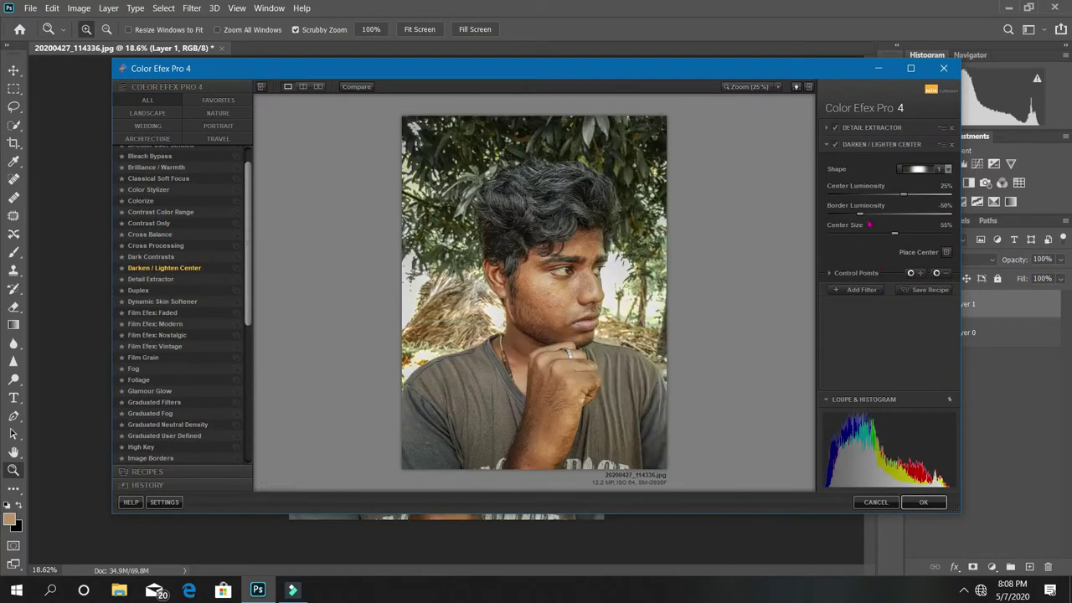
drag(866, 217, 877, 219)
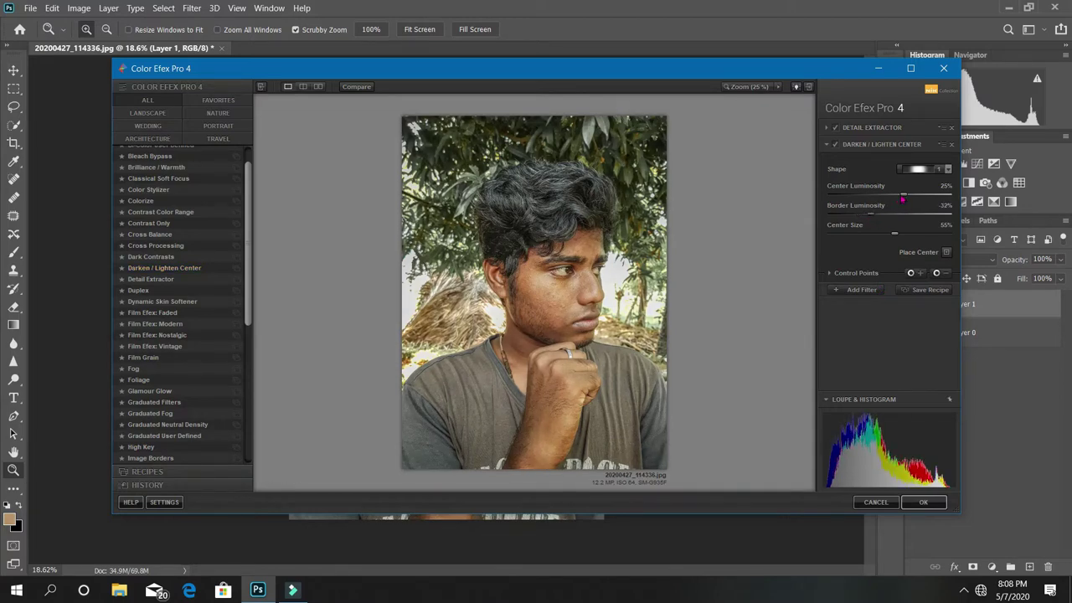
drag(895, 198, 889, 195)
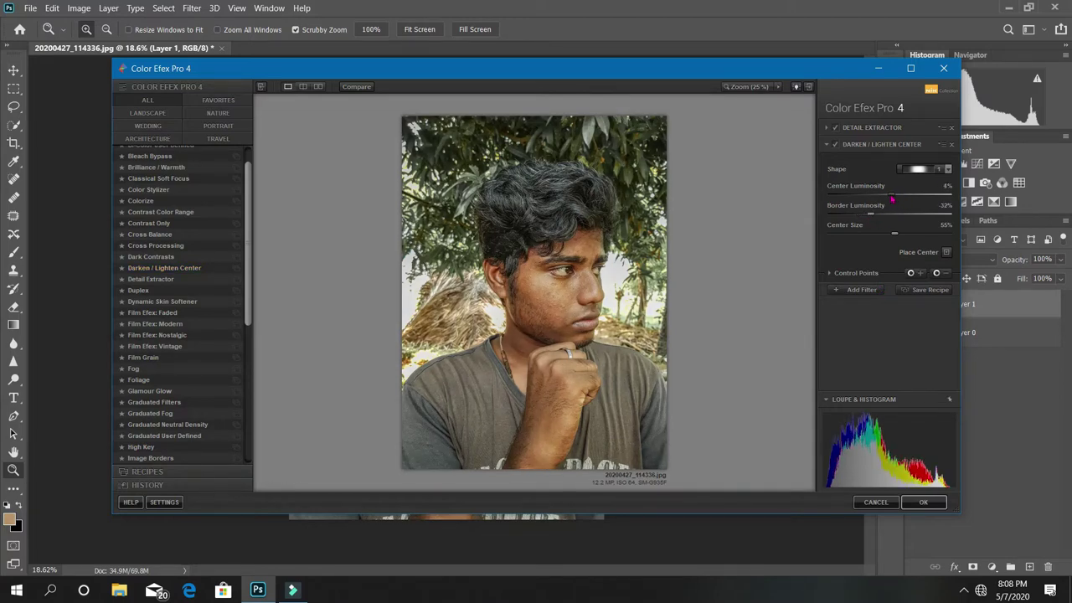
click(831, 144)
click(832, 144)
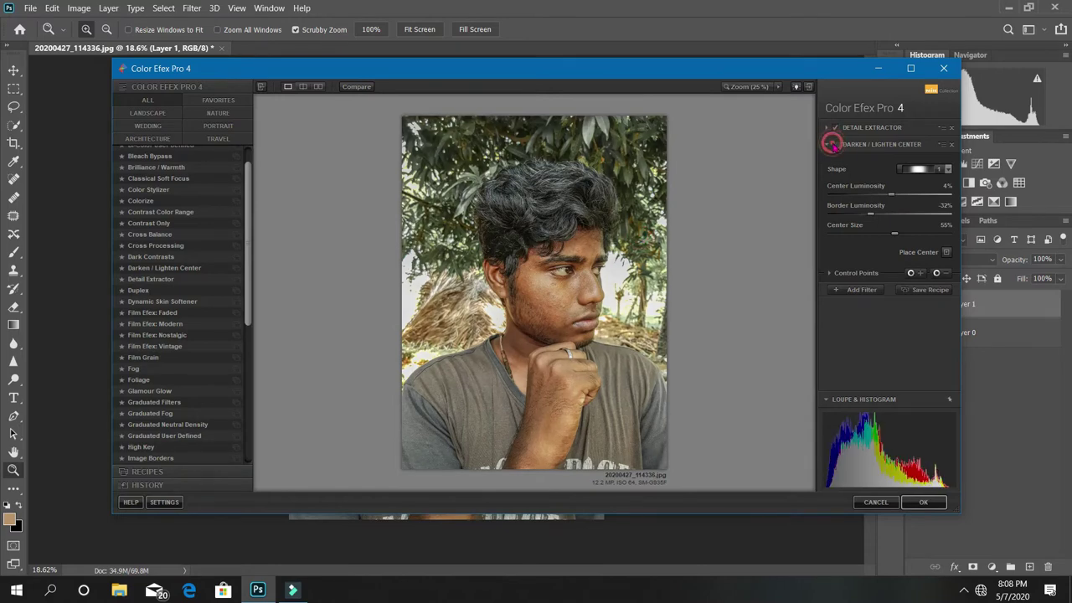
click(832, 144)
- Add Cross Processing method G05 at 4% strength and apply the filter stack
click(856, 290)
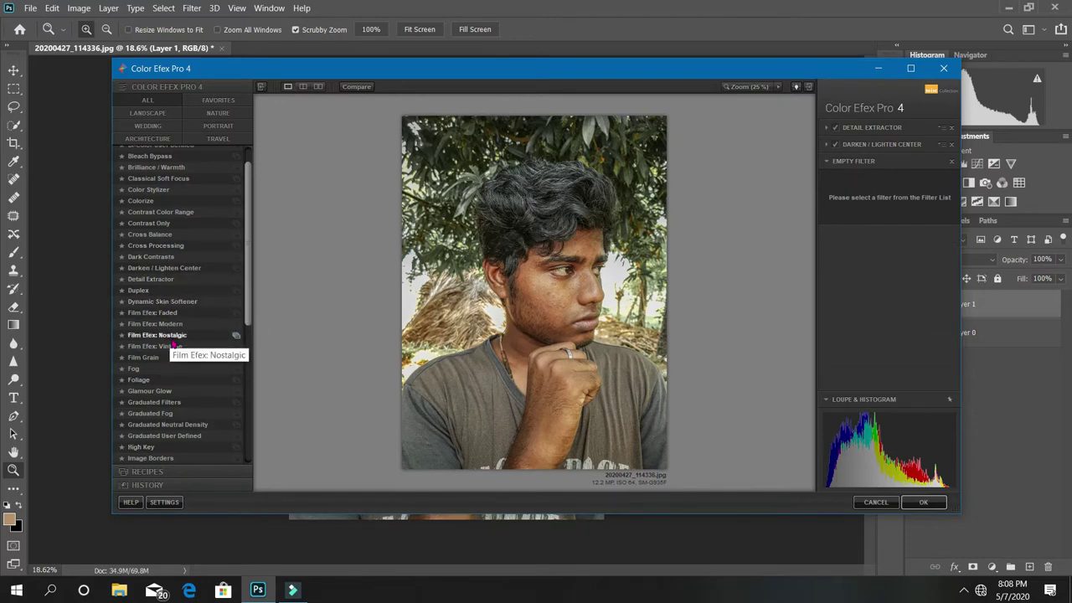
click(155, 246)
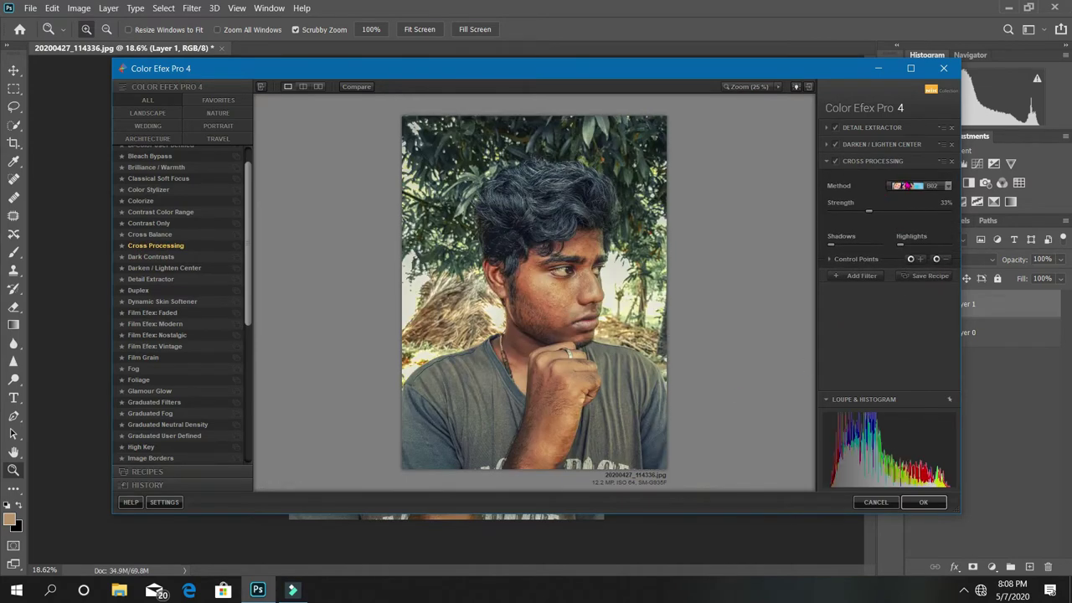
click(921, 185)
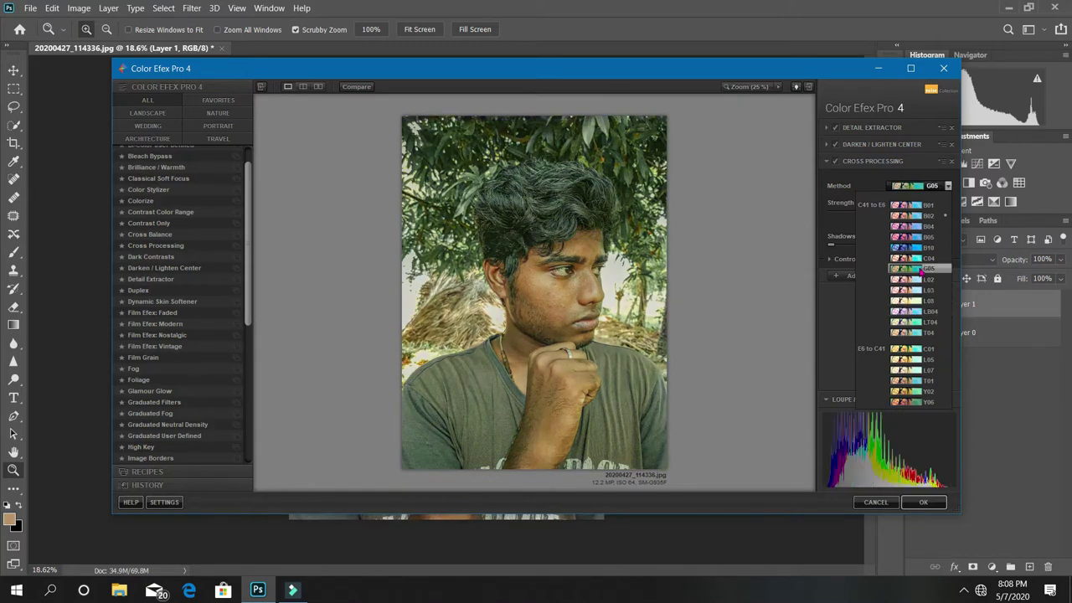
click(922, 269)
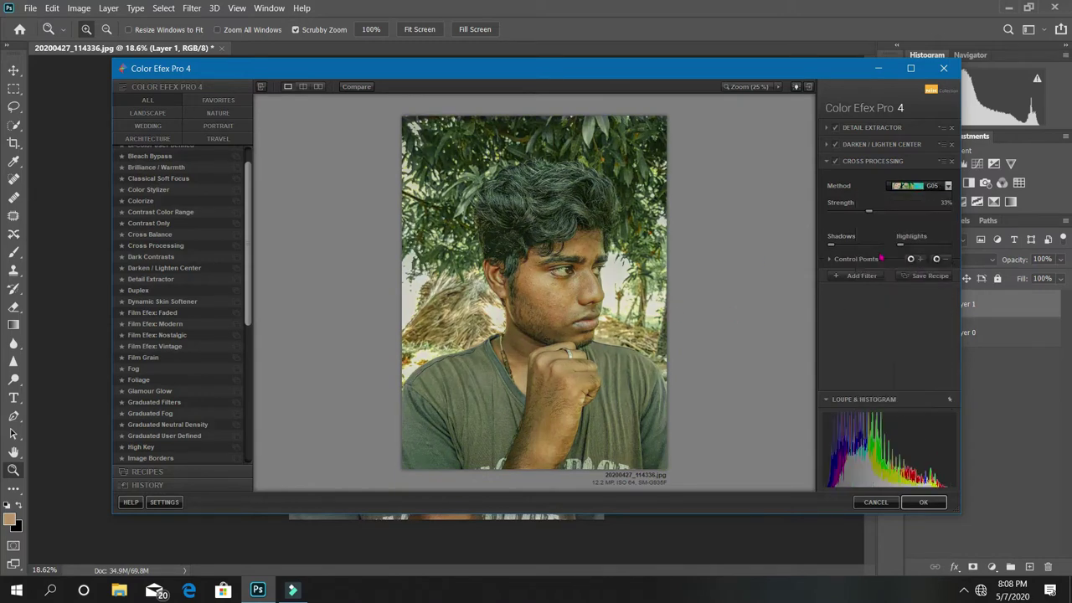
drag(873, 218, 839, 216)
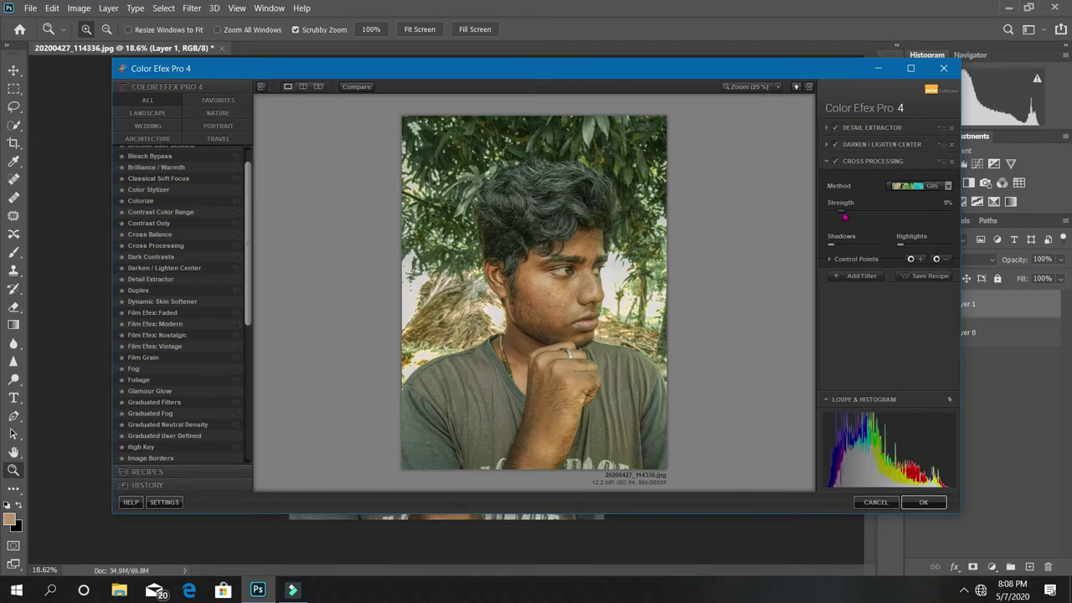
click(836, 162)
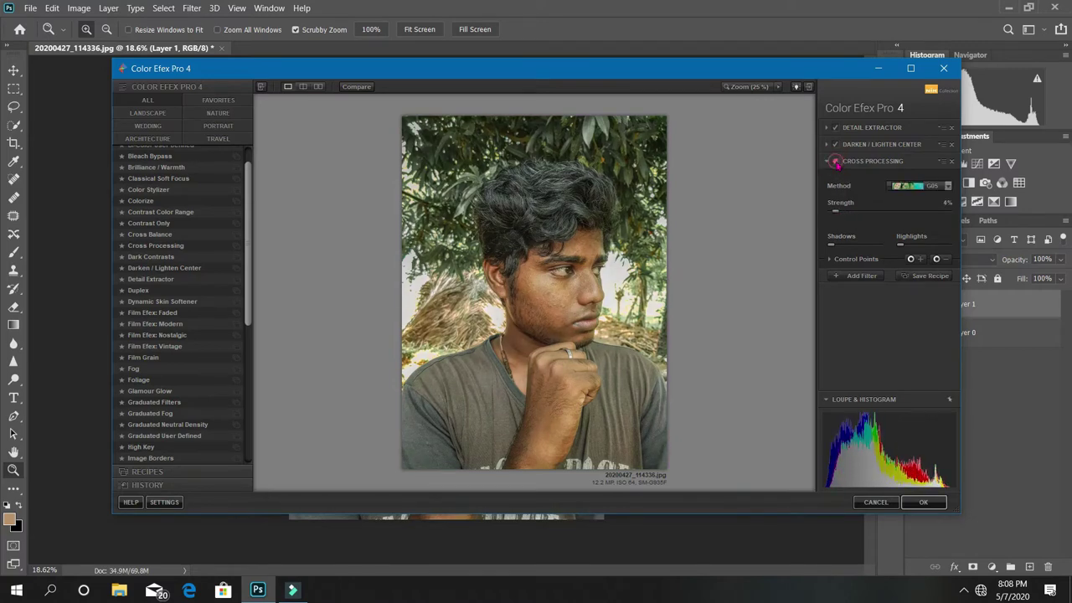
click(862, 276)
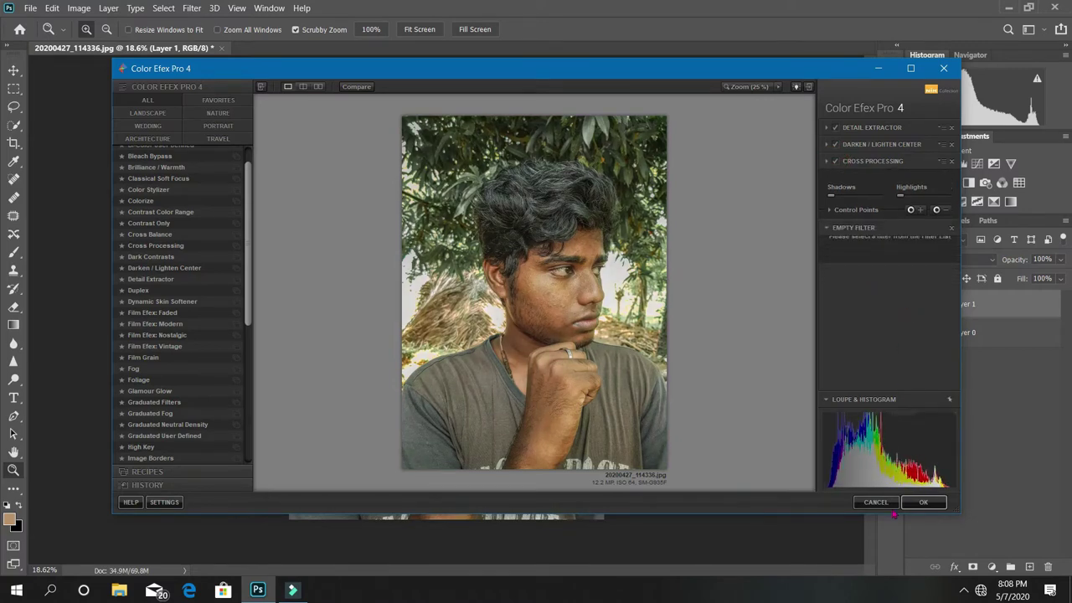
click(922, 503)
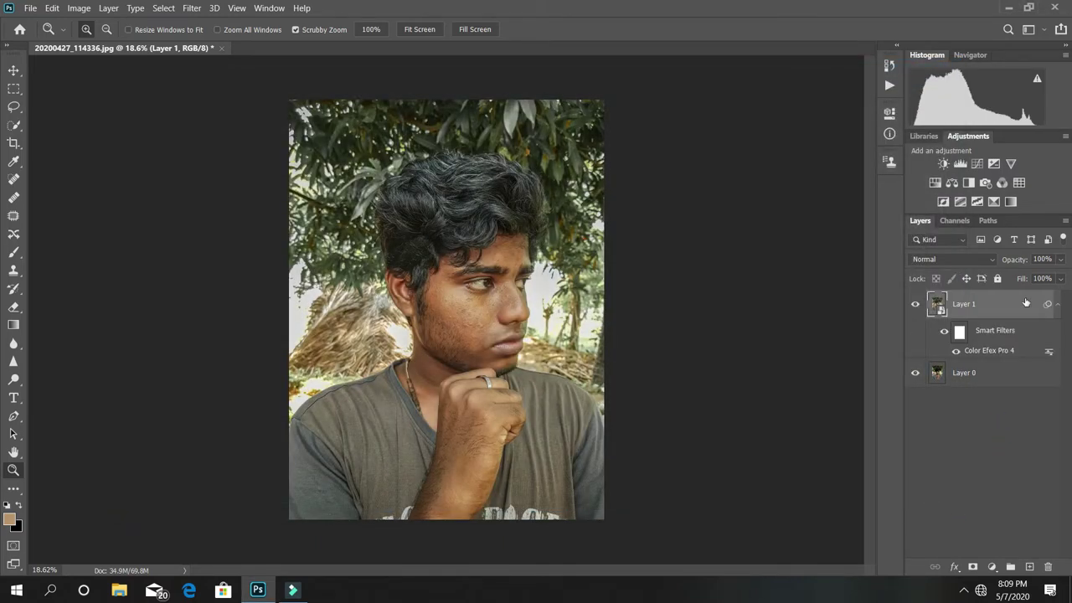
- Rasterize Layer 1, duplicate it twice, and open Camera Raw Filter on Layer 1 copy 2
right_click(1027, 302)
click(871, 242)
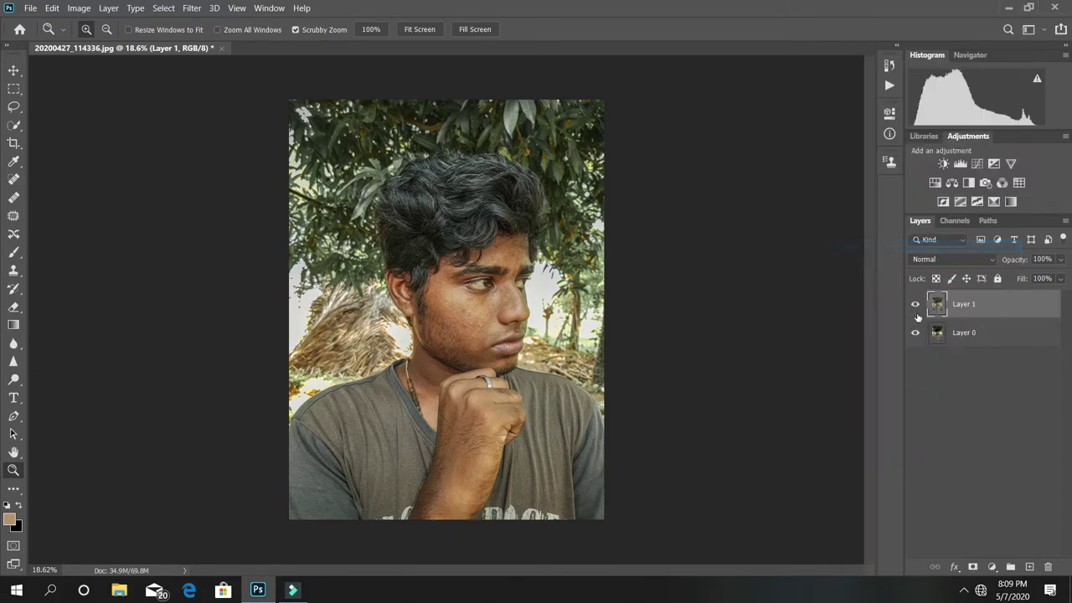
drag(1010, 304, 1029, 567)
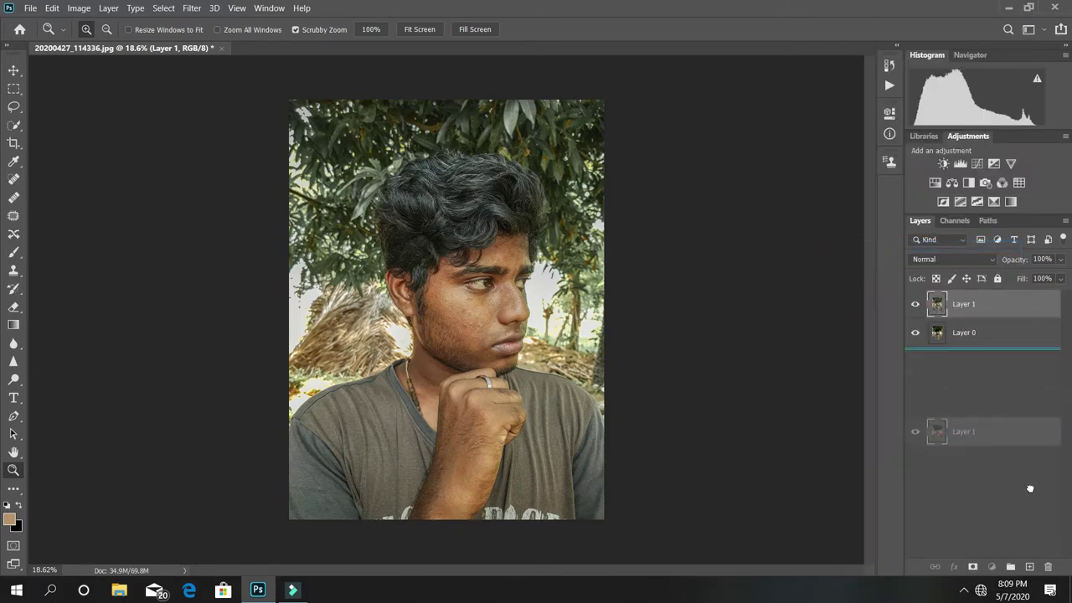
drag(996, 316, 1029, 567)
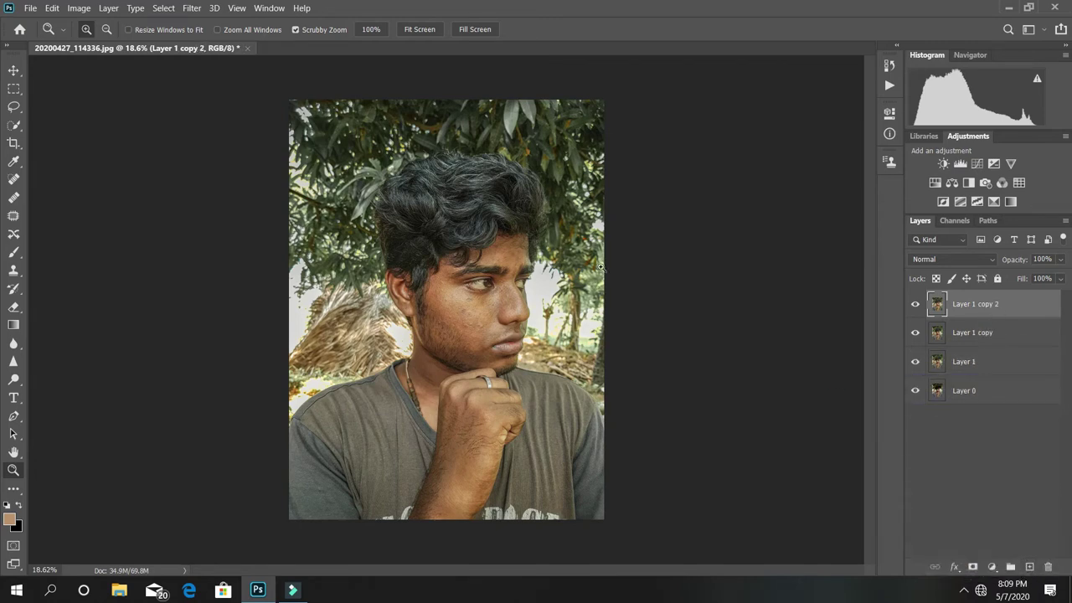
click(165, 7)
click(209, 85)
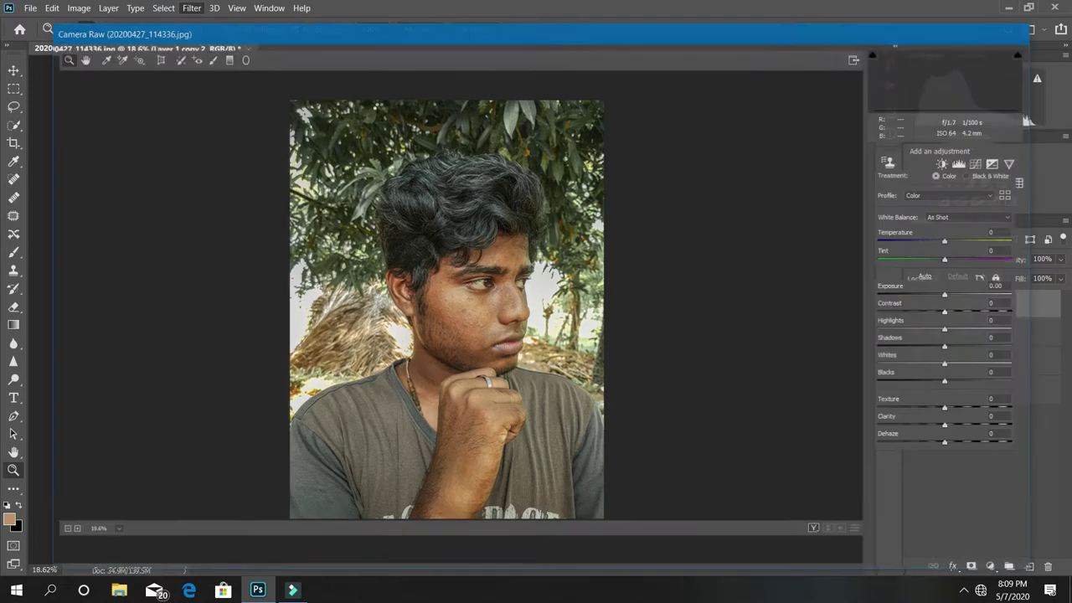
- Apply the 'smoke' Camera Raw preset to Layer 1 copy 2 and accept it
alt+click(532, 289)
click(472, 256)
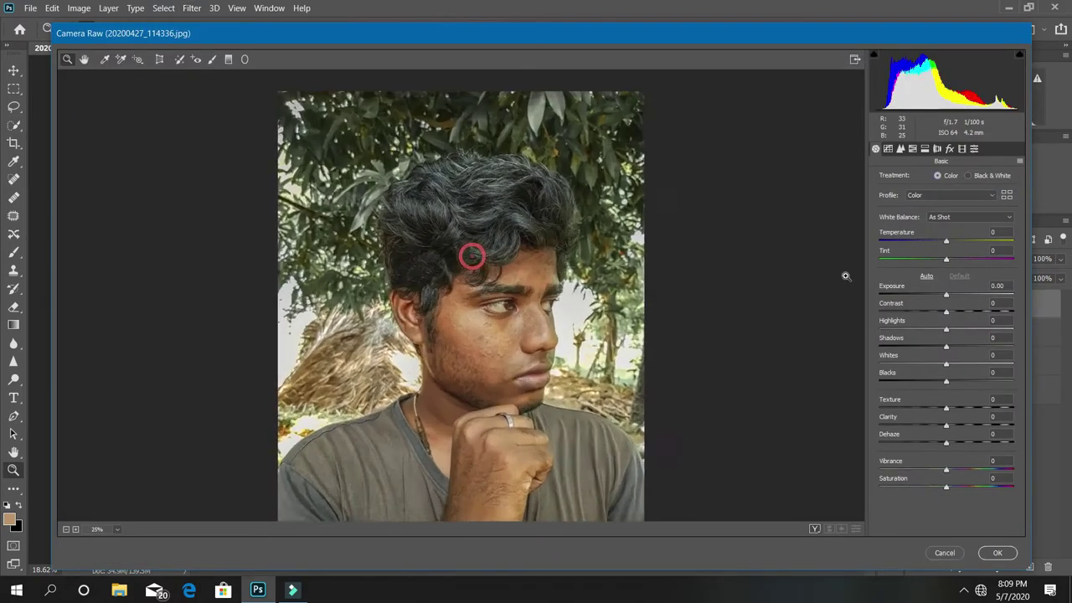
alt+click(403, 279)
alt+click(494, 293)
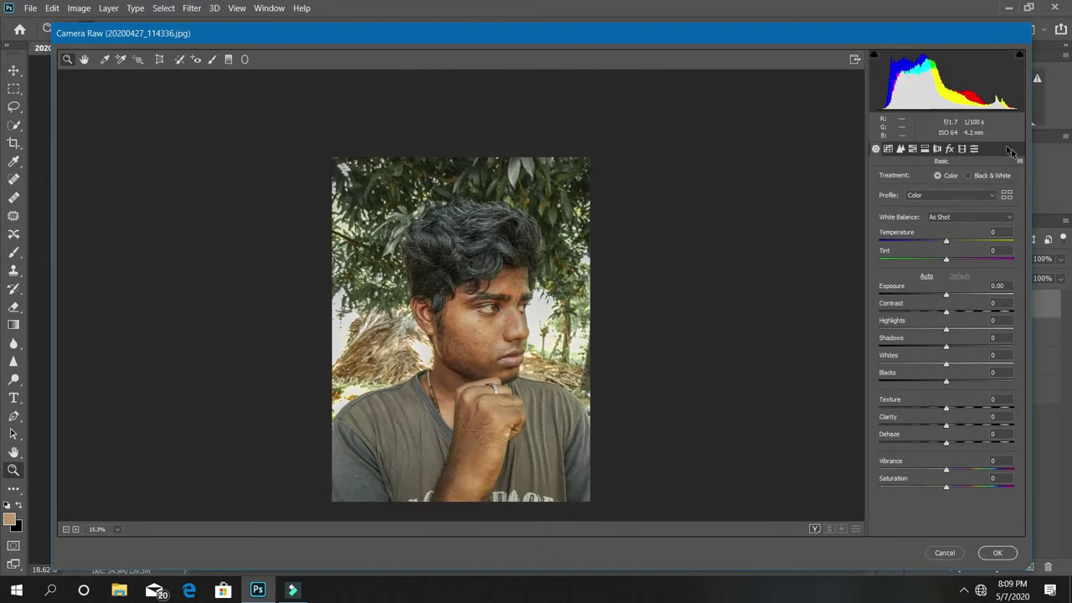
click(976, 148)
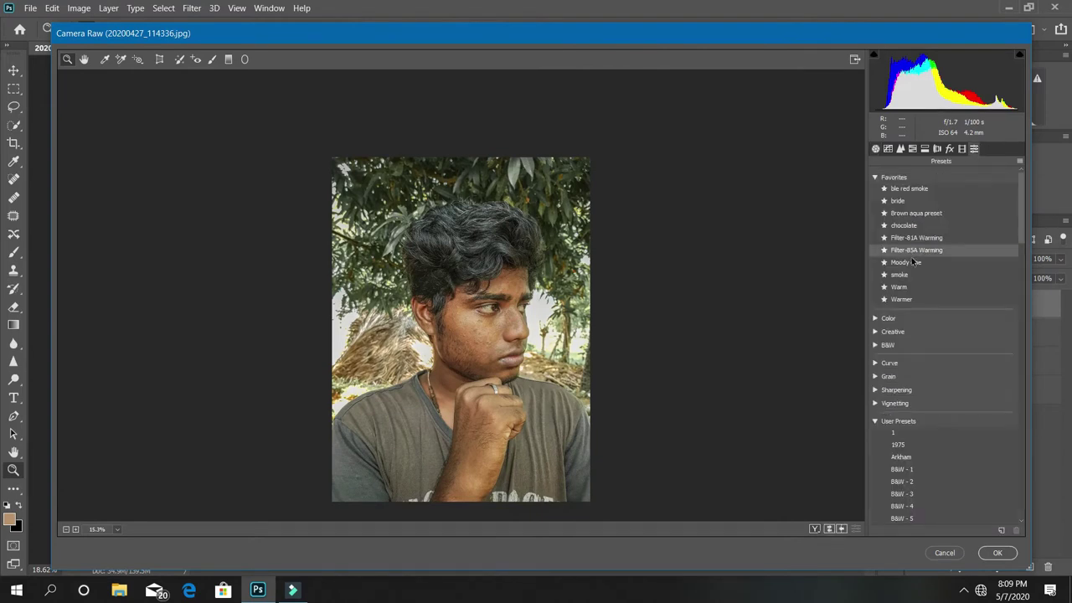
click(904, 278)
click(901, 277)
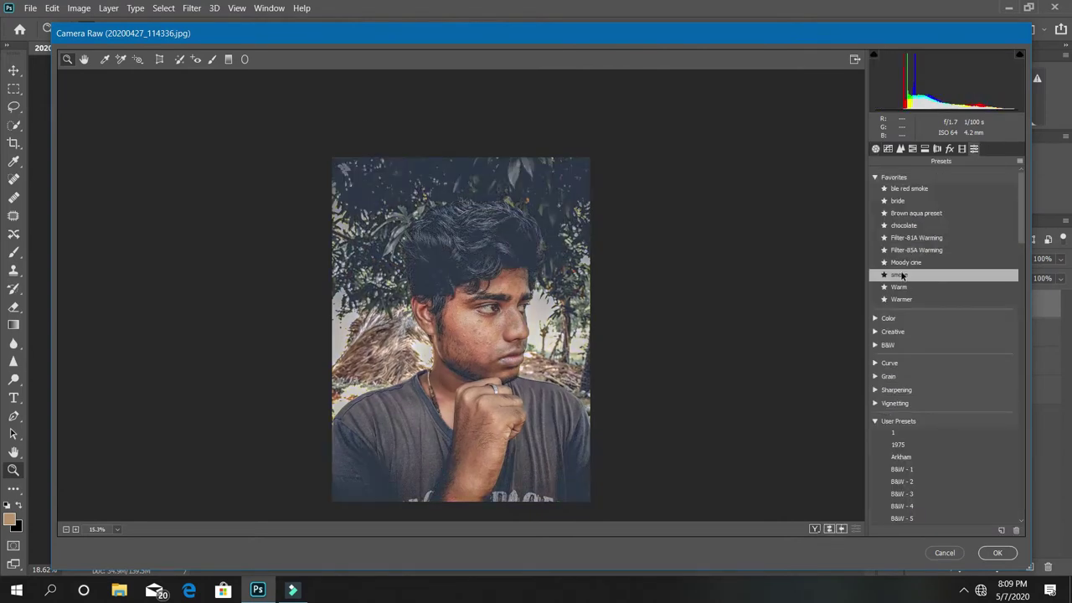
click(997, 553)
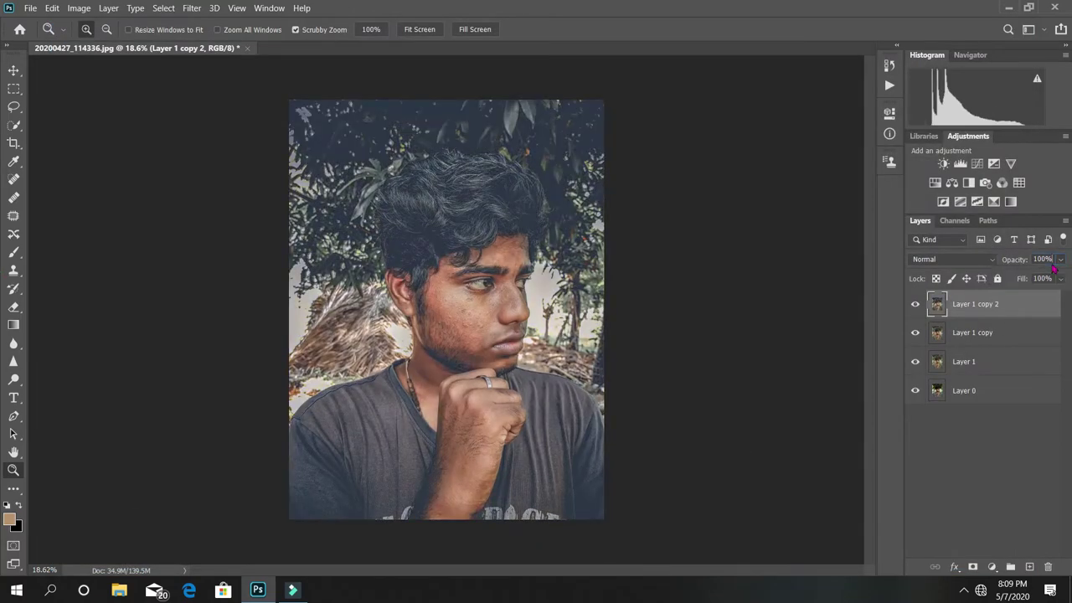
- Set the graded layer's opacity to 45%, toggling its visibility to compare
click(1060, 259)
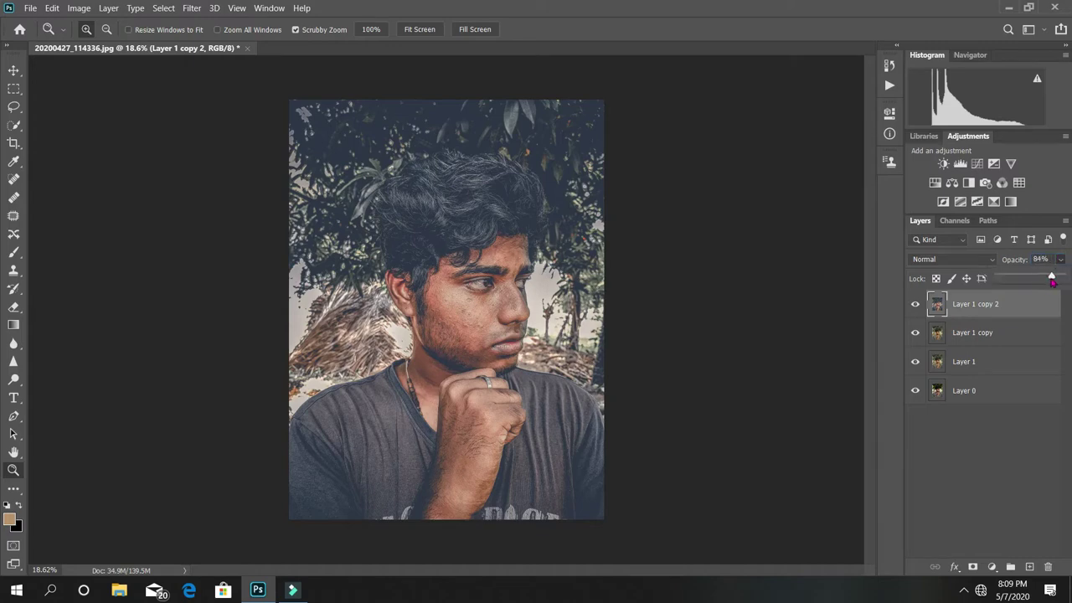
mouse_move(1060, 279)
mouse_down()
mouse_move(1012, 278)
mouse_move(1024, 280)
mouse_up()
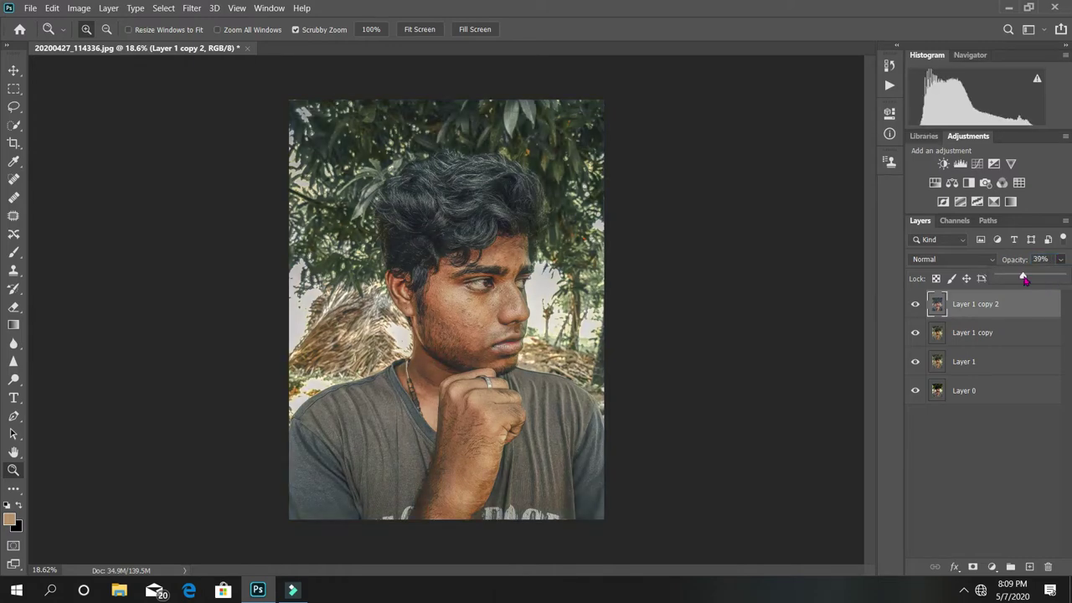
click(1046, 262)
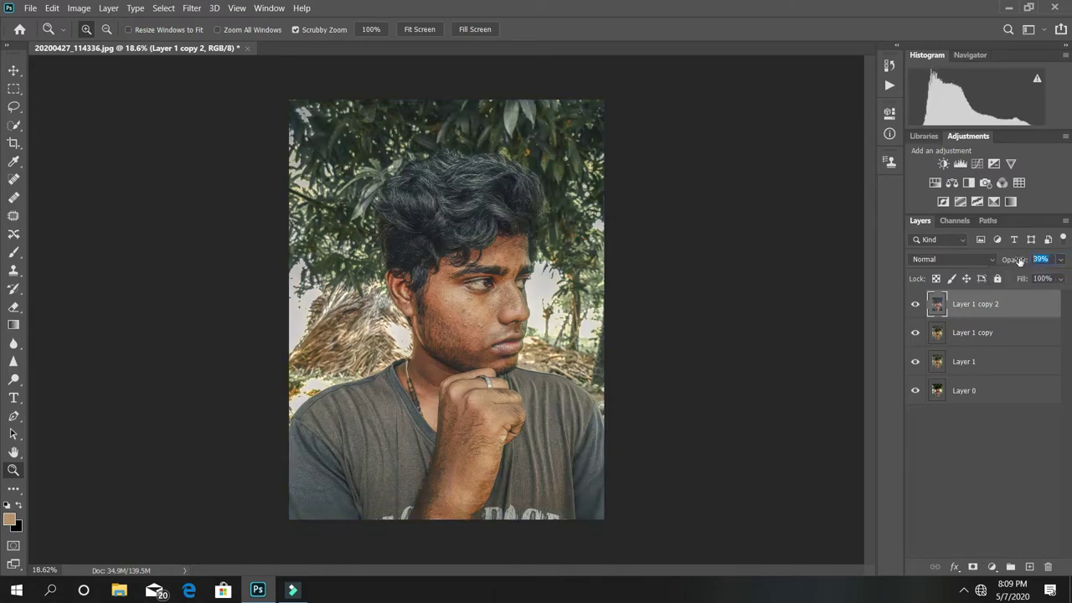
text(20)
text(50)
text(15)
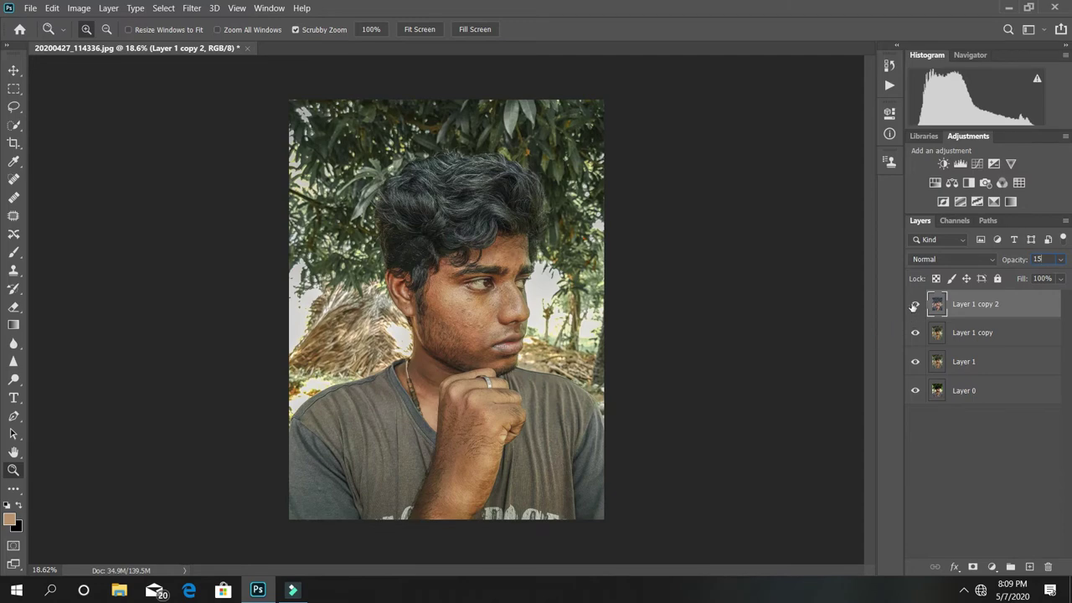
click(914, 305)
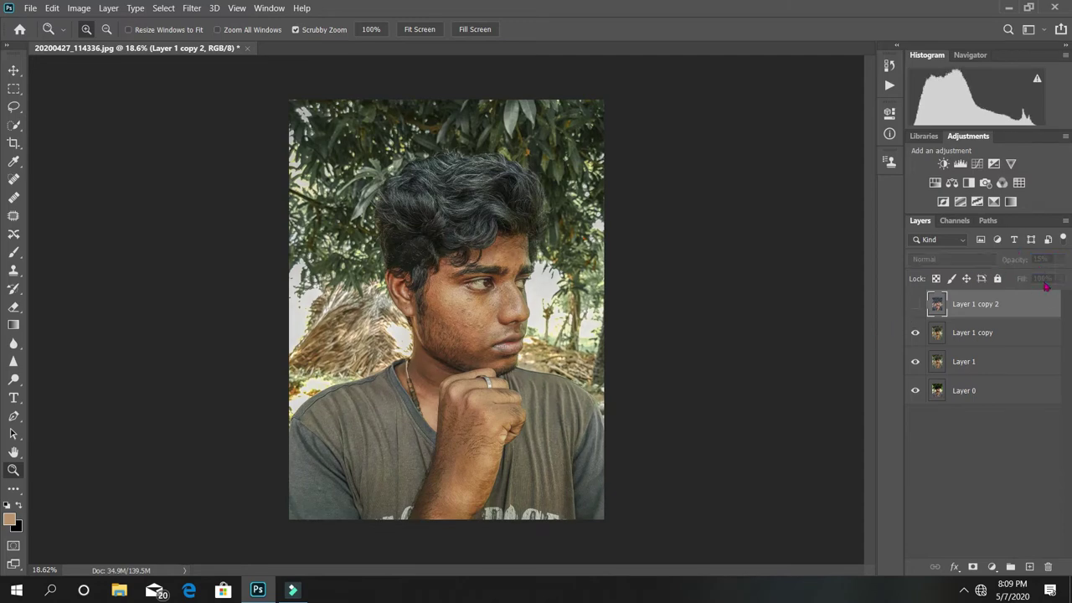
click(914, 304)
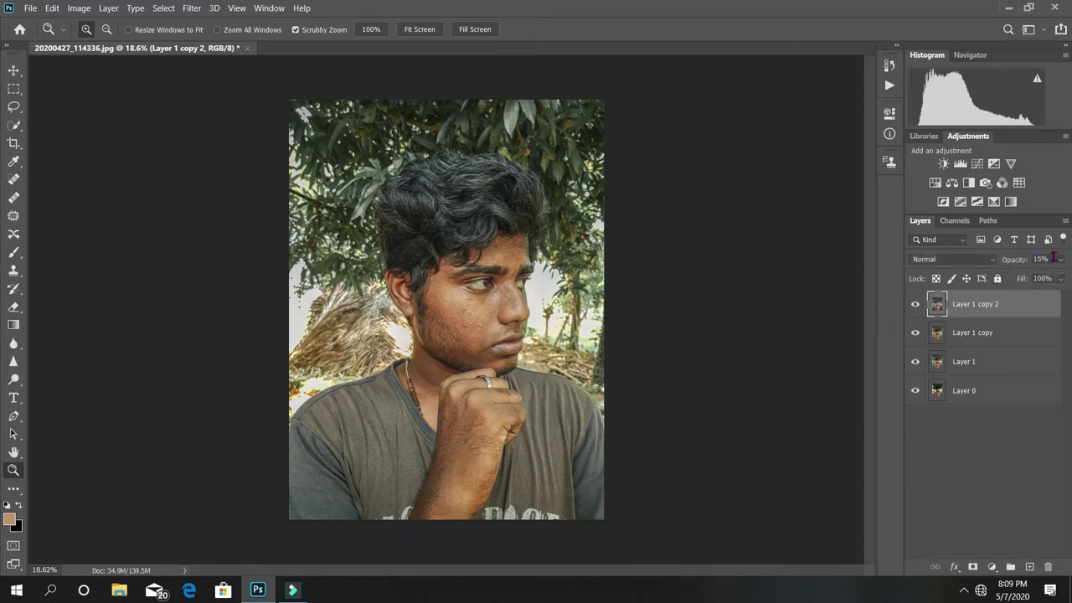
click(1033, 258)
text(45)
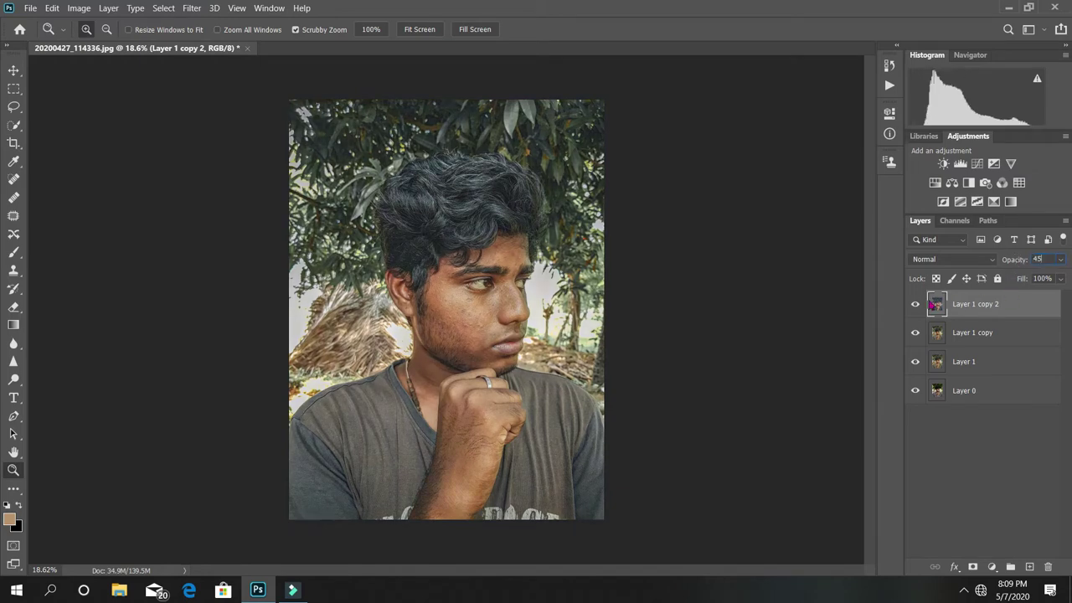
mouse_move(678, 323)
mouse_down()
mouse_move(443, 272)
mouse_move(469, 272)
mouse_up()
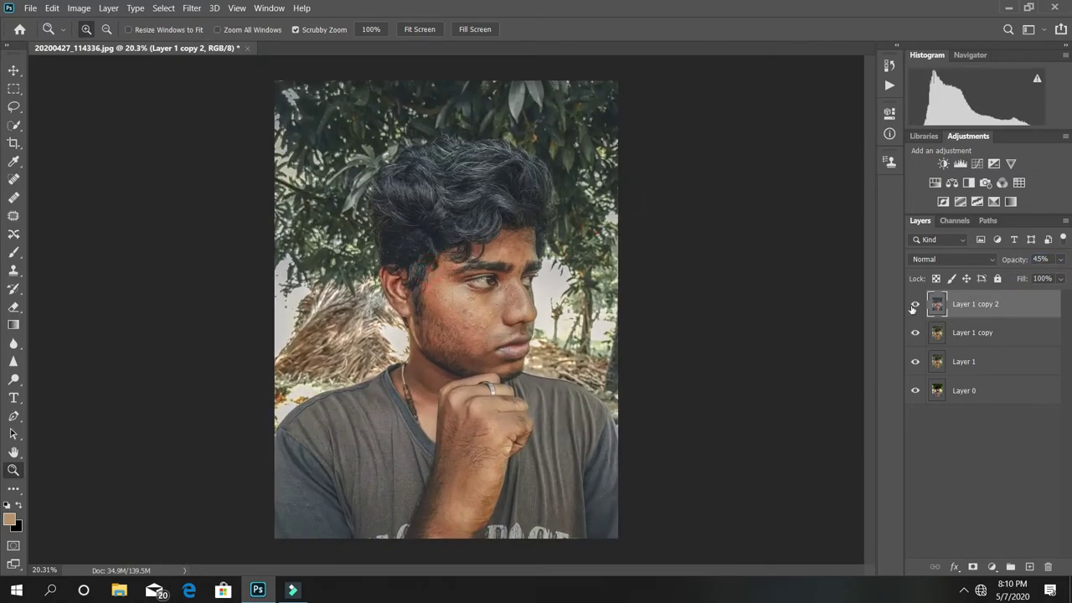
click(915, 304)
- Merge Layer 1 copy into Layer 1 copy 2 and duplicate the merged layer
ctrl+click(1019, 335)
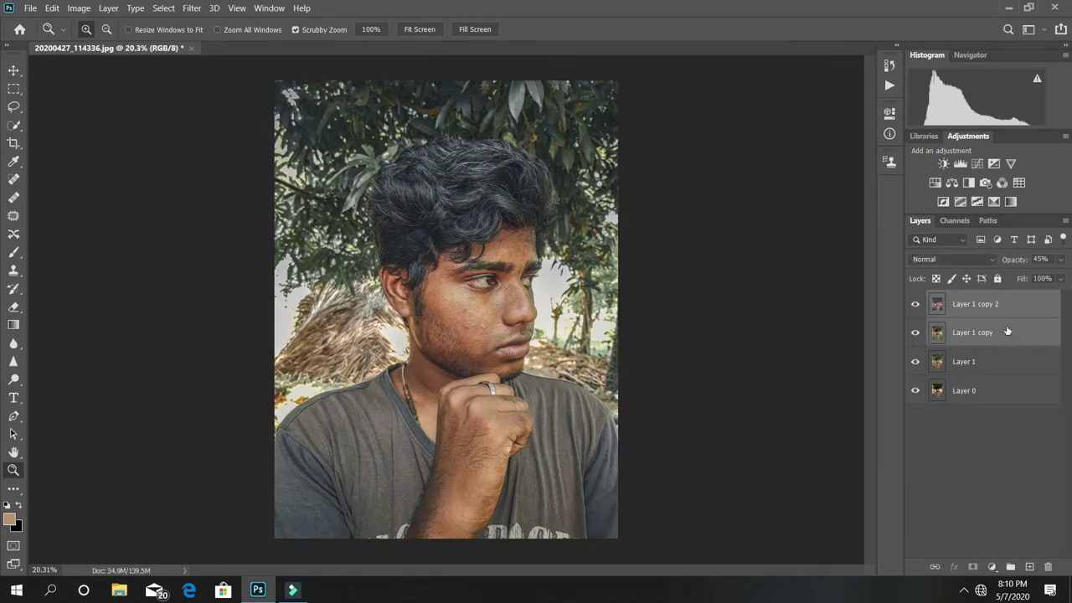
right_click(1013, 335)
click(871, 401)
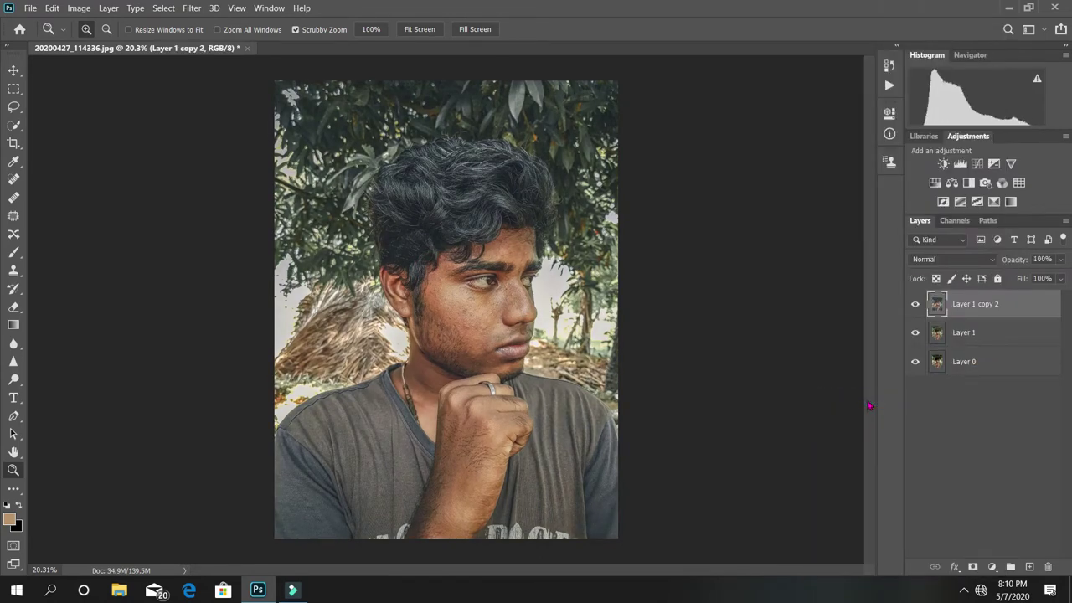
key(ctrl+j)
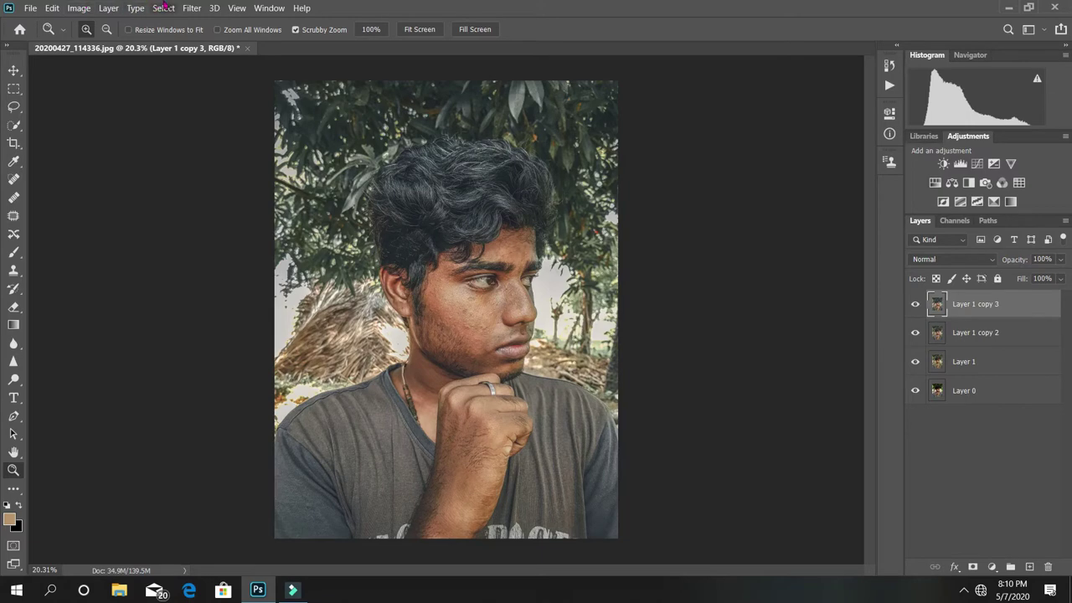
- Apply the 'chocolate' Camera Raw preset to the new copy
click(192, 7)
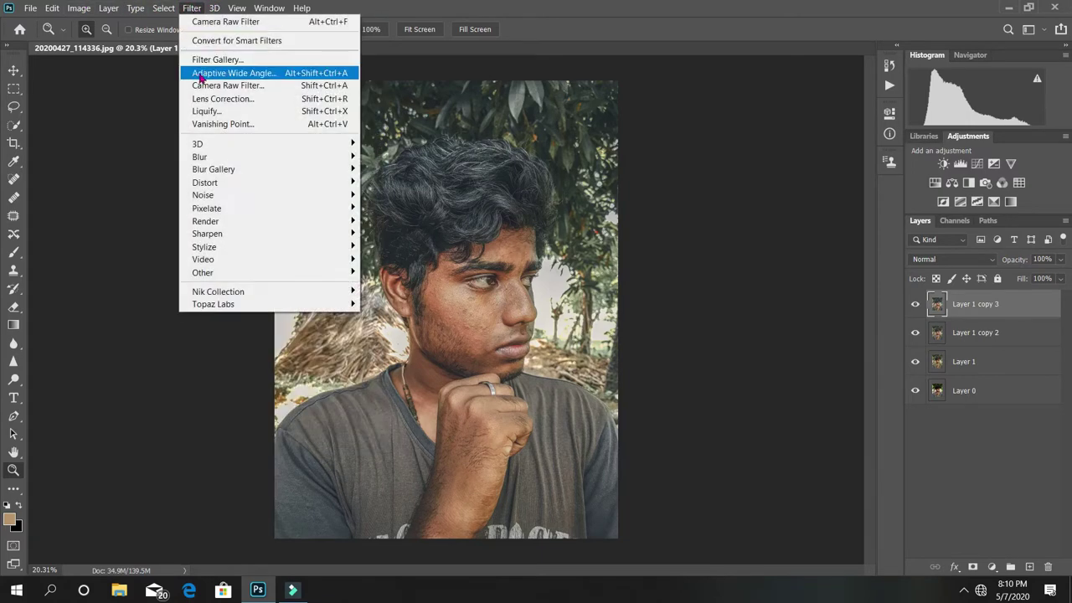
click(205, 84)
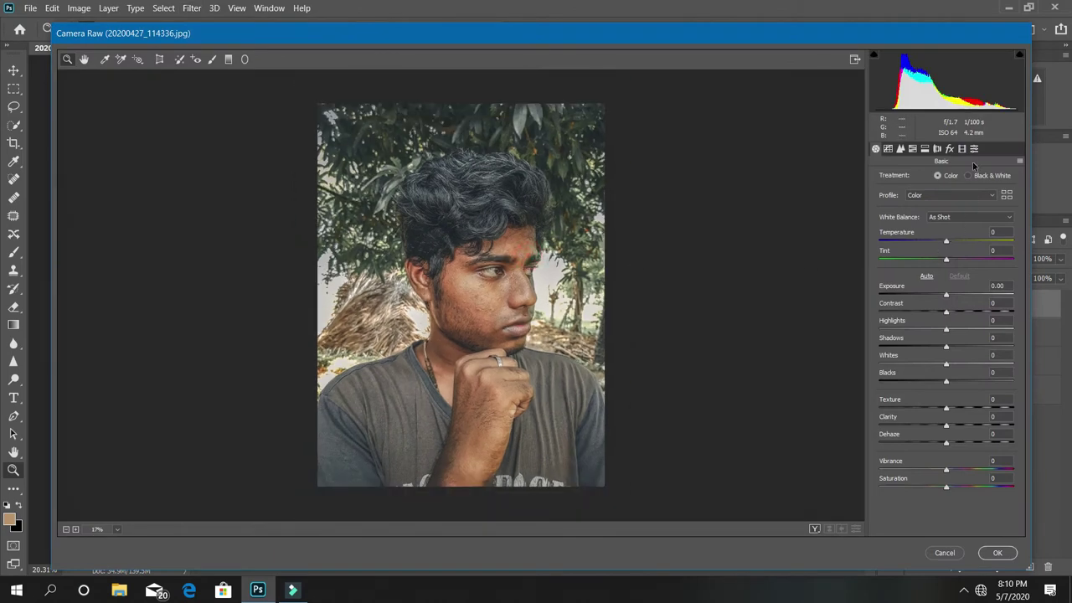
click(974, 151)
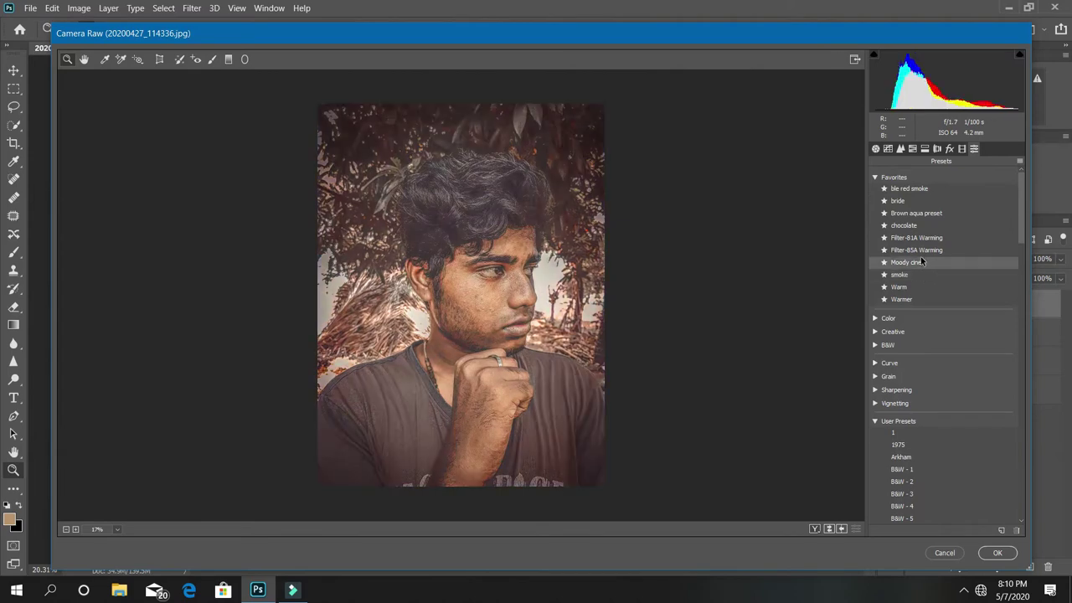
click(922, 226)
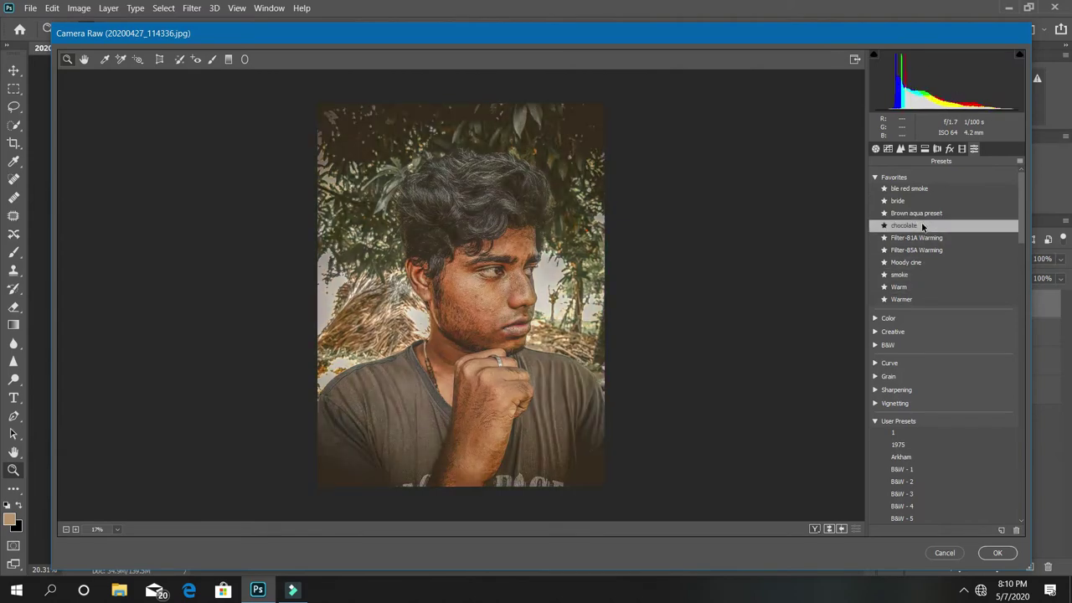
click(997, 551)
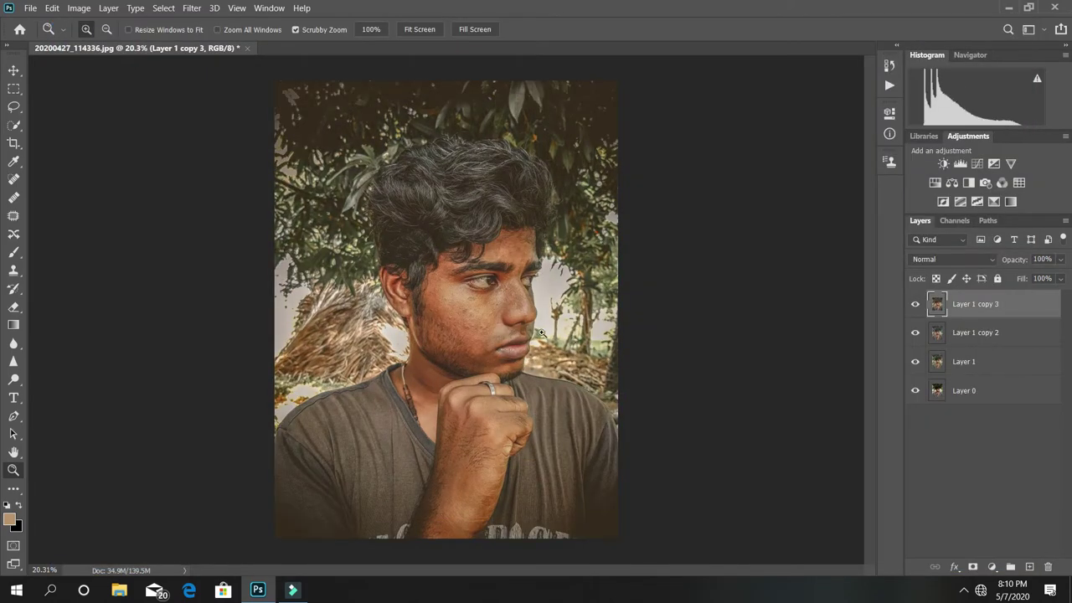
- Set the chocolate-graded layer's opacity to 45% and toggle it to compare
drag(545, 317, 533, 308)
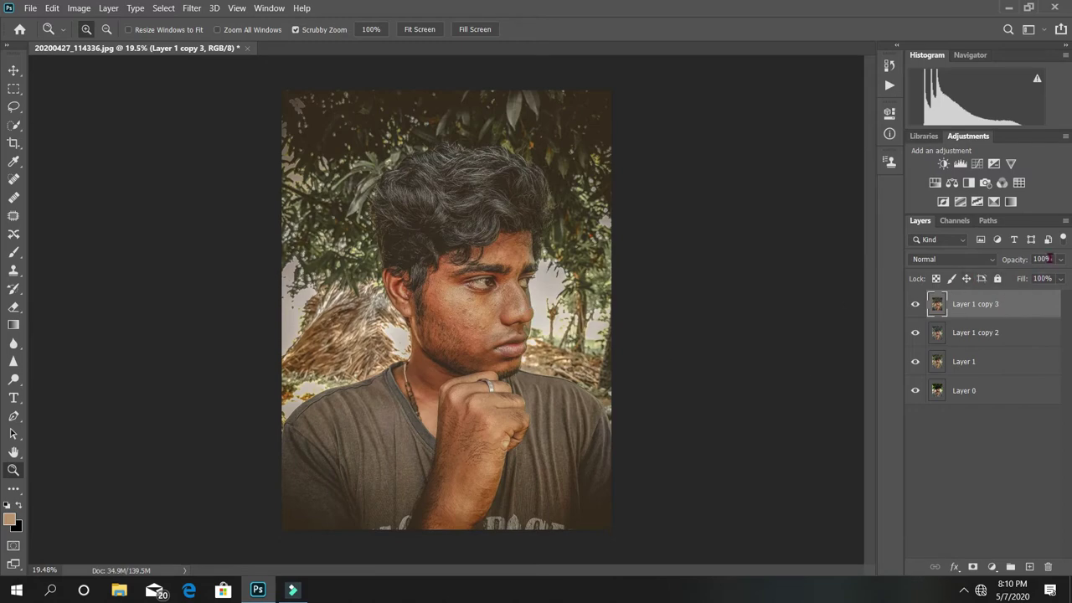
click(1062, 261)
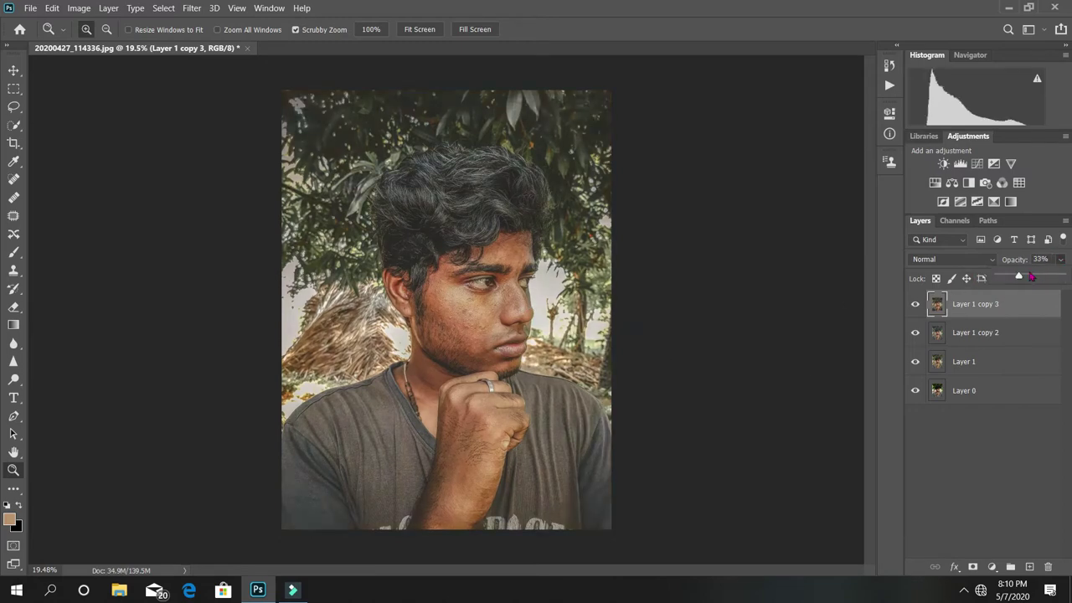
click(1047, 261)
text(45)
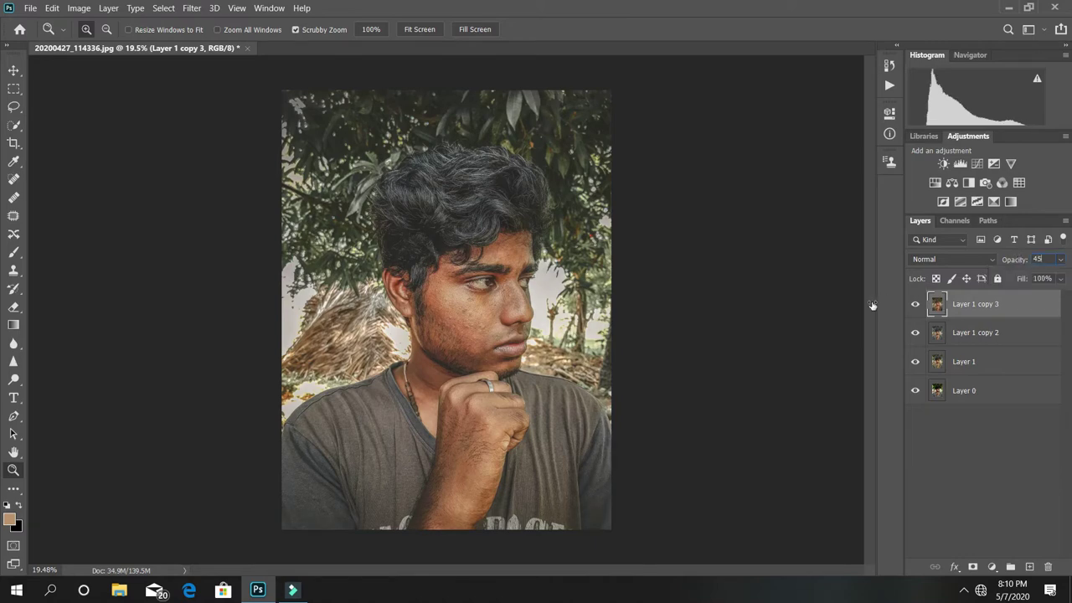
click(923, 305)
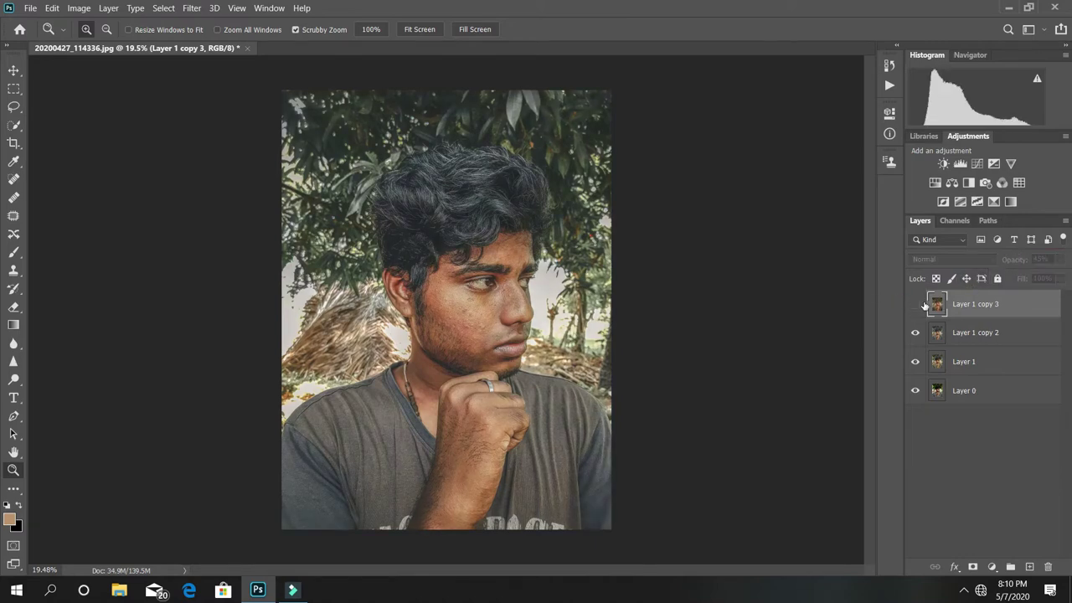
click(923, 305)
click(923, 304)
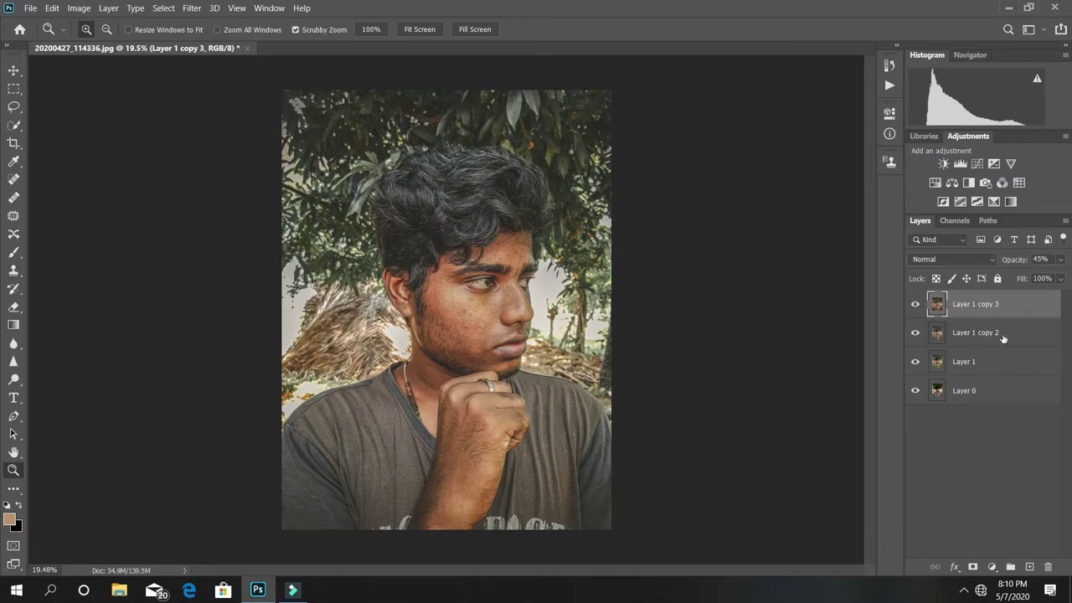
- Merge the two graded layers into Layer 1 copy 3 and compare it on and off
ctrl+click(1000, 335)
right_click(1001, 359)
click(881, 401)
click(915, 332)
click(915, 304)
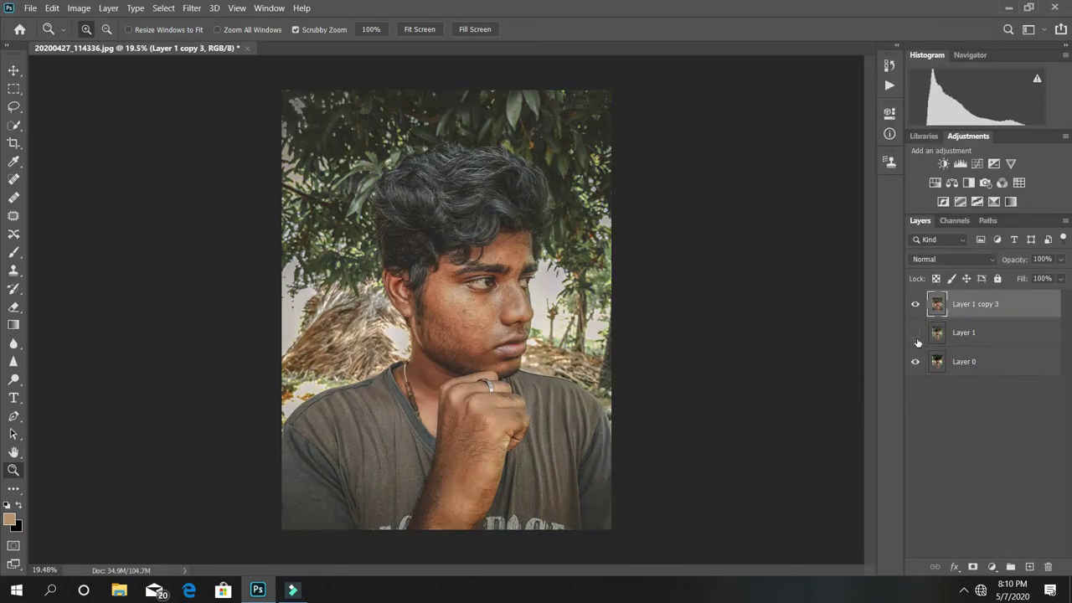
click(914, 305)
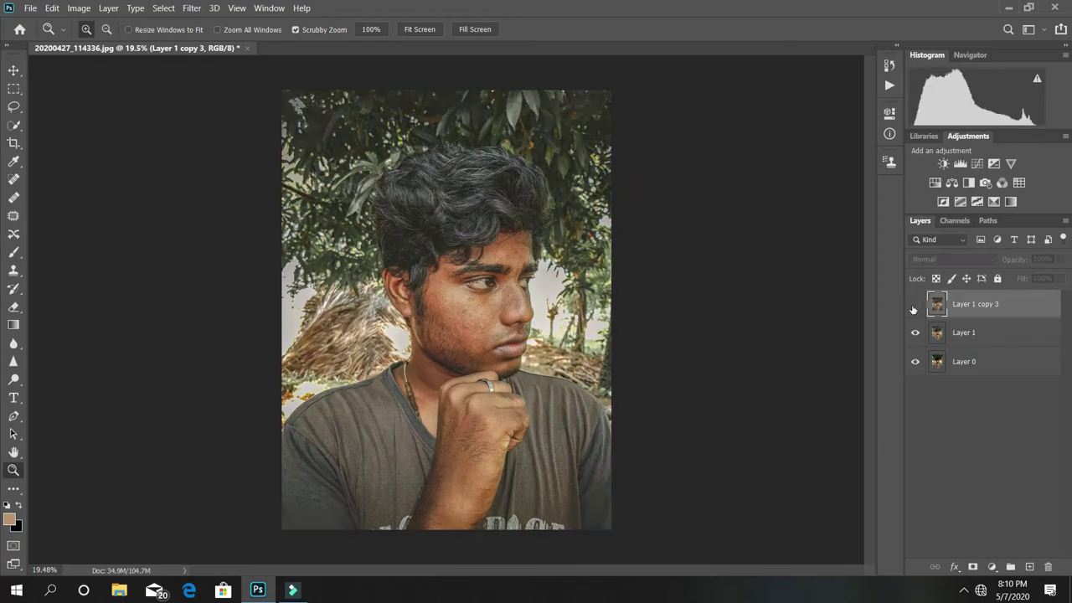
click(915, 305)
- Zoom in on the nose and cheek and add an empty Layer 2 at the top
scroll(586, 276, up, 1)
scroll(595, 268, up, 1)
scroll(585, 357, up, 1)
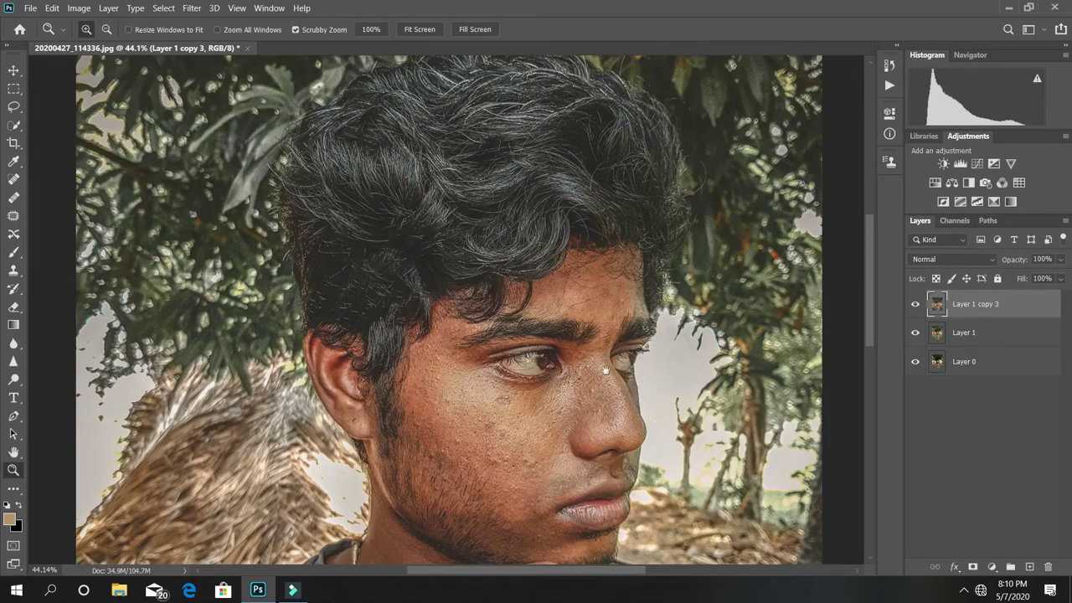
scroll(641, 383, up, 1)
scroll(645, 393, up, 1)
scroll(586, 352, up, 1)
scroll(586, 343, down, 3)
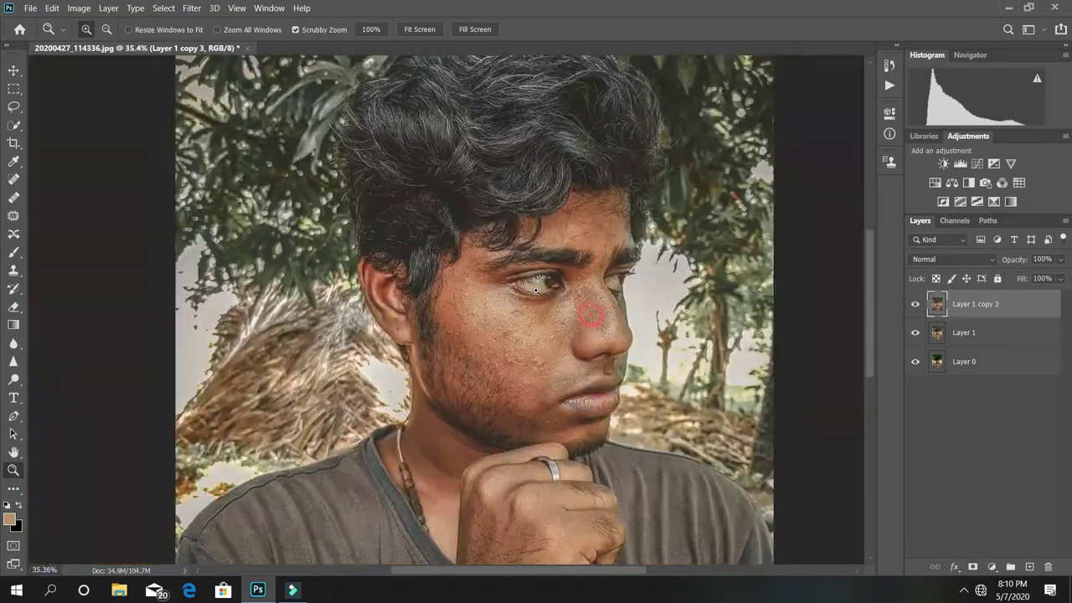
scroll(592, 318, up, 2)
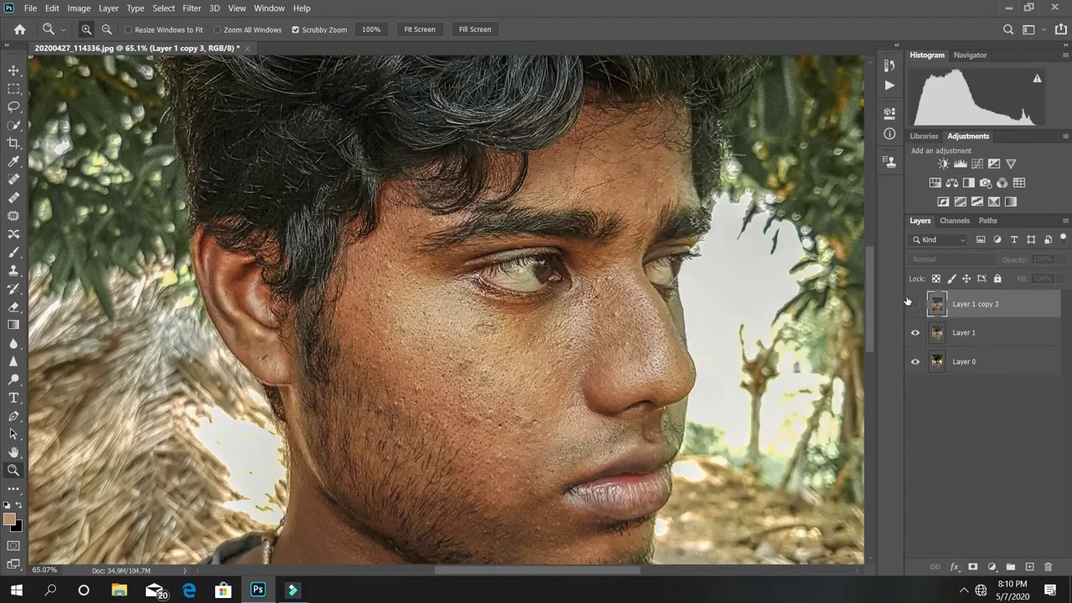
scroll(611, 316, down, 4)
scroll(467, 343, up, 1)
scroll(469, 343, up, 2)
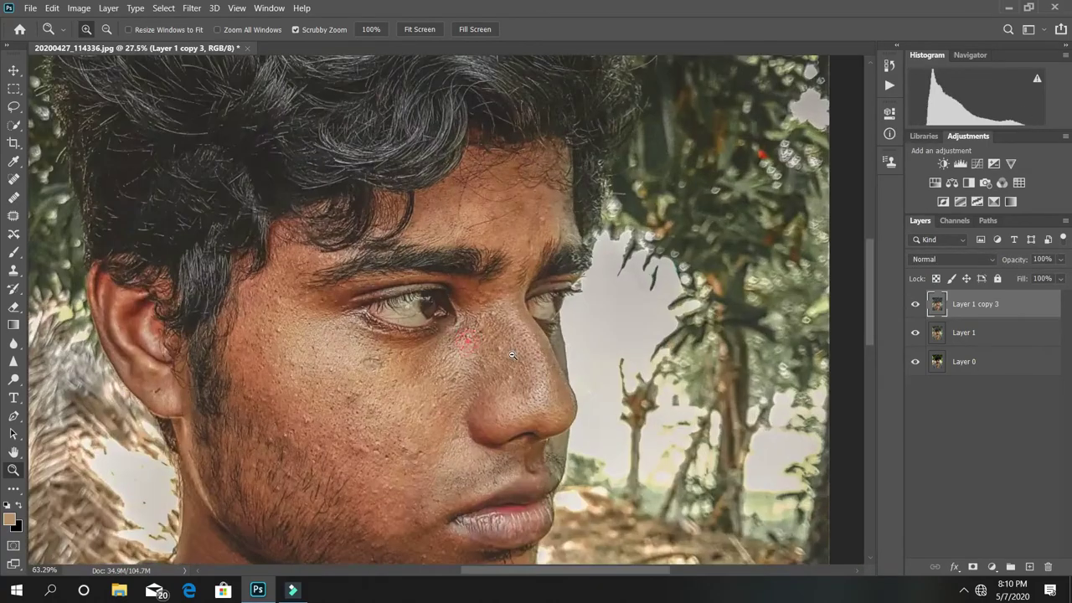
scroll(490, 345, down, 2)
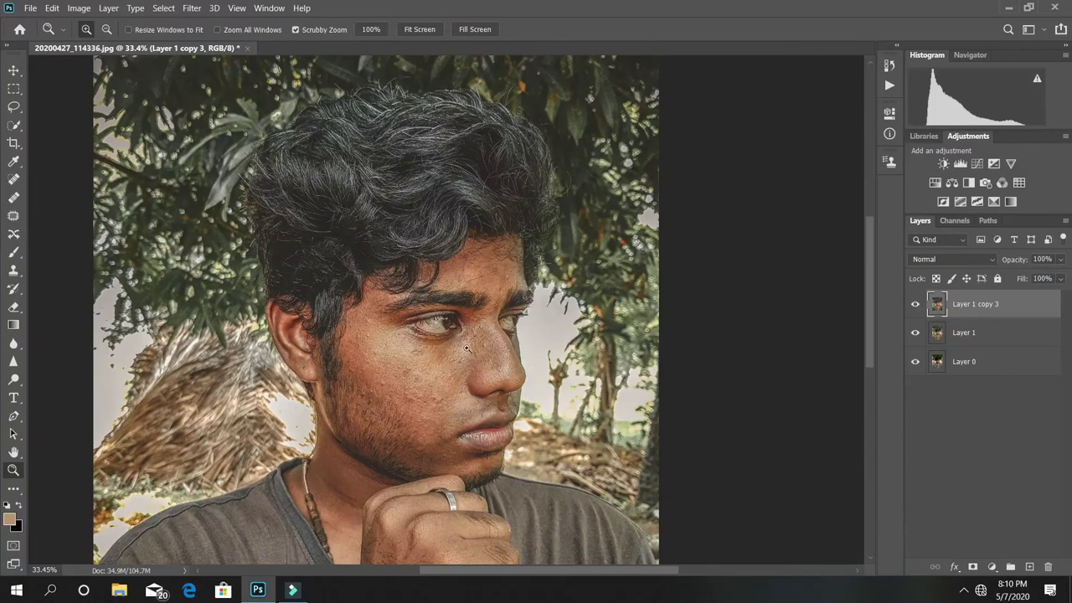
drag(466, 344, 530, 357)
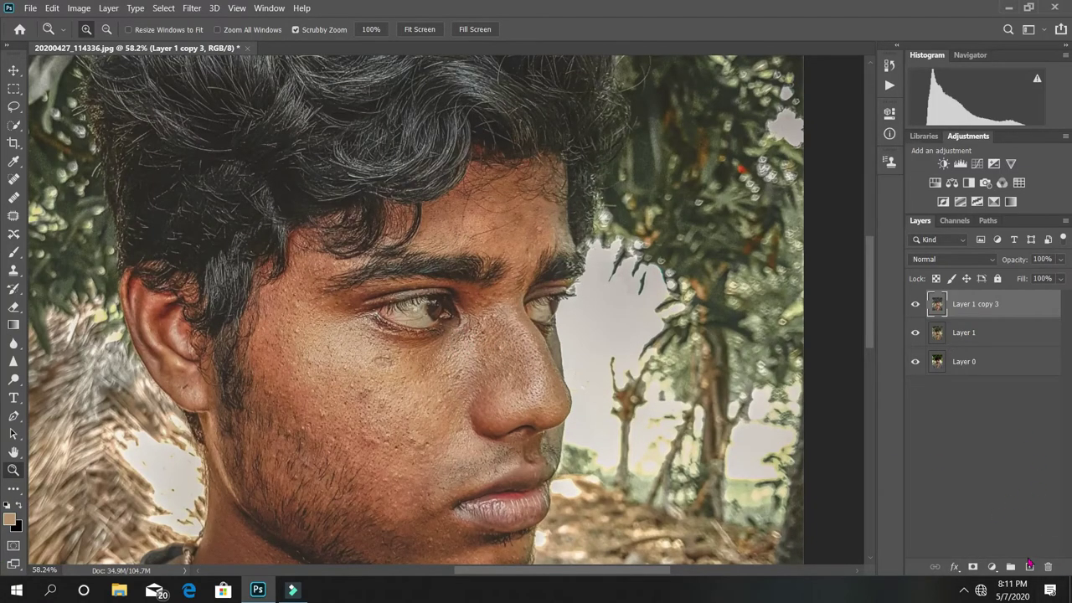
click(1030, 567)
drag(390, 425, 422, 410)
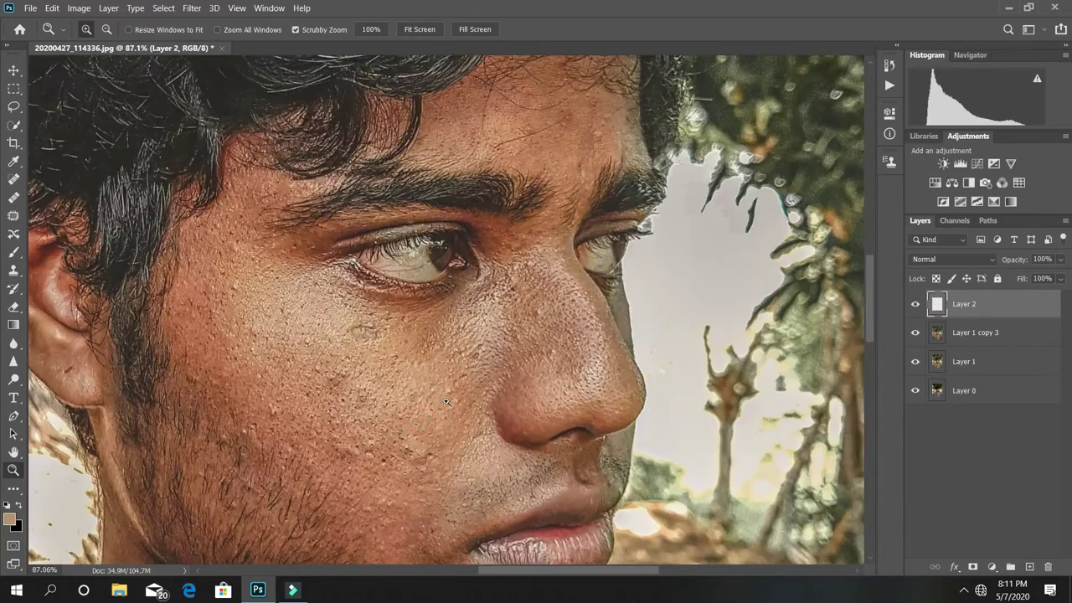
- Sample the cheek's skin colour and set the brush size to about 143
key(i)
click(445, 368)
key(b)
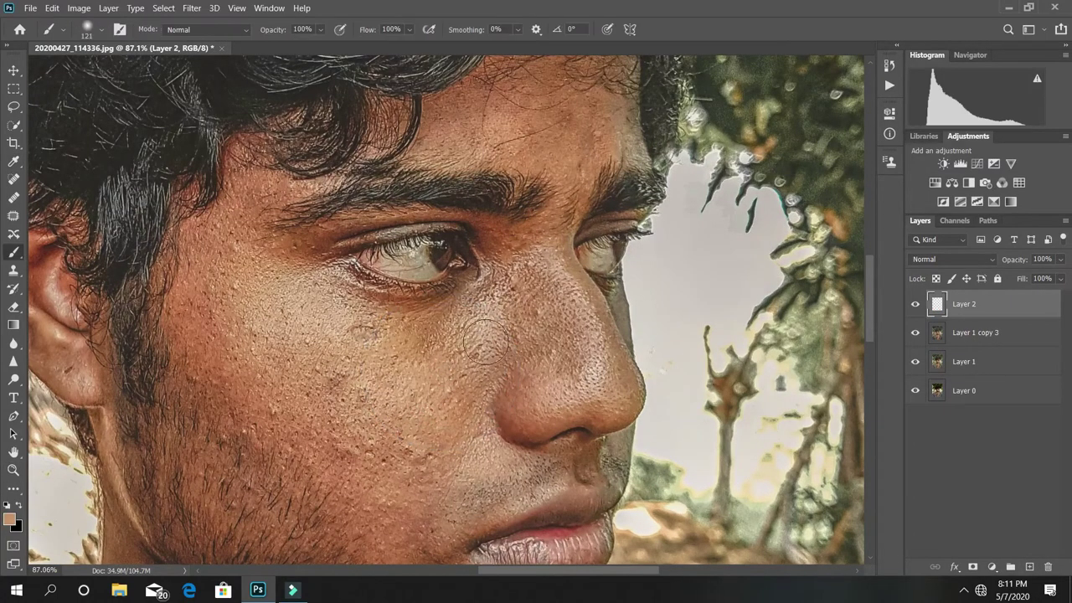
mouse_move(514, 326)
mouse_down()
mouse_move(536, 324)
mouse_move(410, 365)
mouse_move(366, 358)
mouse_up()
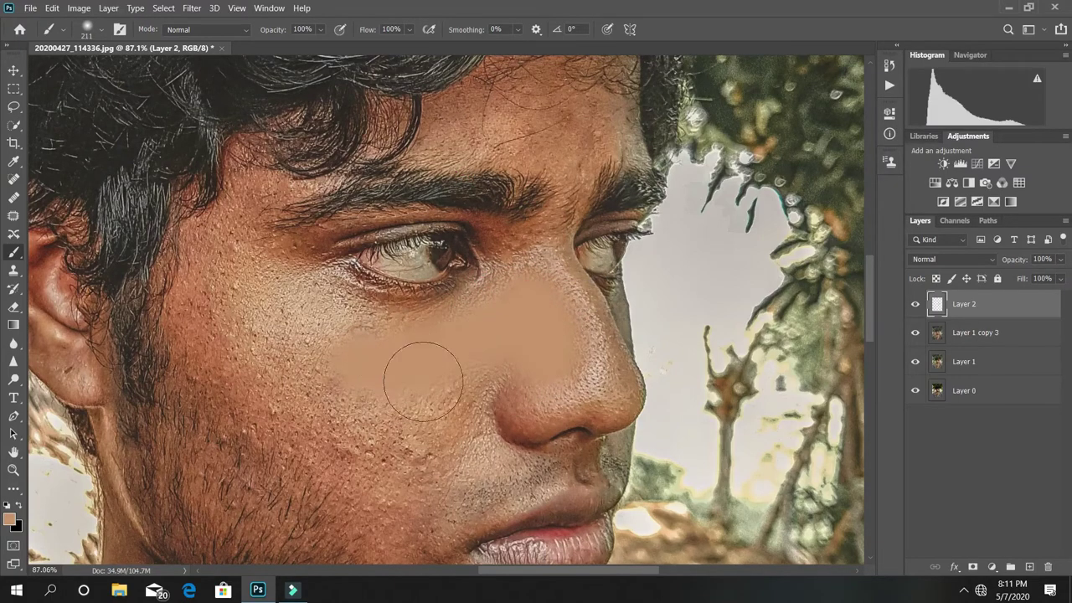
drag(545, 306, 536, 293)
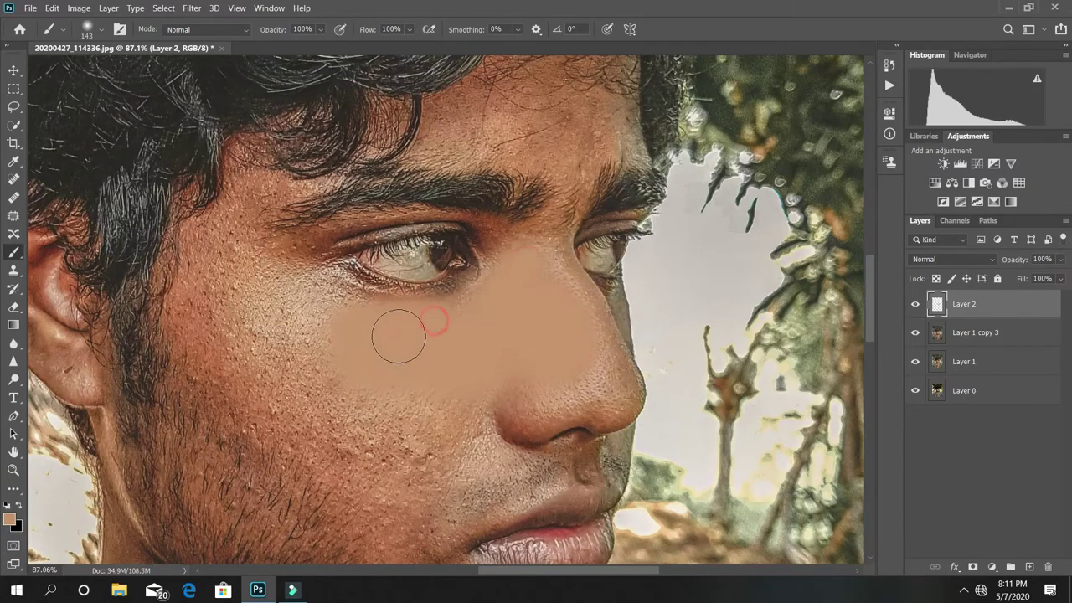
- Paint the sampled skin tone over the nose side and lower cheek
drag(395, 335, 468, 373)
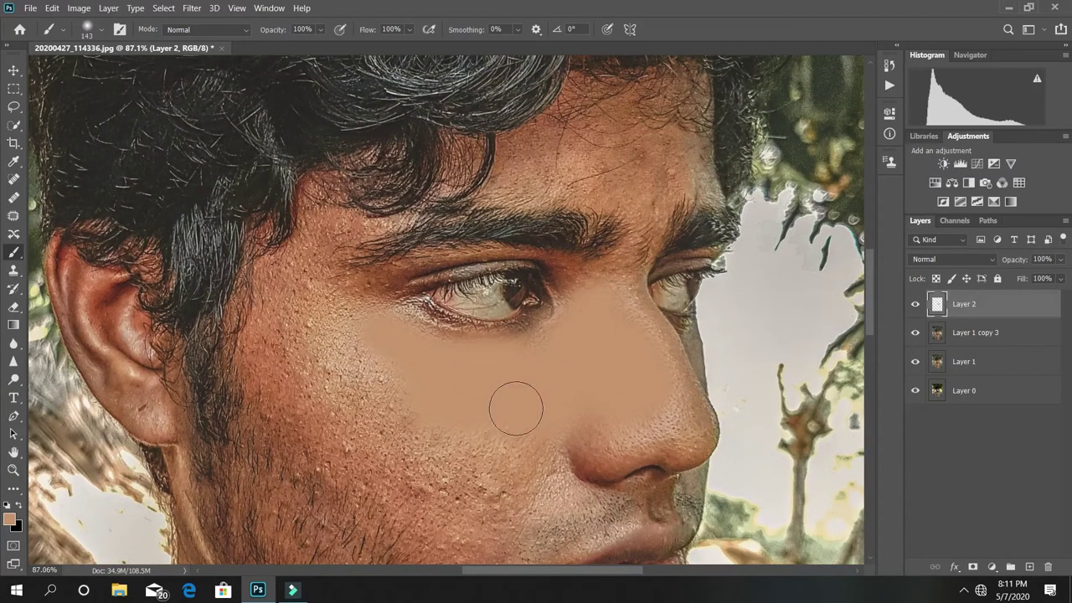
key(z)
mouse_move(514, 407)
mouse_down()
mouse_move(517, 356)
mouse_move(581, 398)
mouse_up()
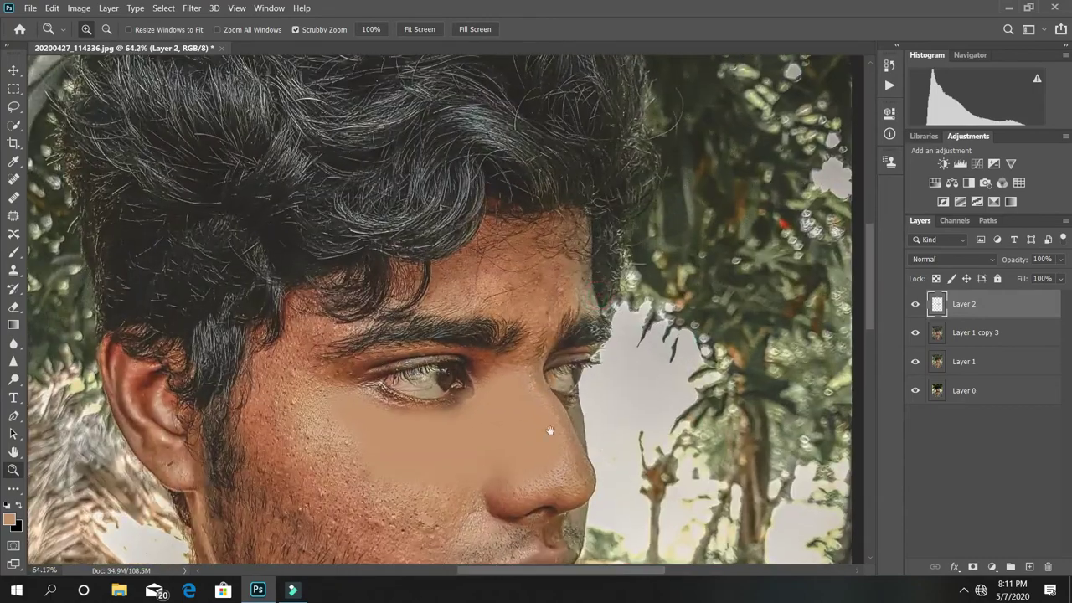
key(b)
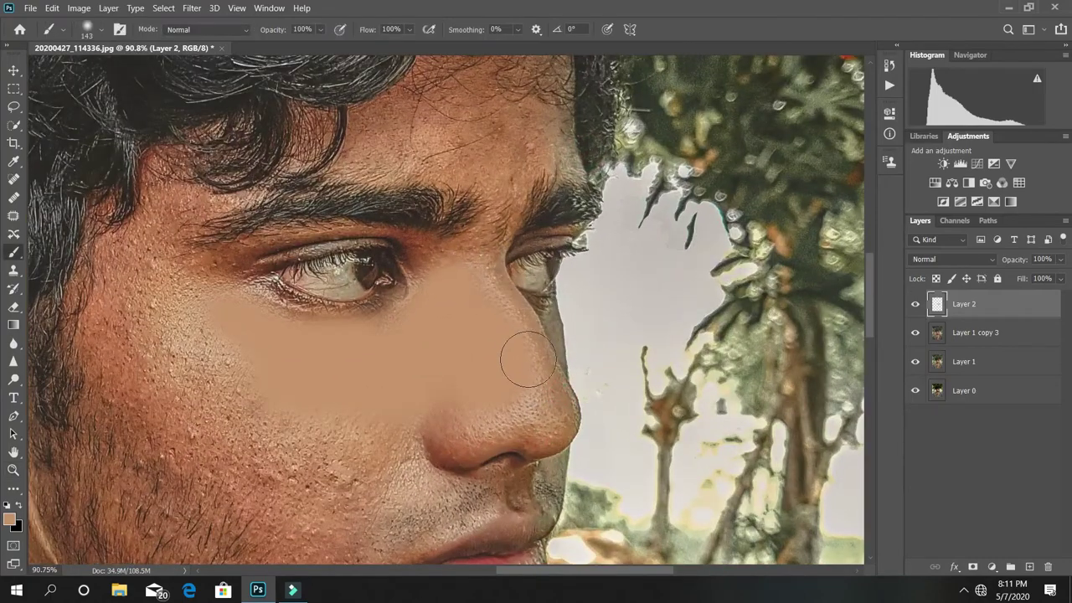
mouse_move(521, 343)
mouse_down()
mouse_move(509, 407)
mouse_move(455, 438)
mouse_move(372, 398)
mouse_up()
key(z)
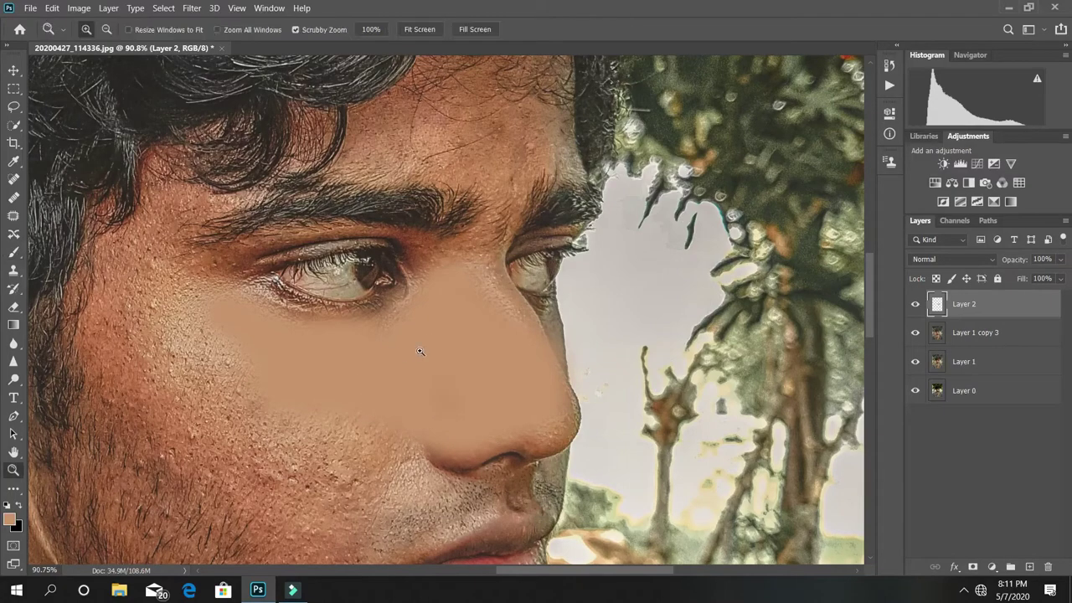
drag(419, 354, 490, 363)
- Switch Layer 2 to Soft Light blend mode and lower its opacity to 20%
click(939, 262)
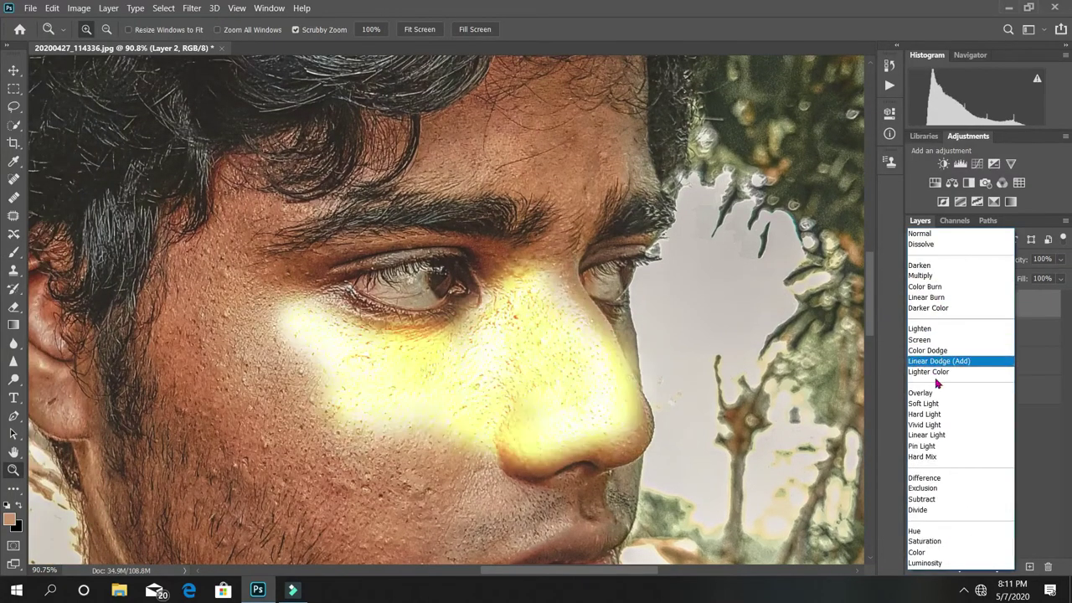
click(929, 404)
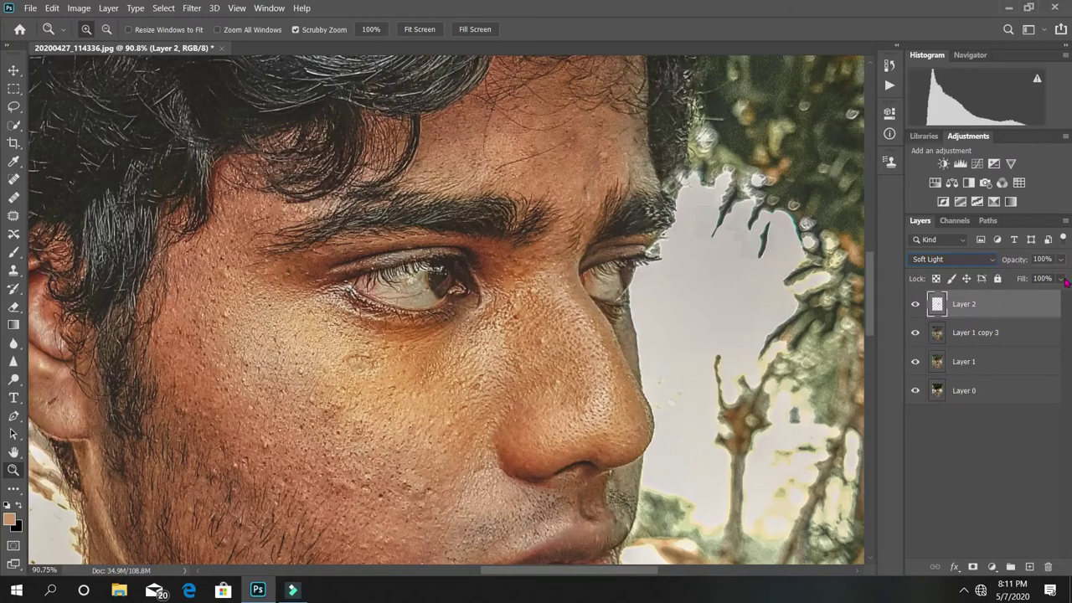
mouse_move(1061, 260)
mouse_down()
mouse_move(1047, 285)
mouse_move(1018, 284)
mouse_up()
alt+click(452, 322)
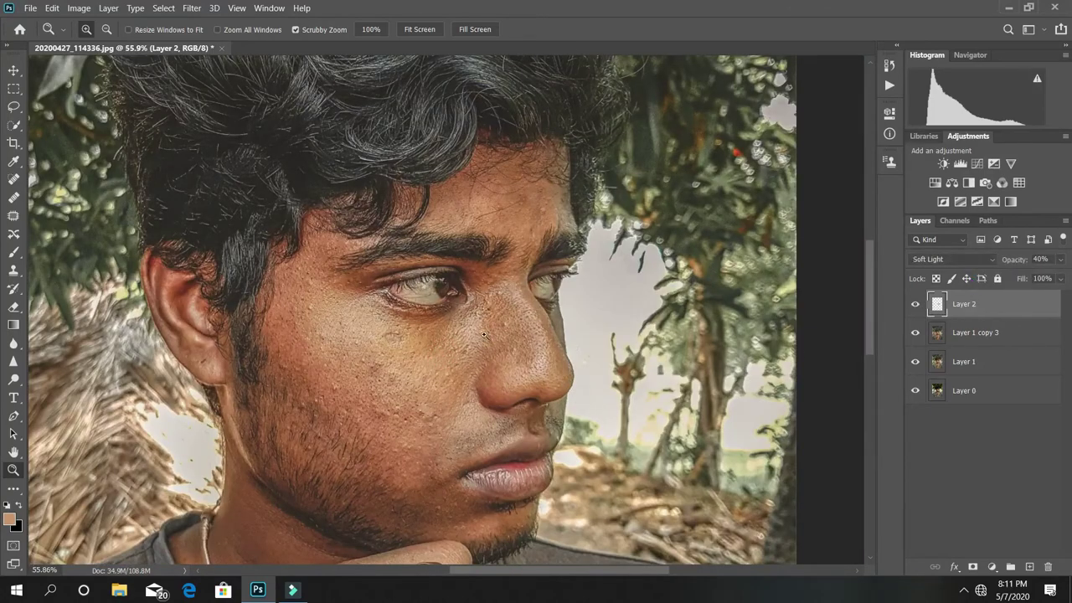
click(450, 308)
click(1040, 258)
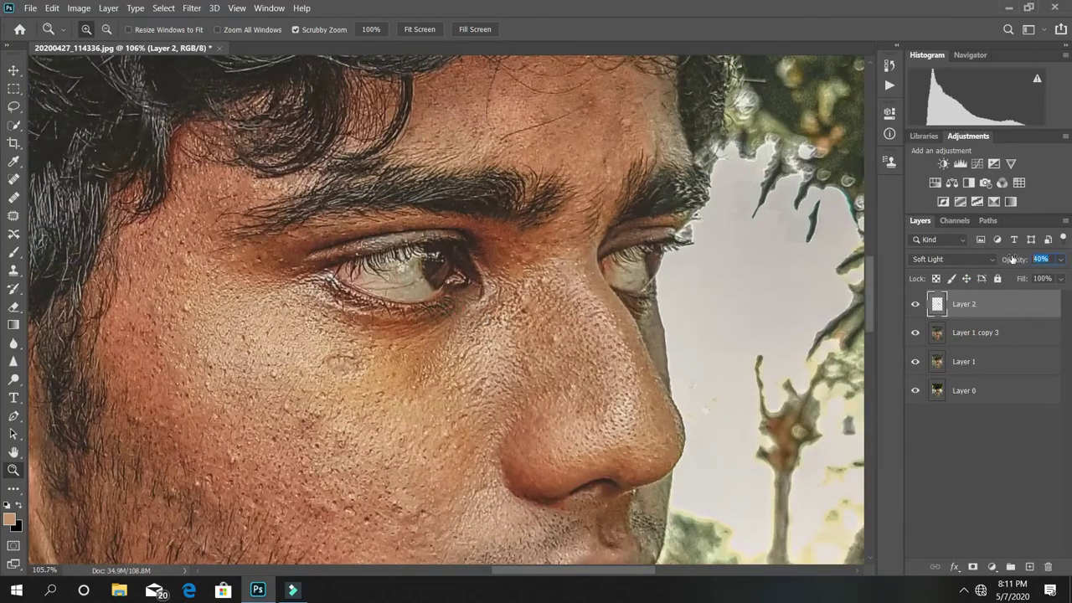
text(20)
drag(762, 316, 521, 289)
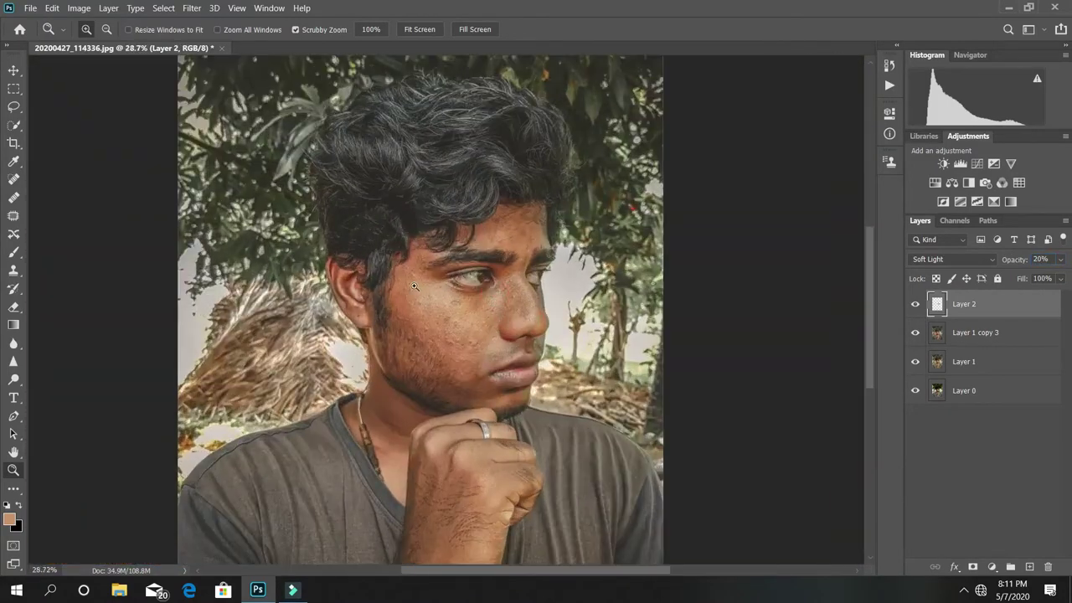
mouse_move(414, 286)
mouse_down()
mouse_move(593, 317)
mouse_move(619, 336)
mouse_up()
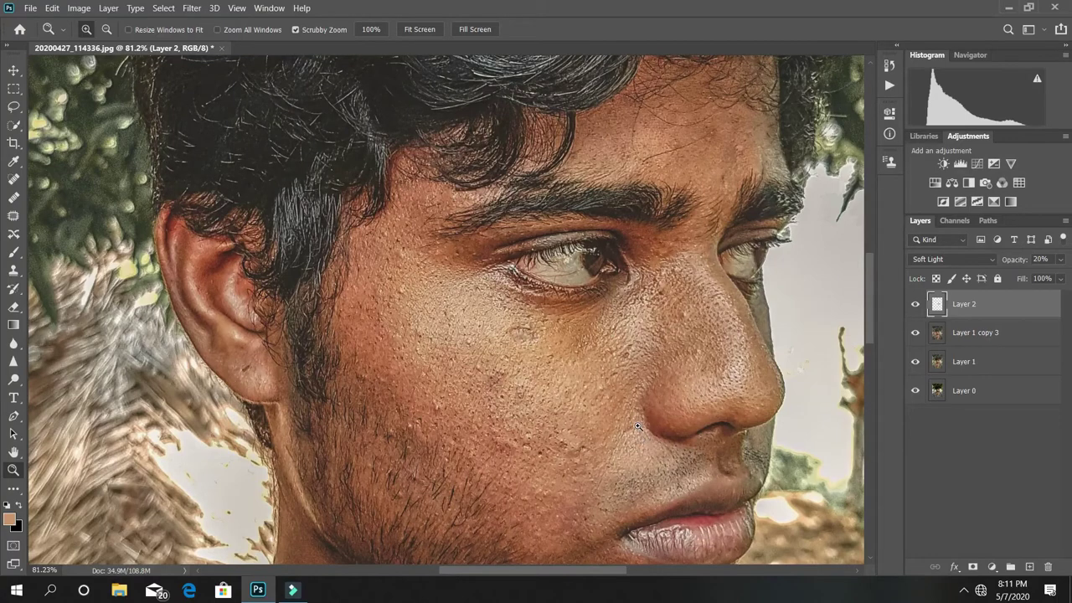
- Switch to the eraser and resize it from 365 to 223 px
key(e)
alt+right_click(453, 267)
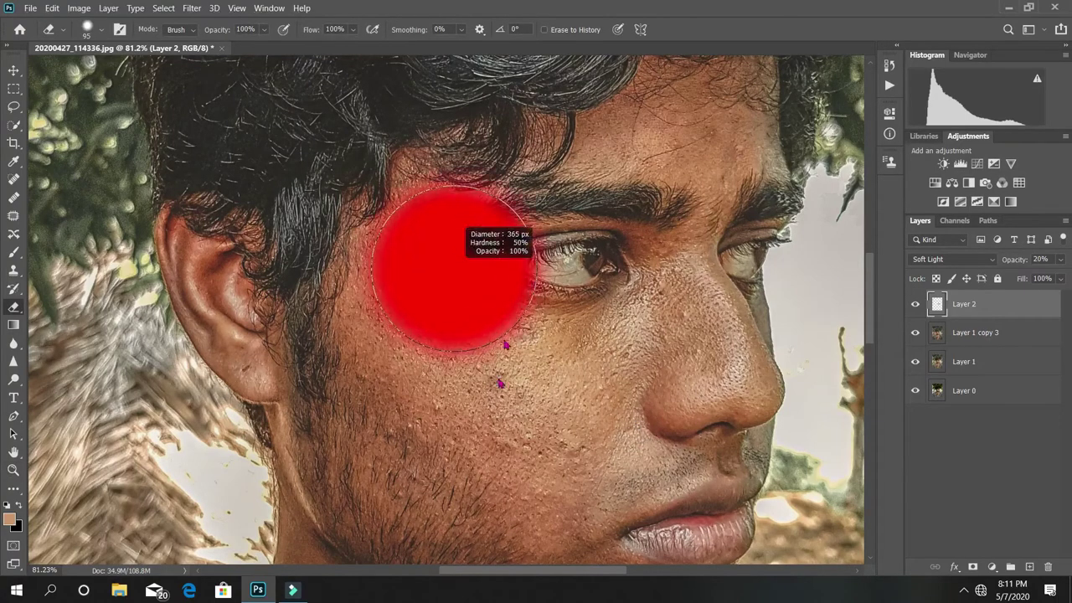
mouse_move(499, 383)
mouse_down()
mouse_move(496, 419)
mouse_move(484, 363)
mouse_move(514, 395)
mouse_move(527, 359)
mouse_move(548, 343)
mouse_up()
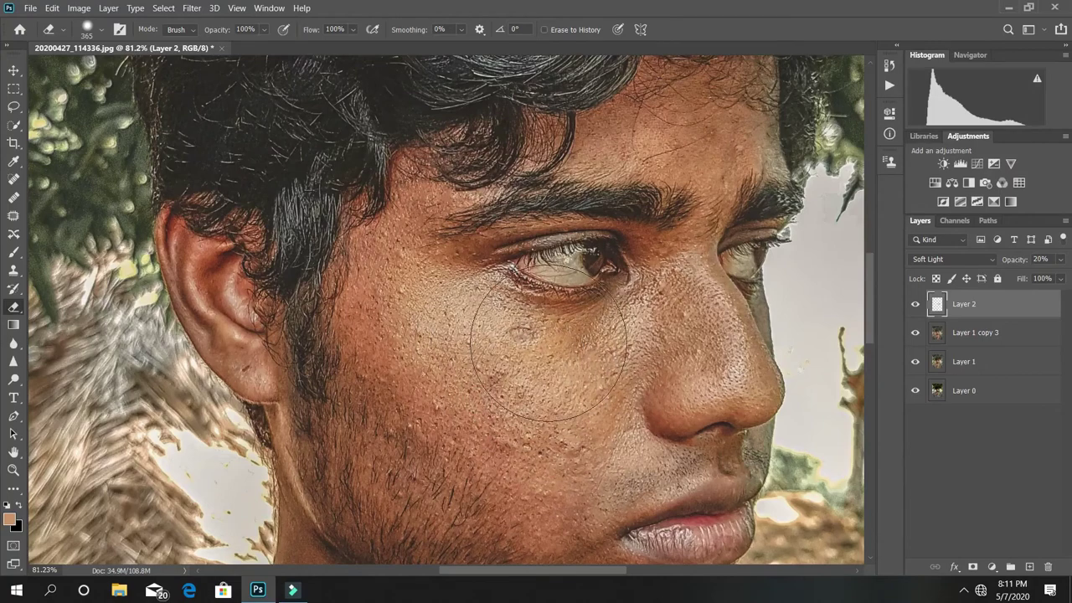
alt+right_click(502, 359)
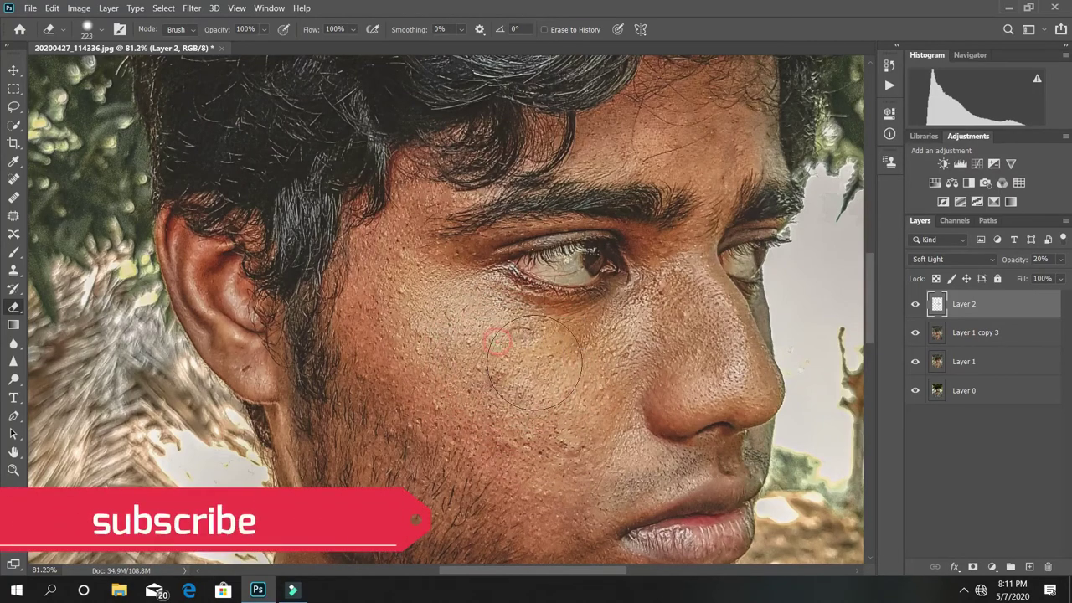
- Fit the whole photo in the window and toggle Layer 2 off and on to compare
key(z)
drag(544, 303, 489, 302)
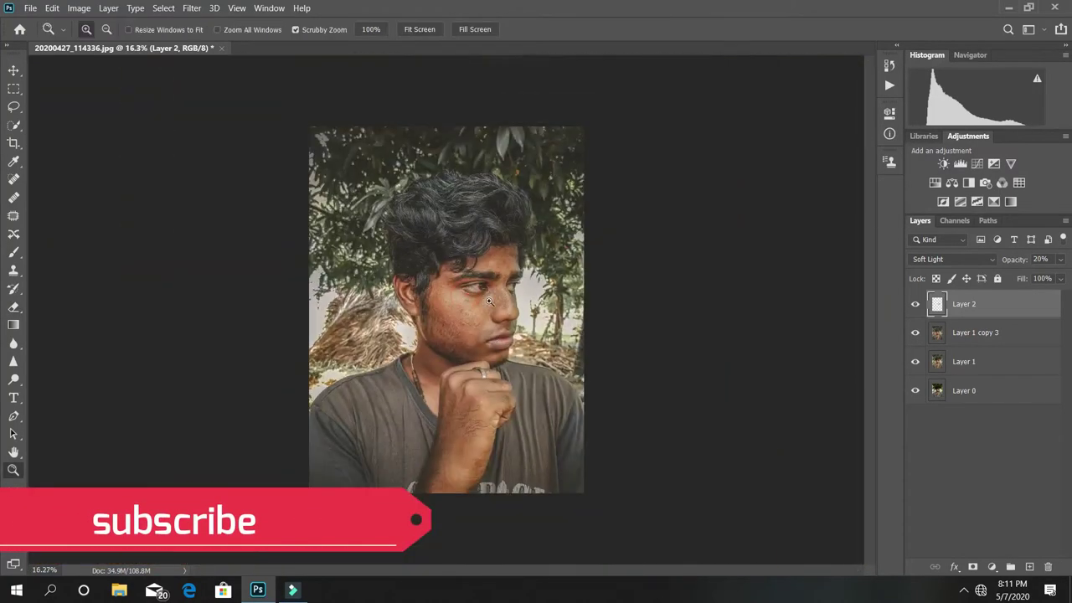
right_click(493, 219)
click(519, 226)
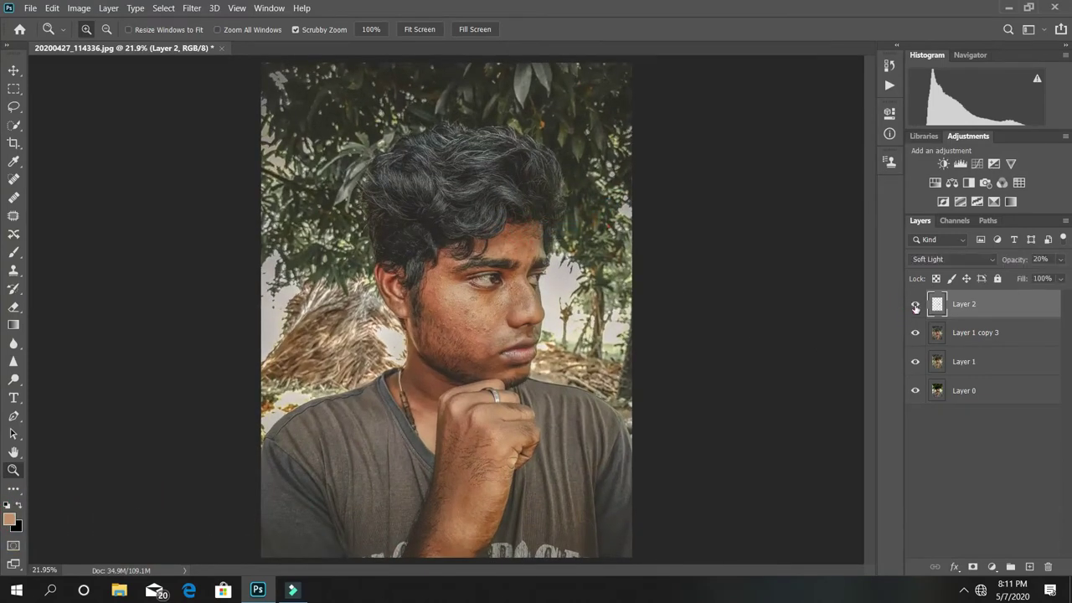
click(916, 306)
click(916, 307)
- Inspect the face up close, then add Layer 1 copy 3 to the layer selection
drag(616, 288, 663, 308)
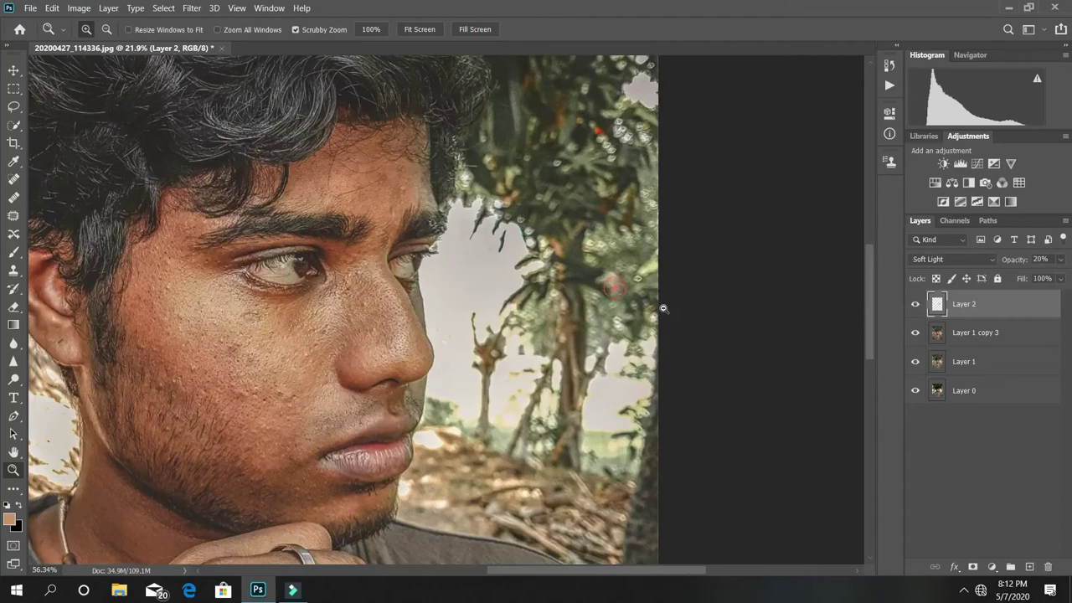
drag(358, 299, 705, 341)
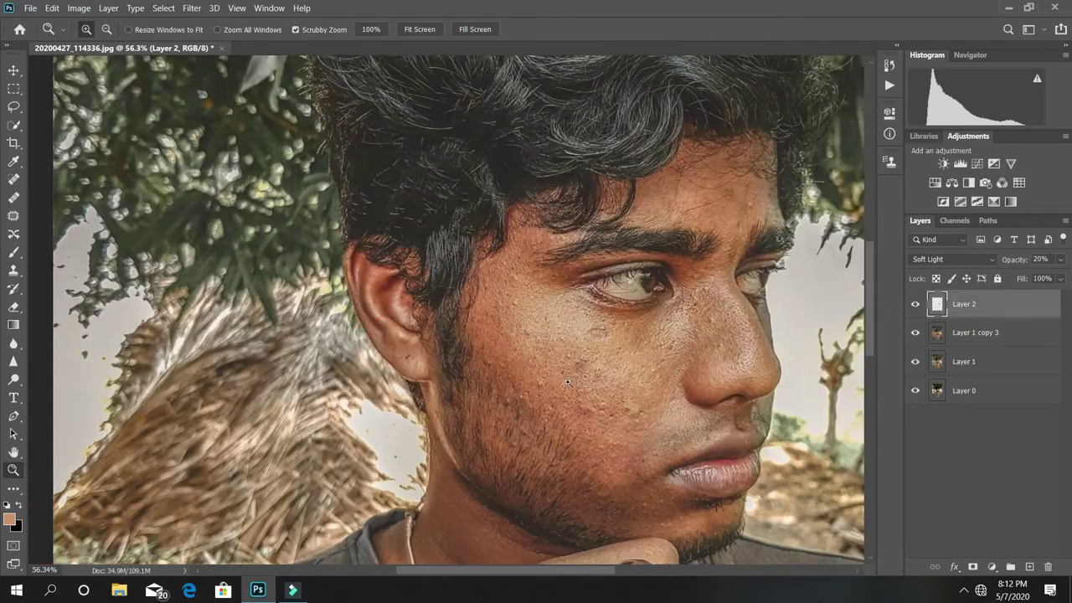
drag(567, 382, 624, 361)
drag(550, 314, 497, 314)
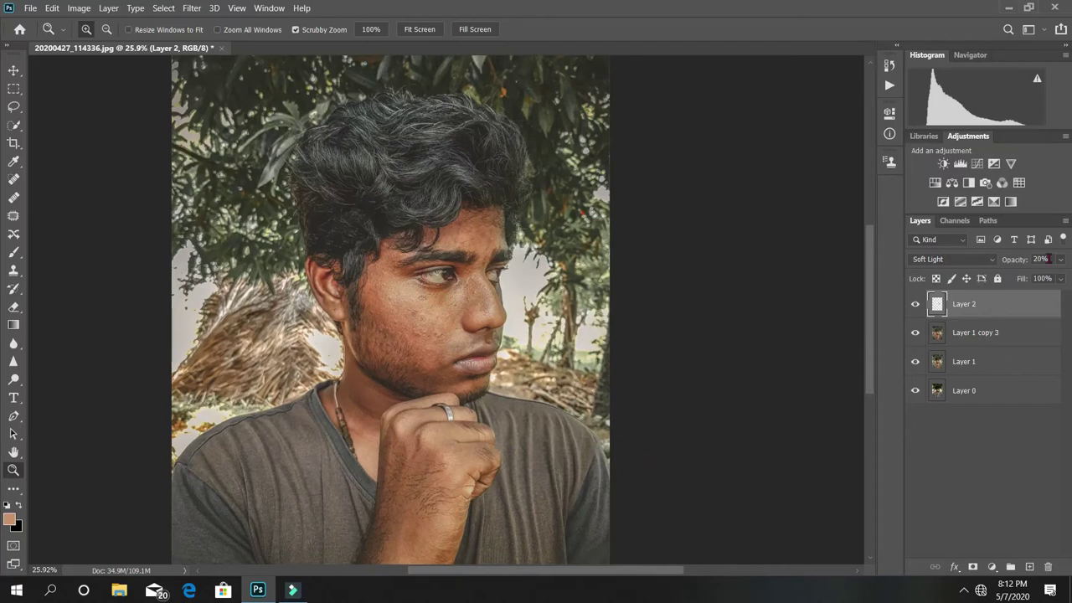
shift+click(1019, 330)
- Merge the two selected layers and open the Camera Raw filter on the result
right_click(996, 333)
click(854, 400)
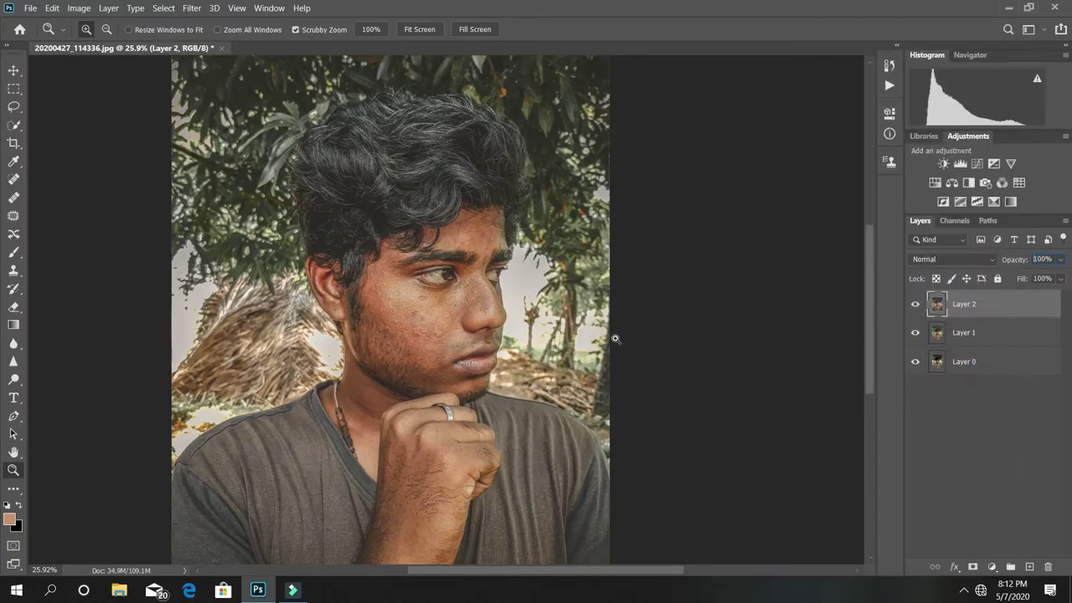
drag(542, 284, 444, 318)
click(108, 8)
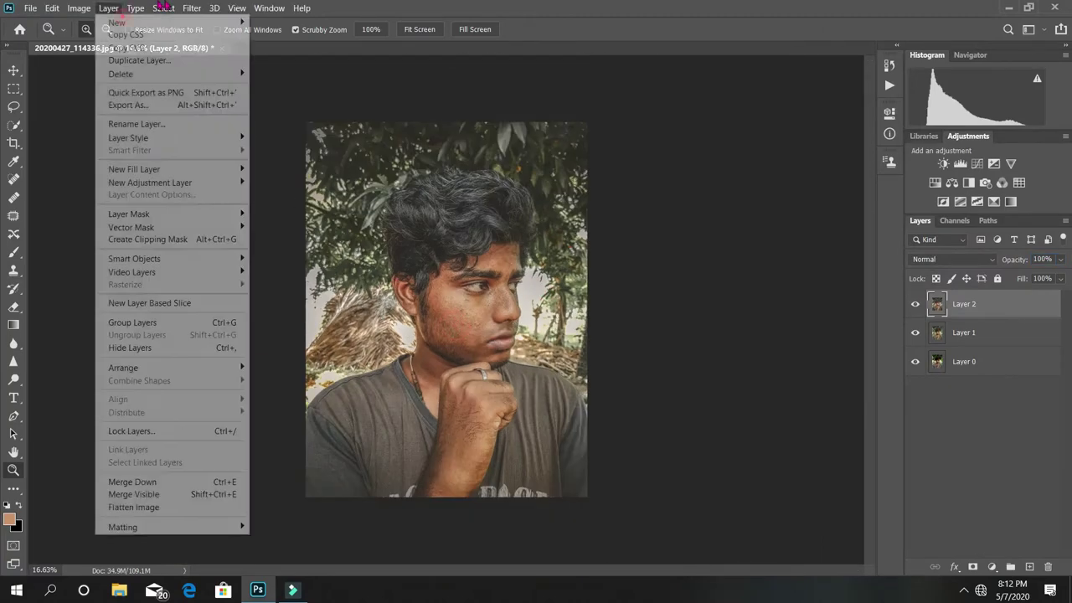
click(220, 85)
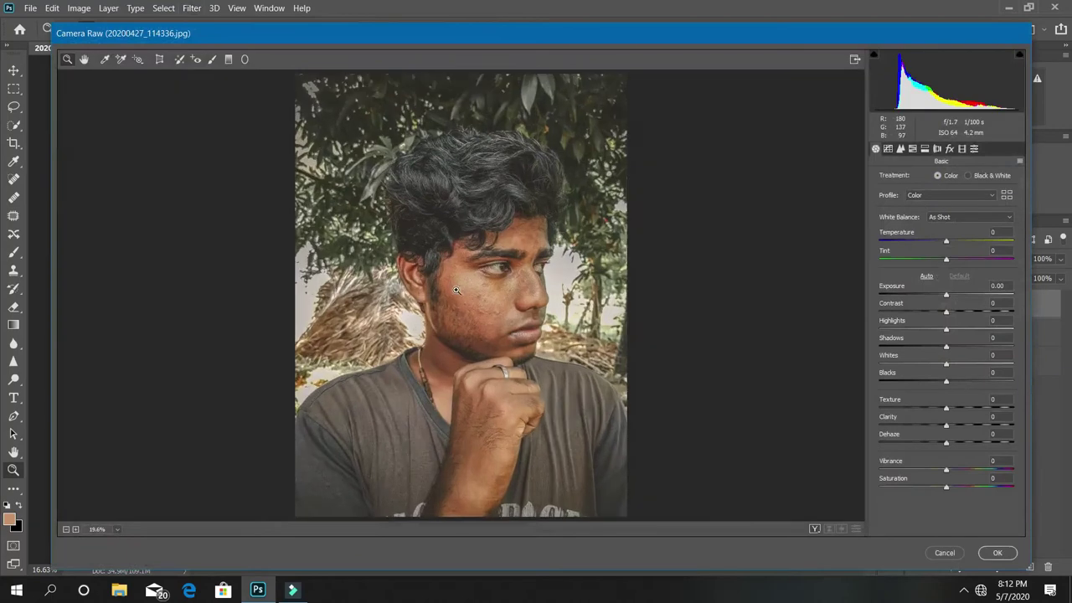
- In Split Toning, set highlights hue 41 / saturation 12 and shadows hue 120 / saturation 19
click(925, 150)
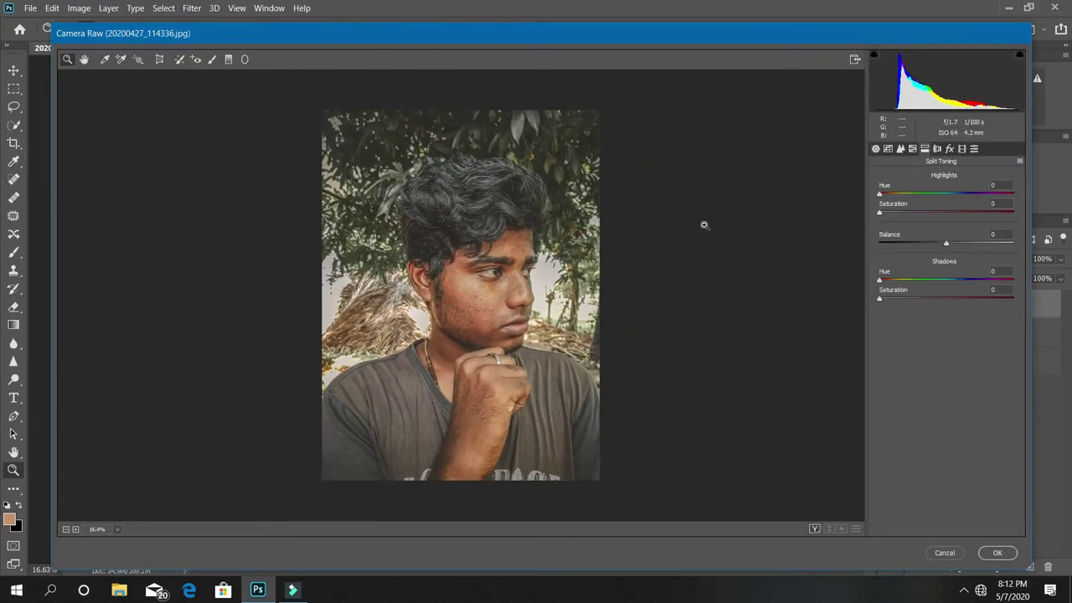
drag(899, 209, 919, 211)
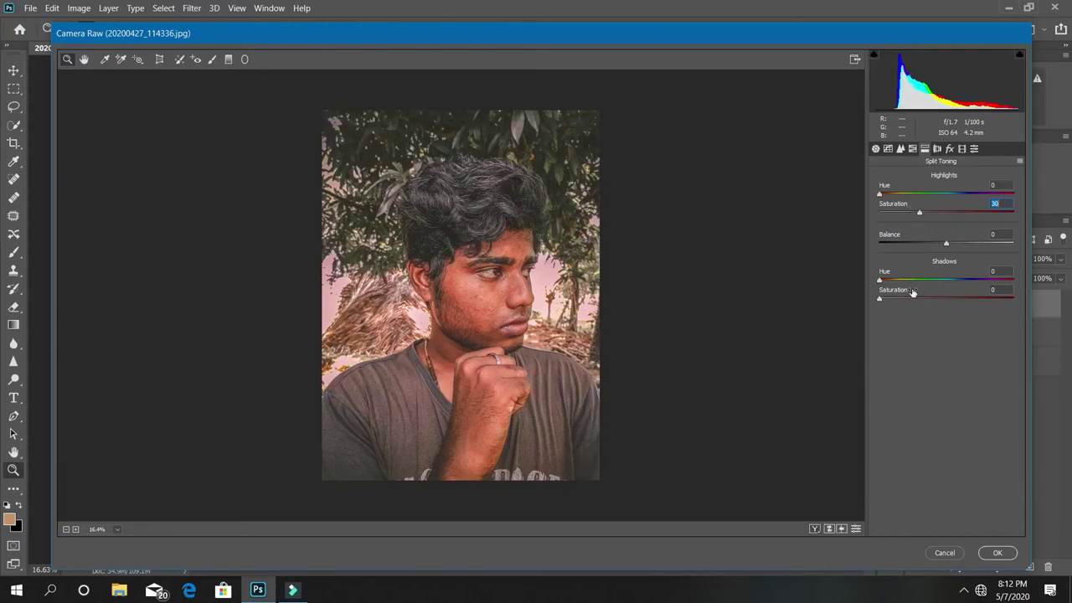
drag(898, 299, 904, 299)
key(ctrl+plus)
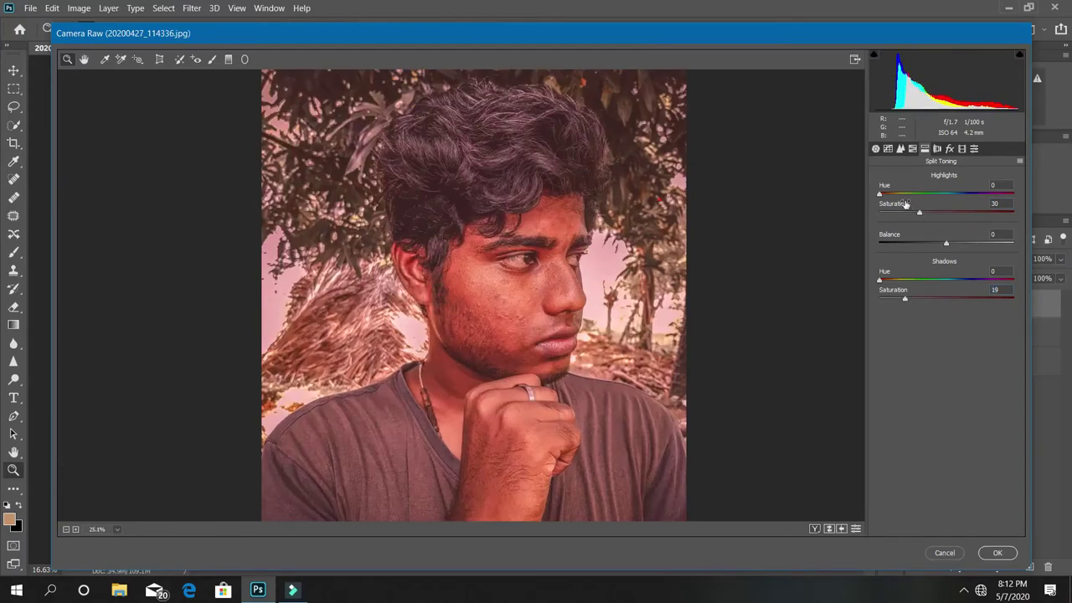
mouse_move(917, 216)
mouse_down()
mouse_move(905, 216)
mouse_move(899, 192)
mouse_move(1035, 208)
mouse_move(903, 194)
mouse_up()
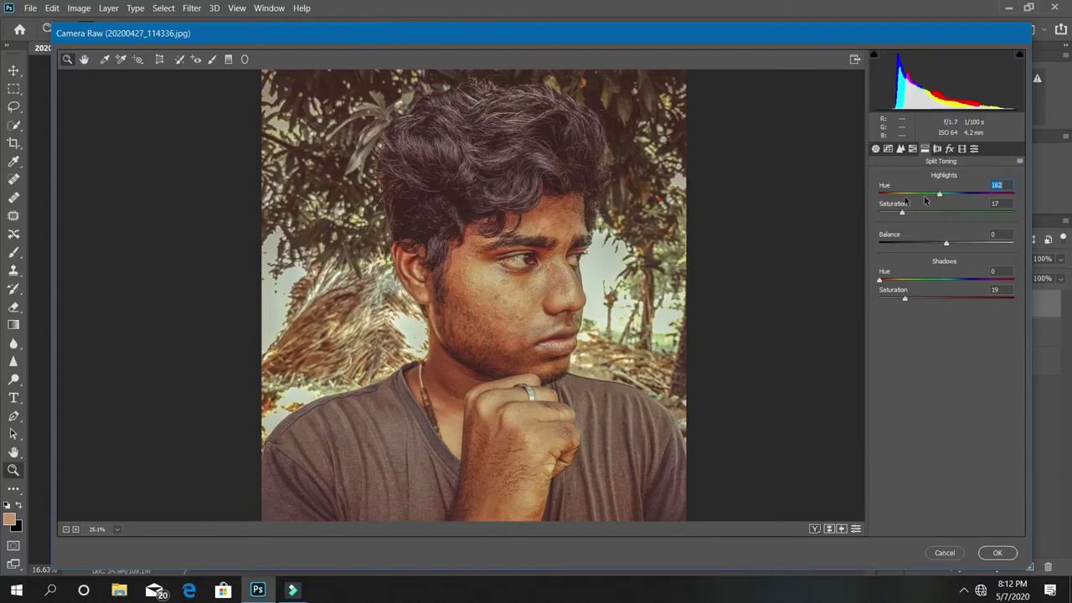
alt+click(376, 252)
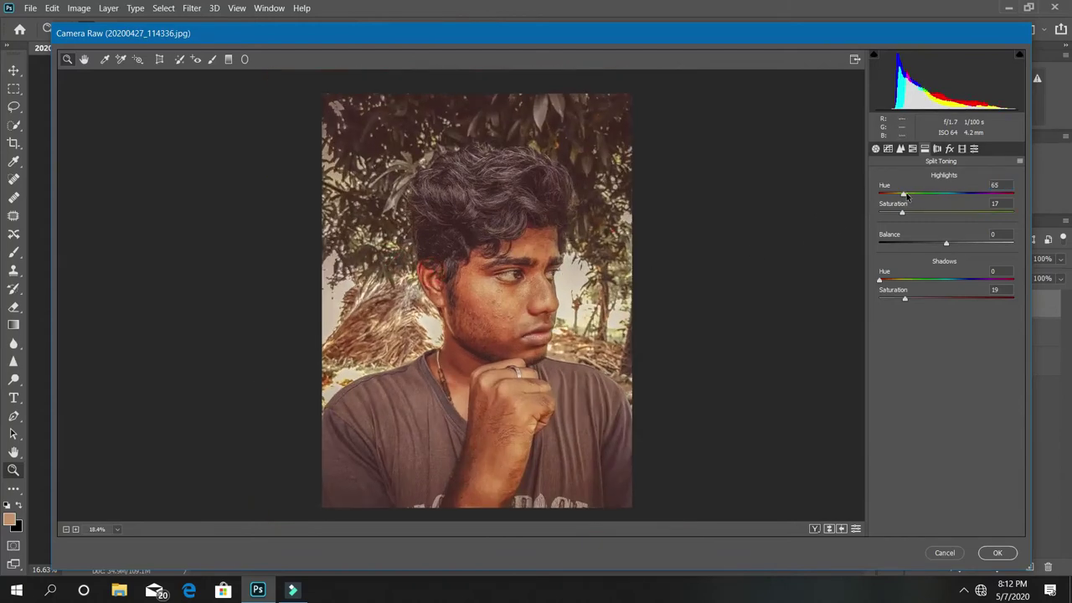
drag(908, 196, 926, 187)
drag(951, 192, 905, 194)
drag(904, 198, 895, 196)
click(505, 281)
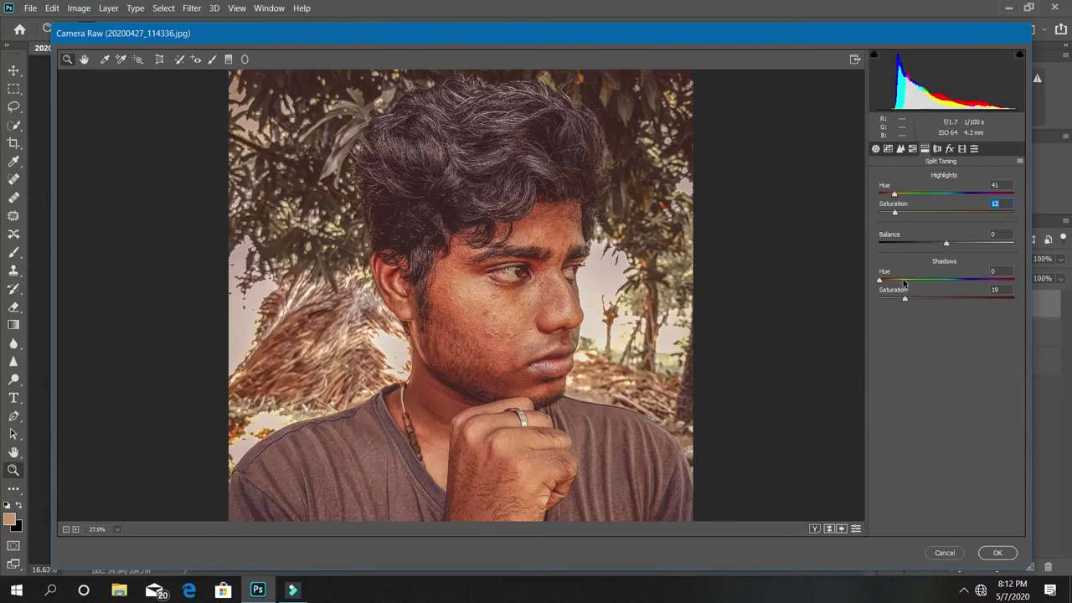
drag(903, 279, 924, 279)
- Set shadows to hue 318, saturation 9, balance +27, and apply the Camera Raw grade
alt+click(469, 321)
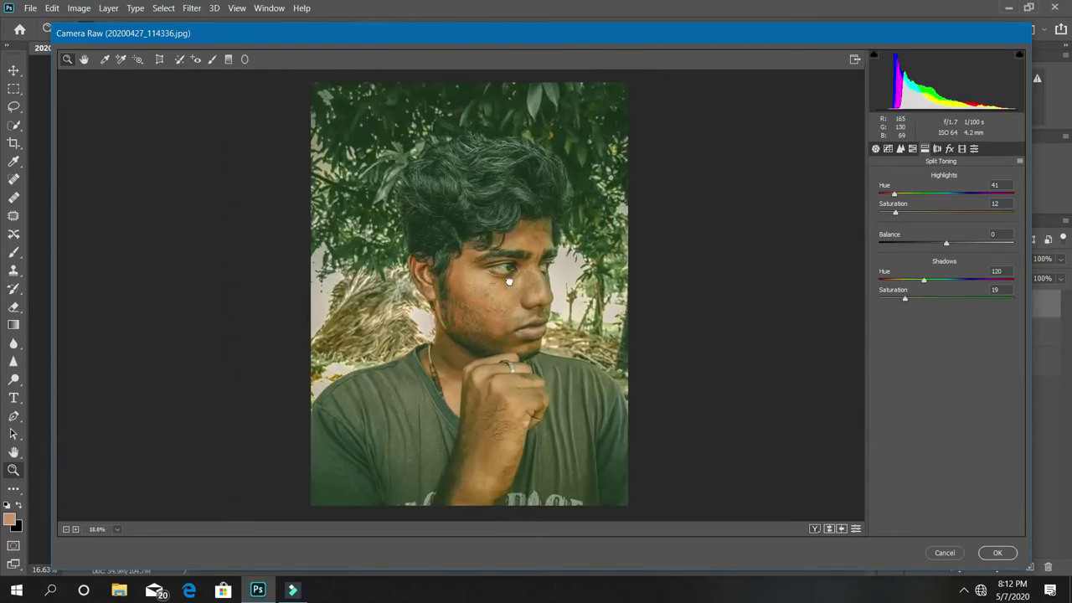
mouse_move(944, 280)
mouse_down()
mouse_move(1031, 292)
mouse_move(904, 282)
mouse_up()
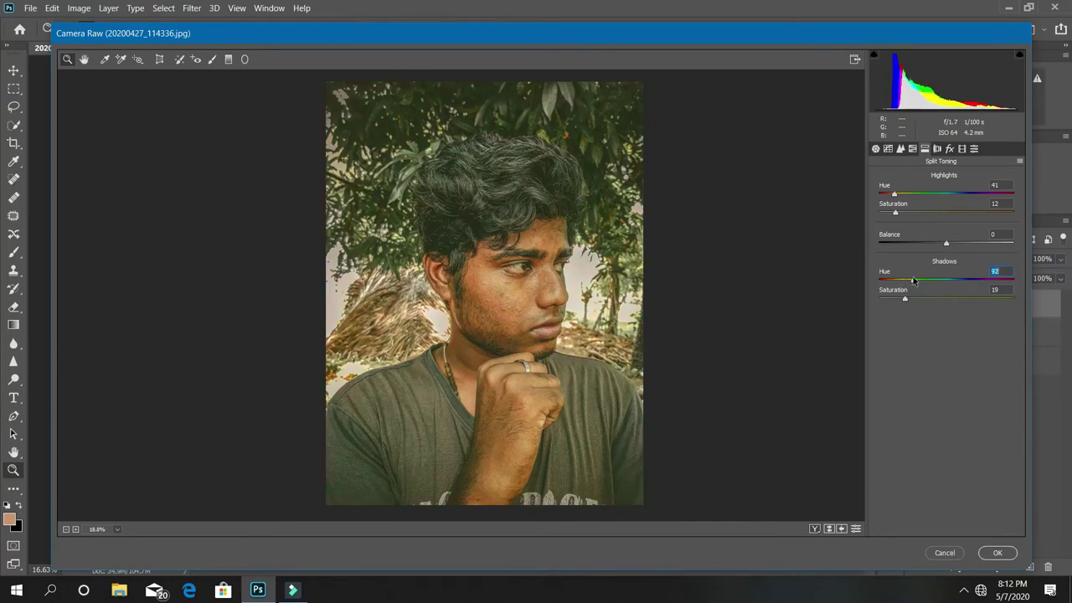
mouse_move(902, 279)
mouse_down()
mouse_move(1024, 311)
mouse_move(998, 297)
mouse_up()
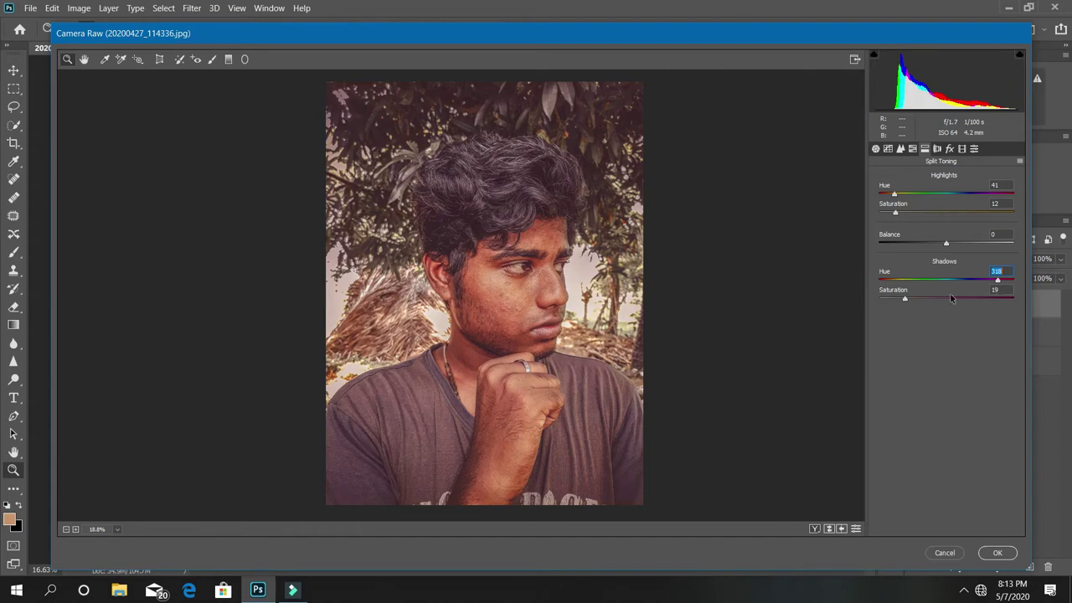
mouse_move(905, 299)
mouse_down()
mouse_move(888, 300)
mouse_move(905, 300)
mouse_up()
mouse_move(956, 247)
mouse_down()
mouse_move(907, 247)
mouse_move(954, 245)
mouse_move(959, 263)
mouse_up()
drag(904, 301, 890, 302)
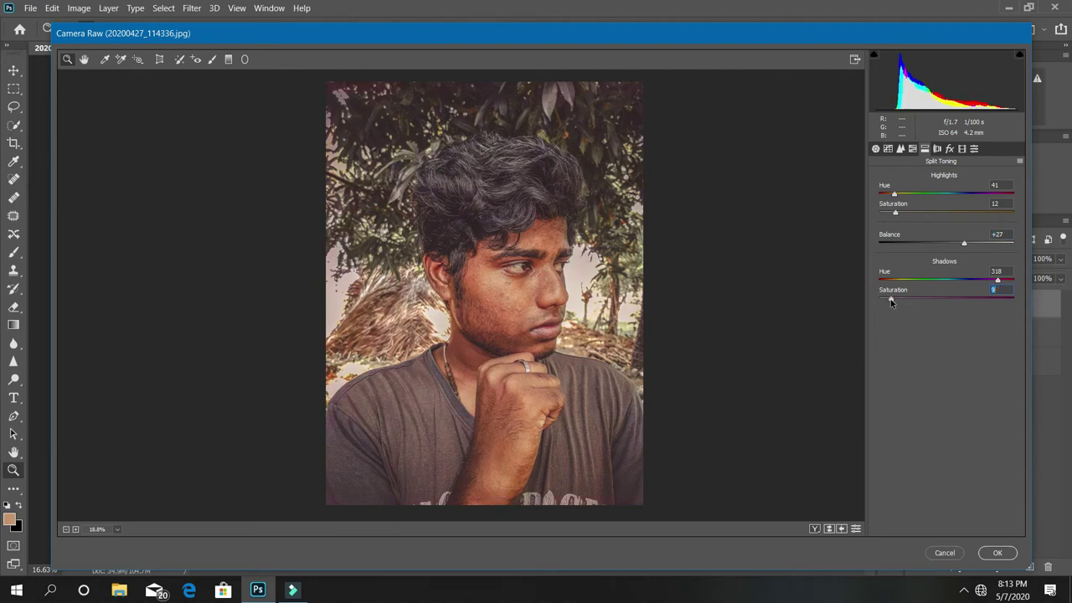
click(660, 275)
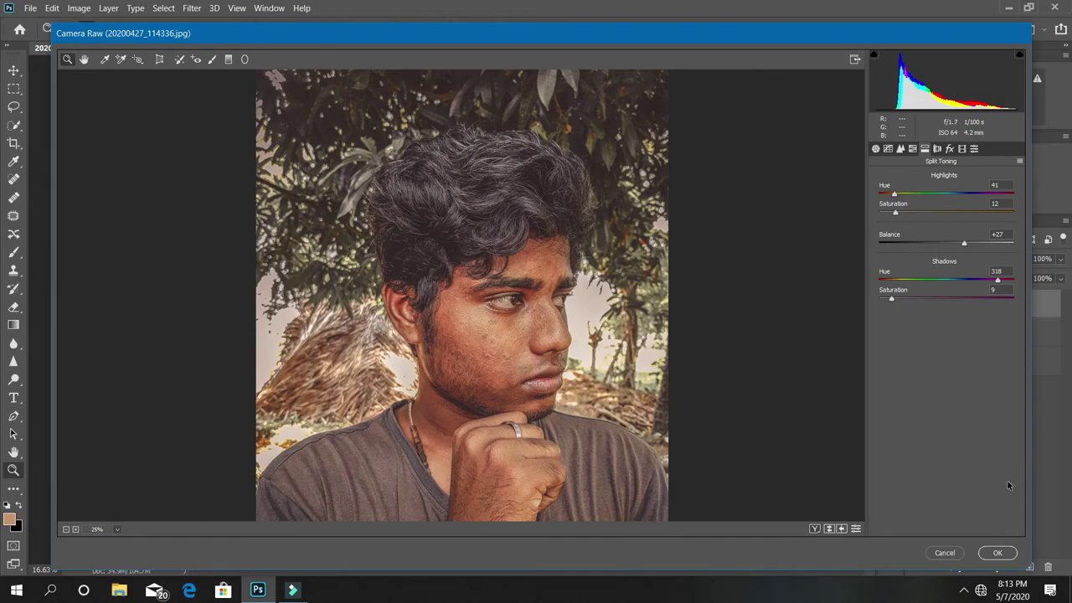
click(995, 554)
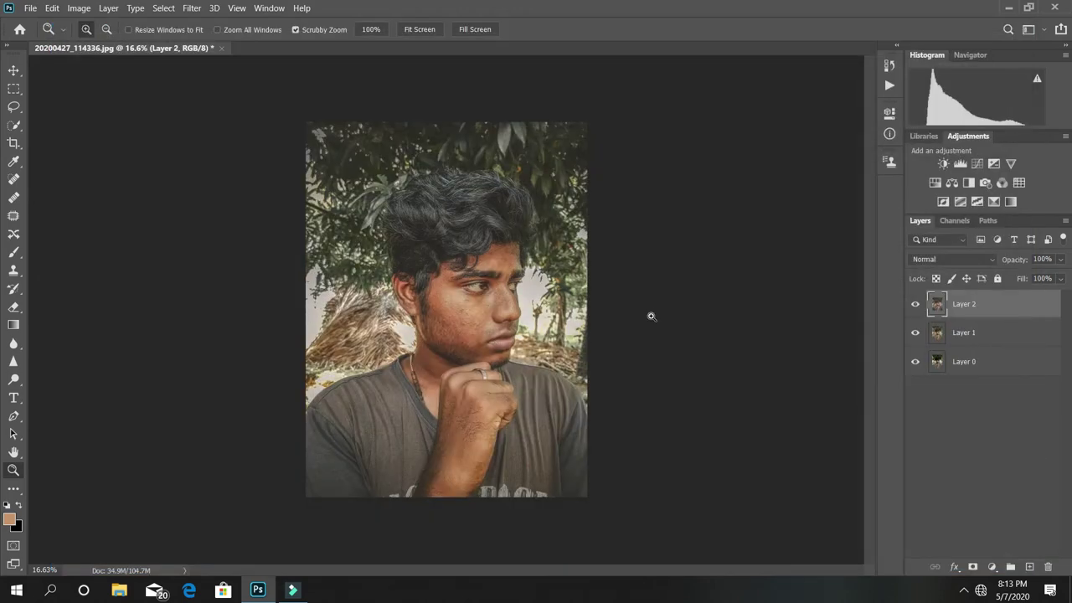
drag(483, 279, 501, 279)
click(915, 303)
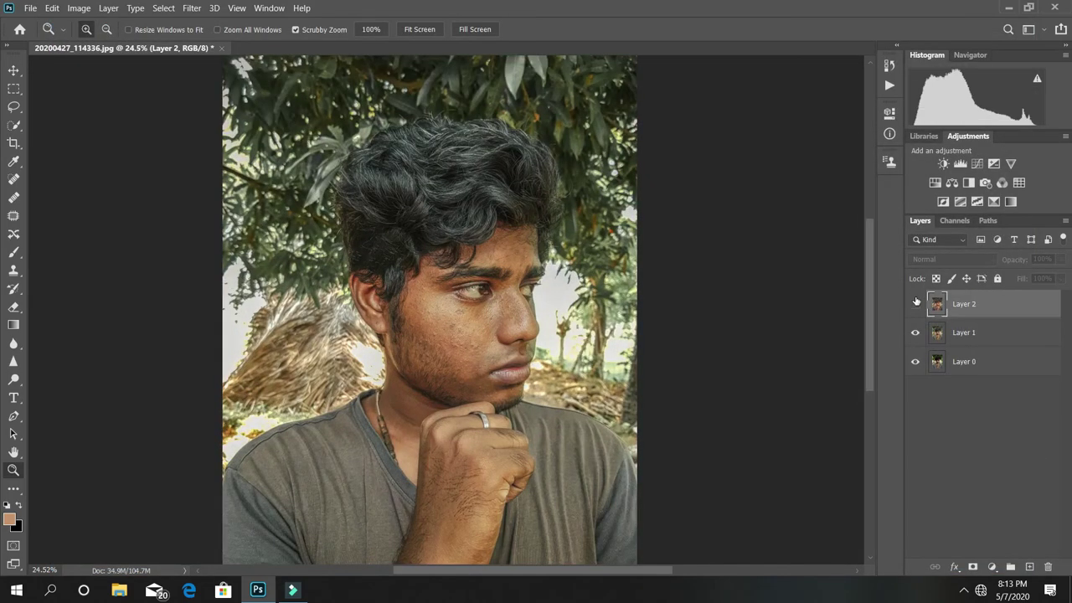
drag(830, 296, 598, 292)
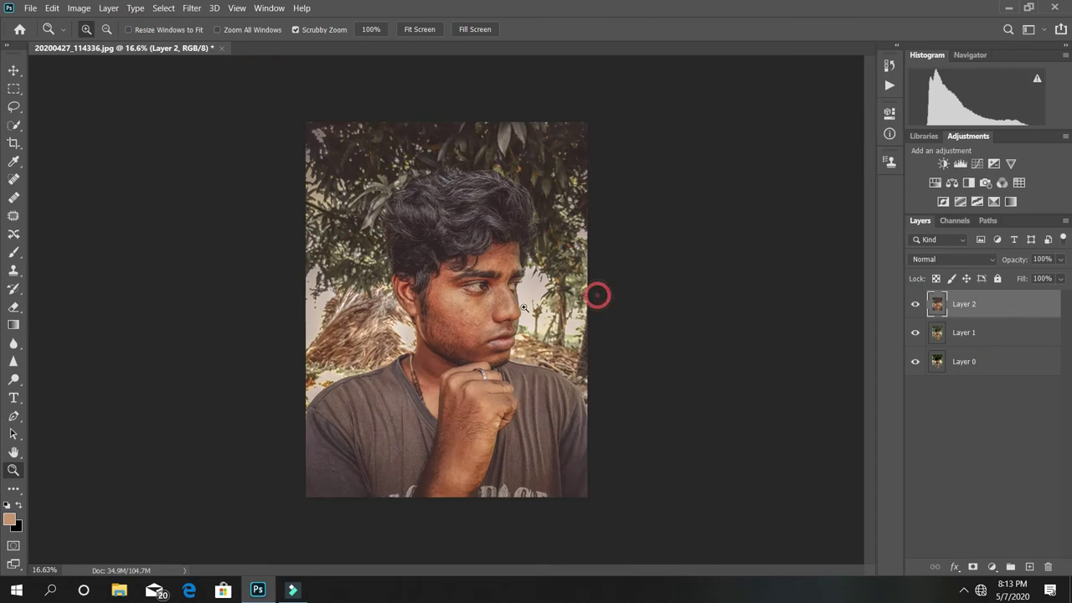
click(915, 306)
click(444, 314)
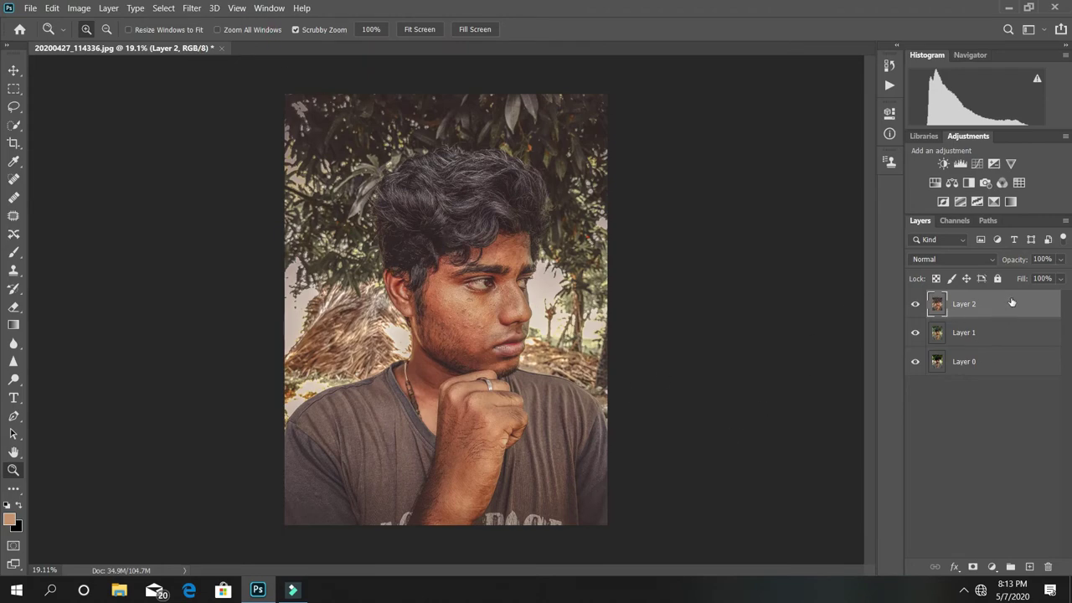
- Copy Layer 2 and run Filter > Other > High Pass on it at 0.5-pixel radius
drag(1012, 303, 1029, 567)
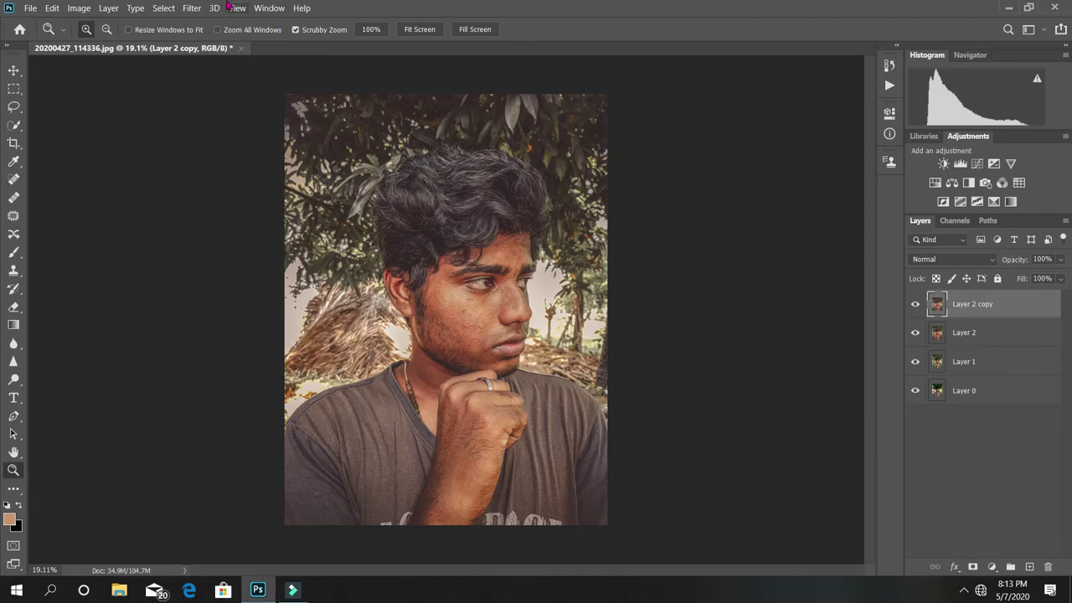
click(192, 7)
mouse_move(252, 272)
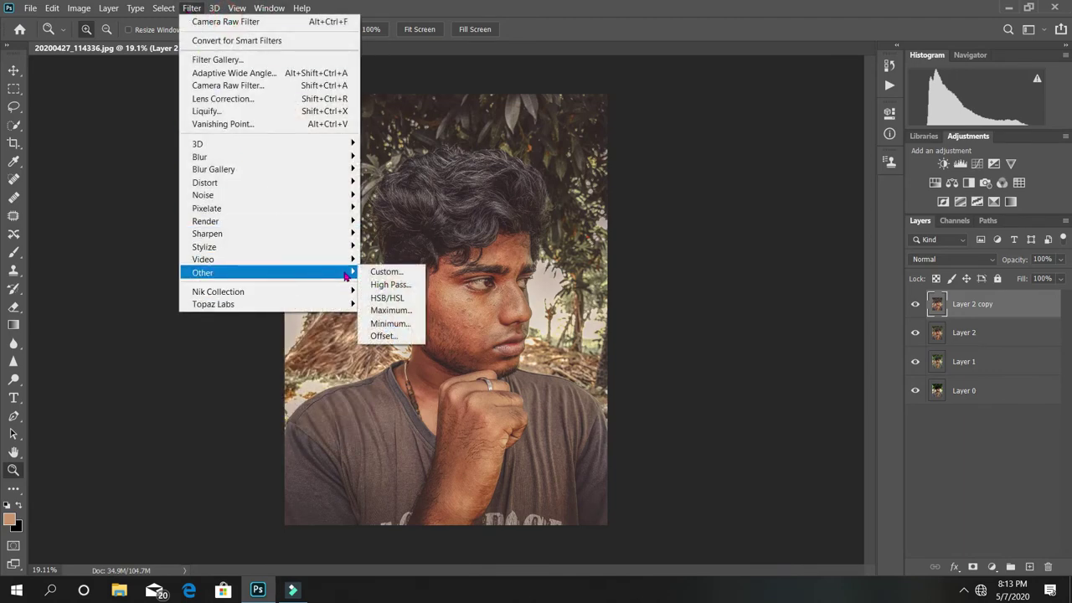
click(390, 284)
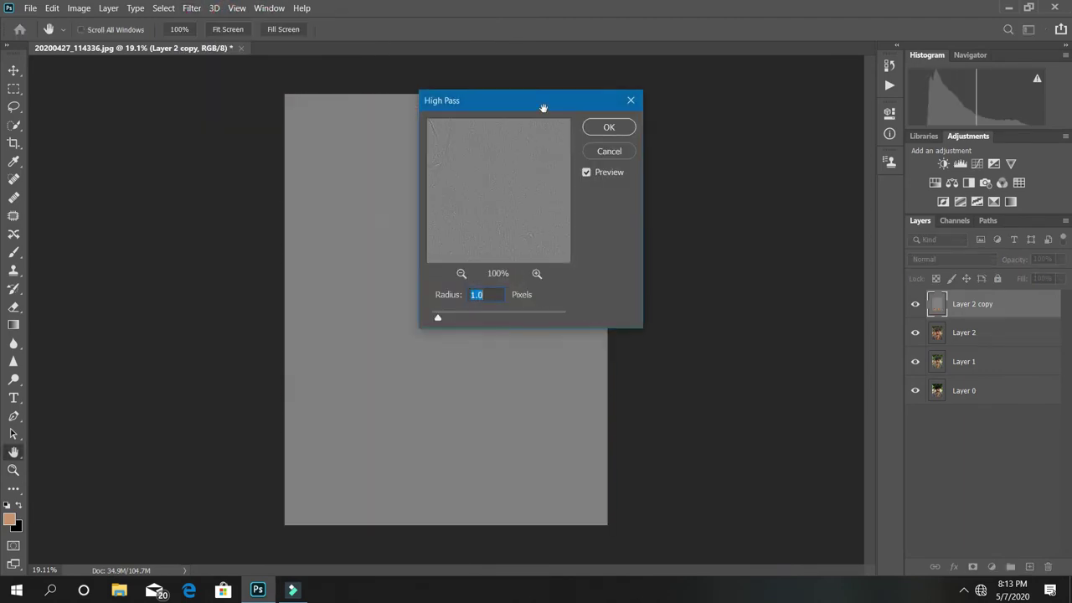
drag(544, 108, 782, 211)
ctrl+click(528, 237)
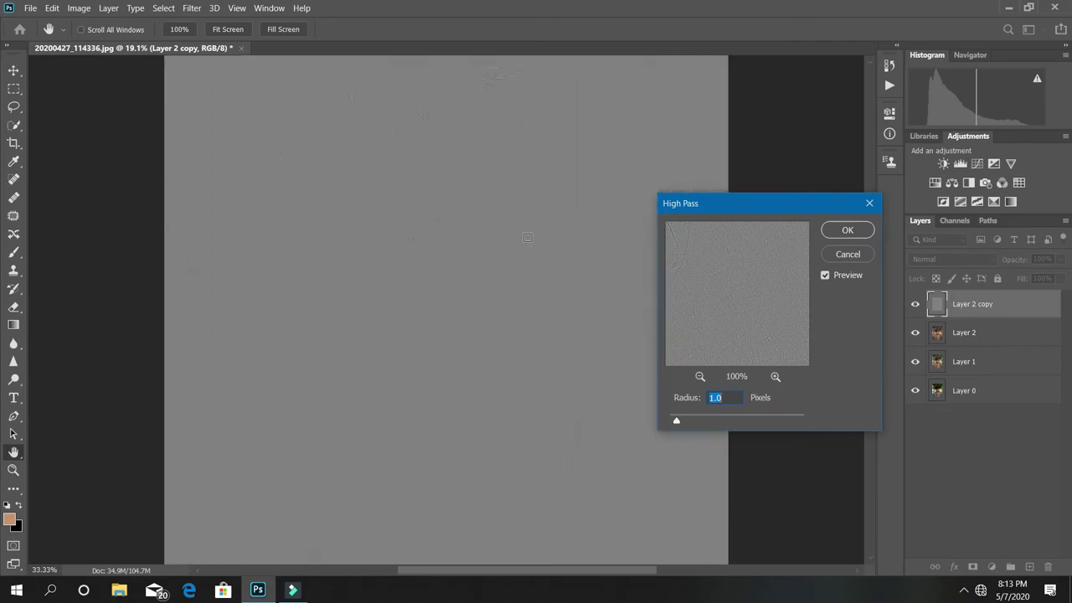
drag(528, 237, 421, 277)
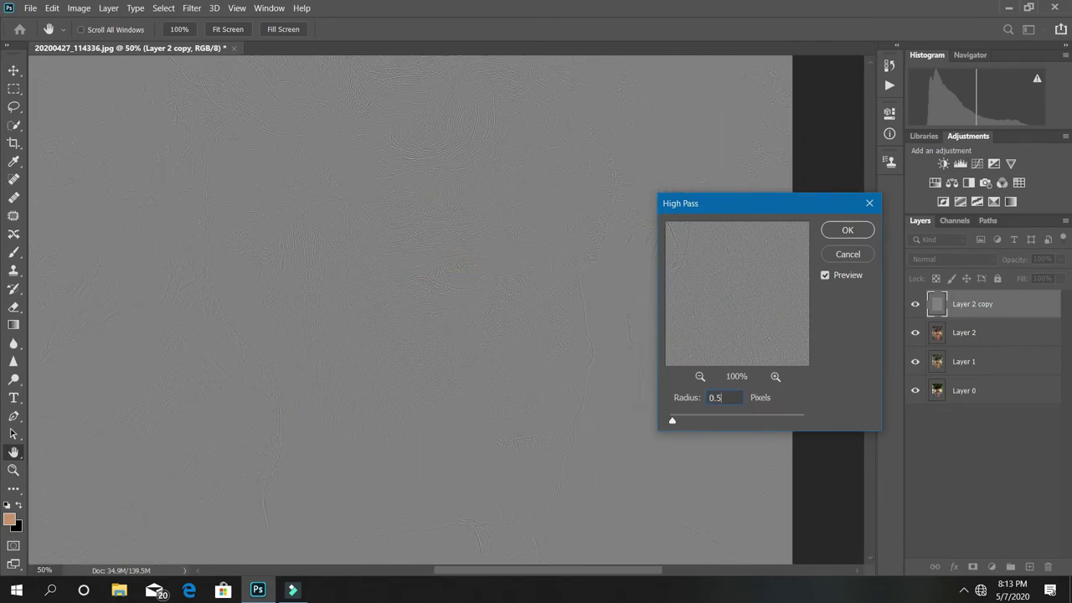
click(848, 231)
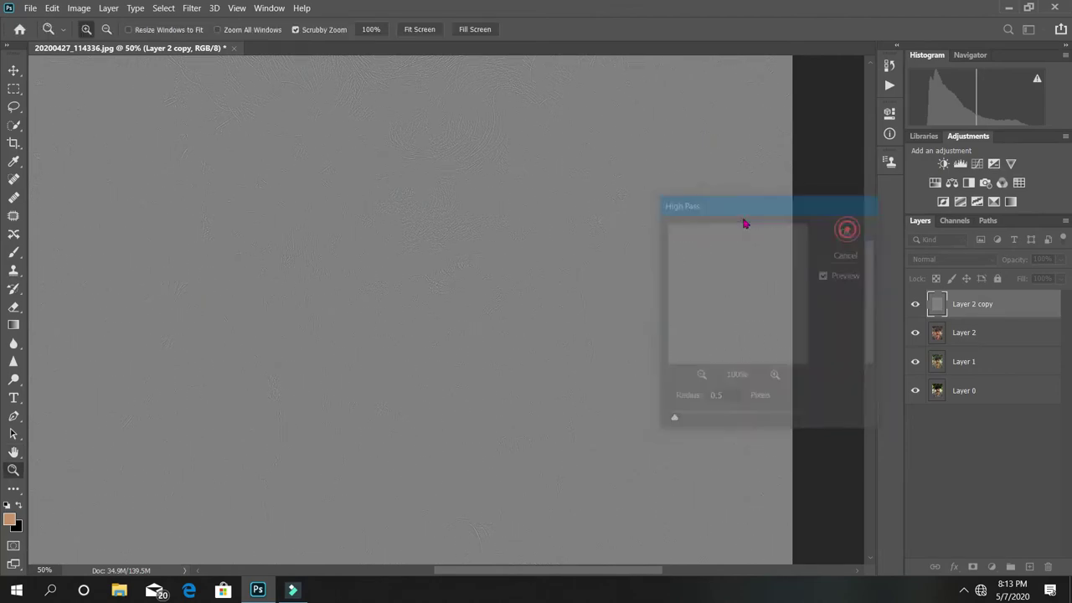
- Blend the high-pass copy in Linear Light and lower its opacity to 25%
key(z)
mouse_move(507, 242)
mouse_down()
mouse_move(442, 263)
mouse_move(490, 289)
mouse_up()
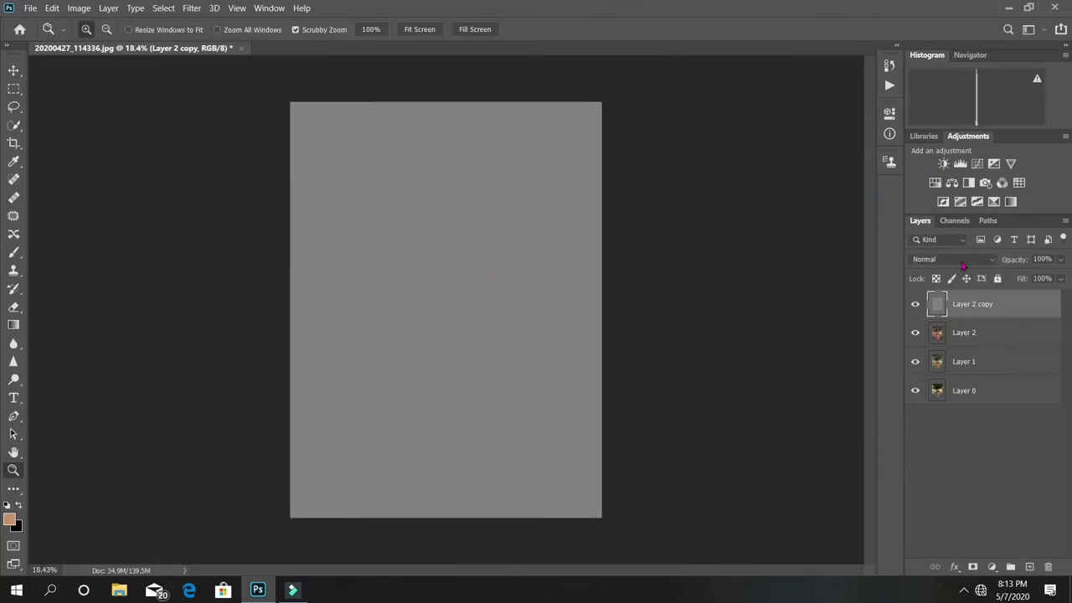
click(964, 263)
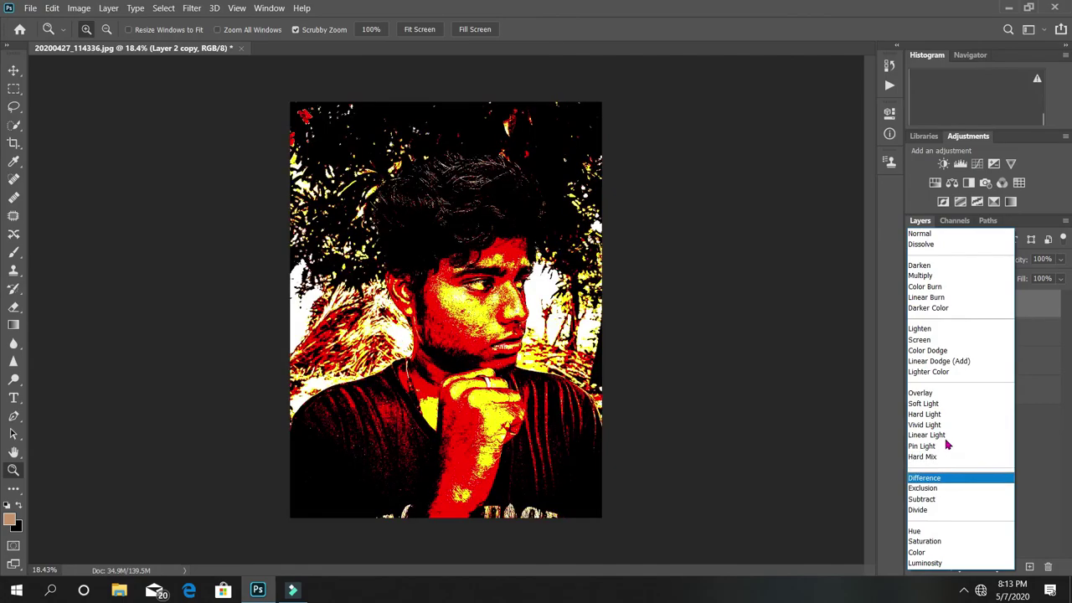
click(947, 440)
click(424, 279)
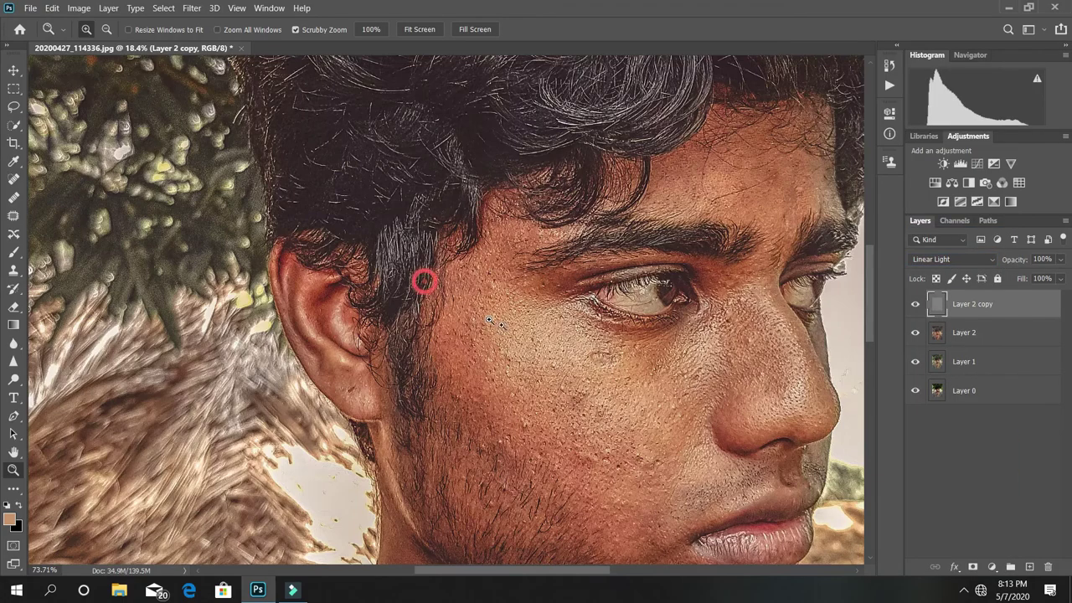
click(655, 379)
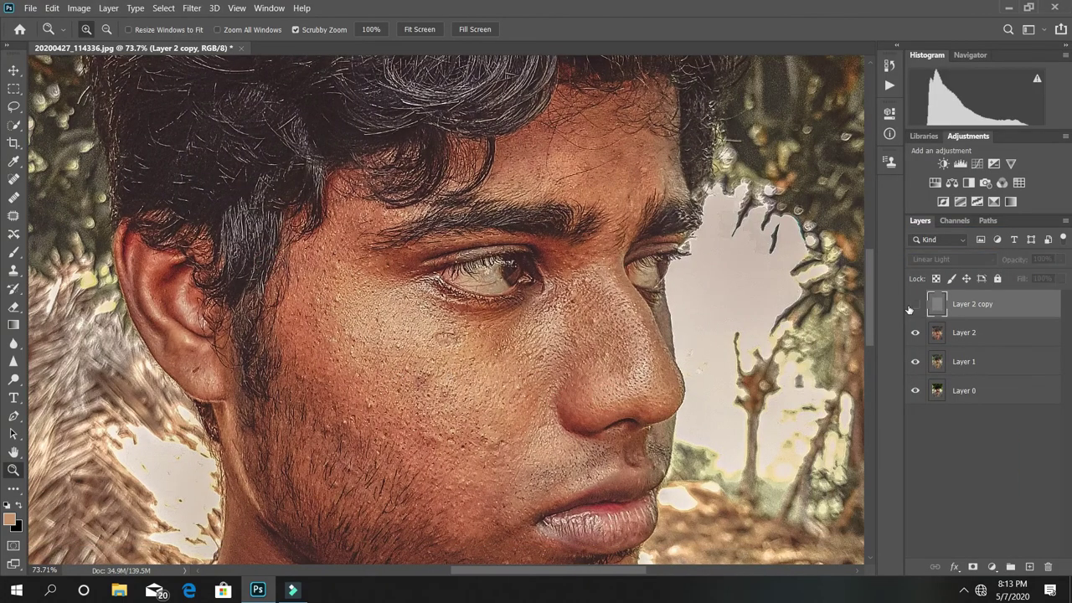
drag(518, 307, 2, 269)
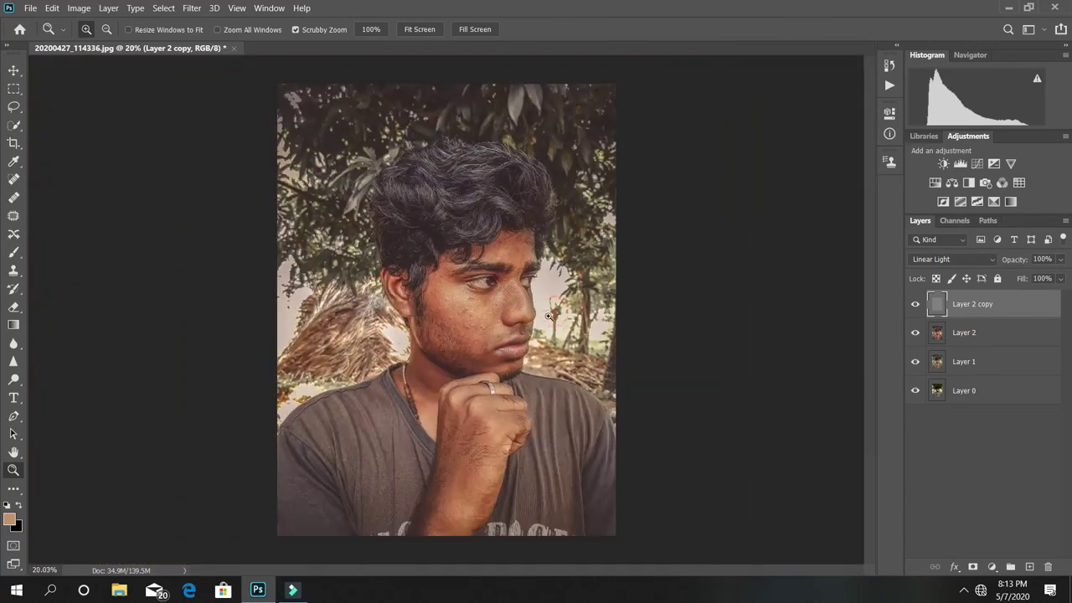
click(1061, 261)
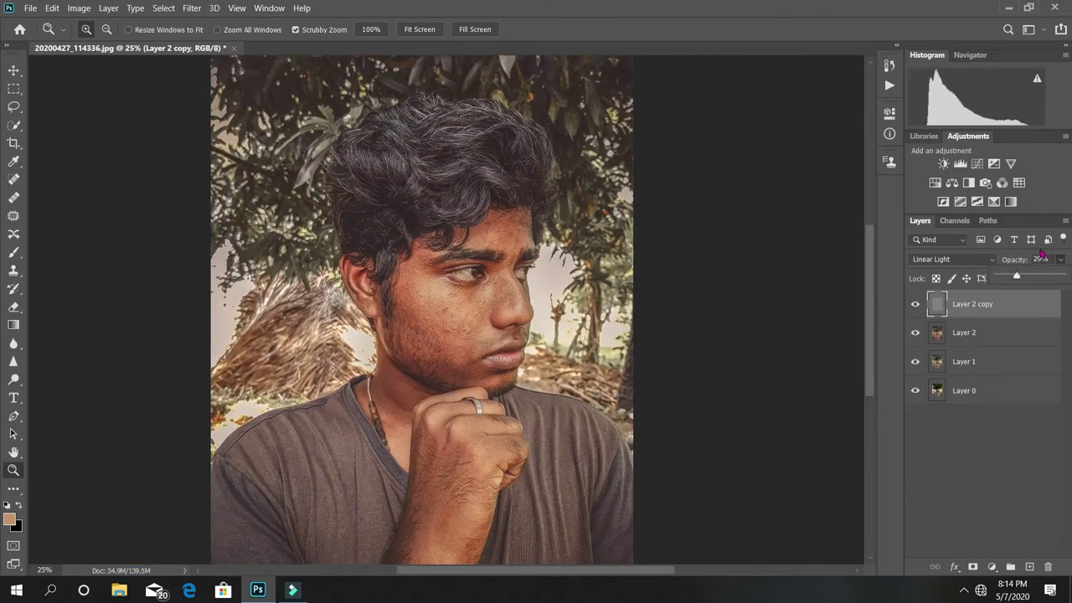
click(1011, 262)
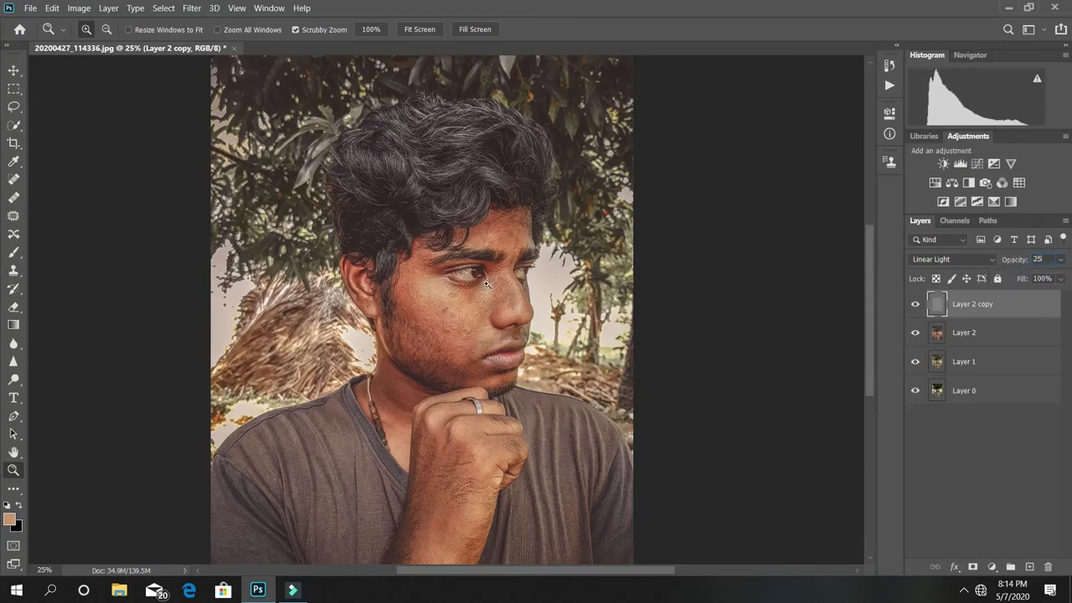
- Compare the sharpening on the eye, then merge the copy with Layer 2
drag(452, 254, 716, 372)
click(914, 307)
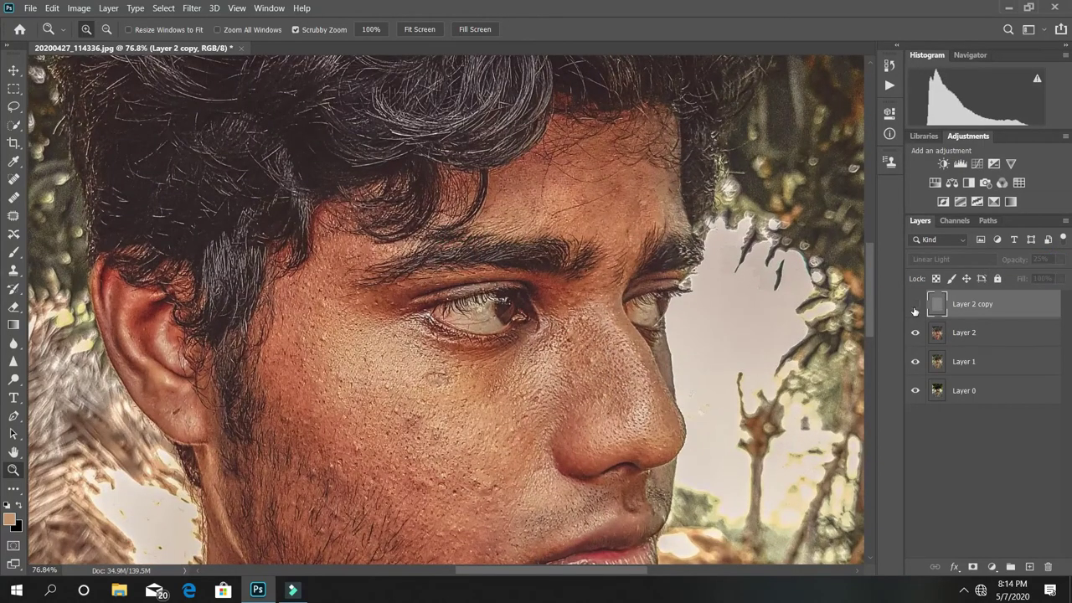
click(915, 306)
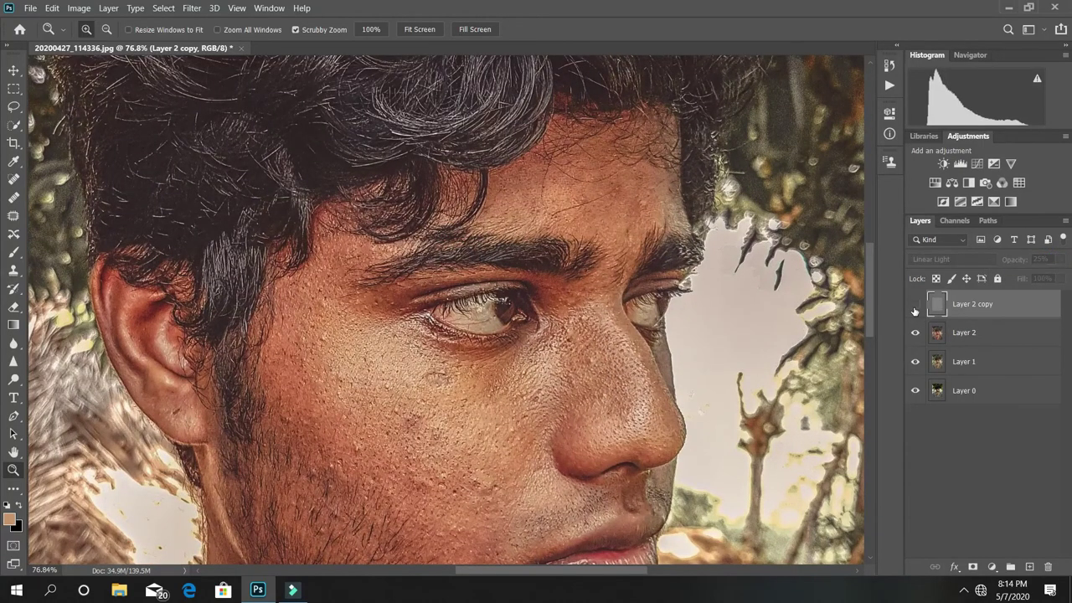
shift+click(972, 343)
right_click(974, 345)
click(804, 400)
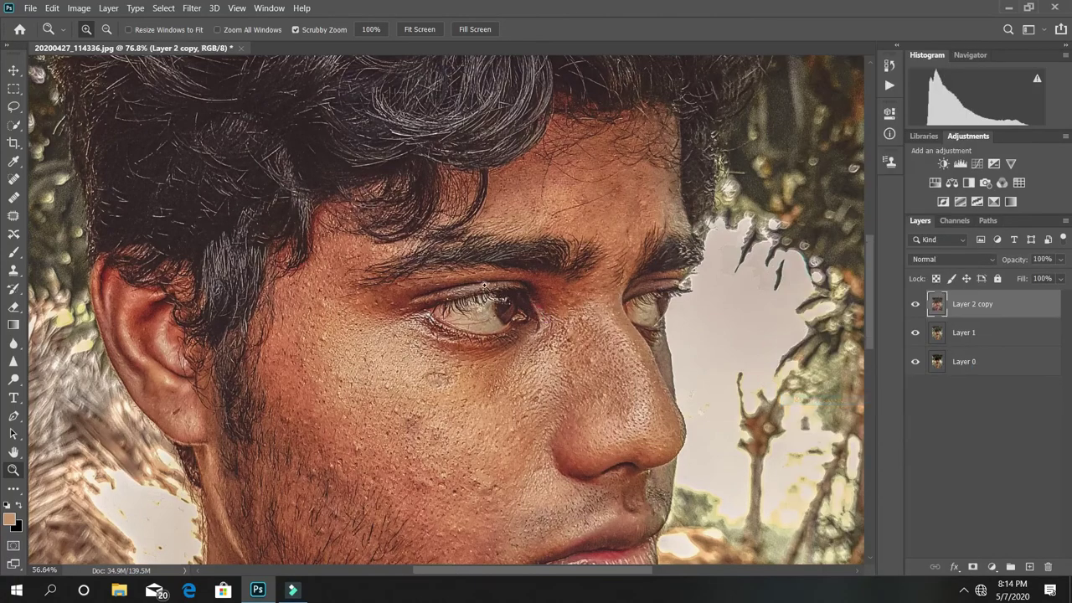
drag(484, 286, 504, 311)
click(914, 304)
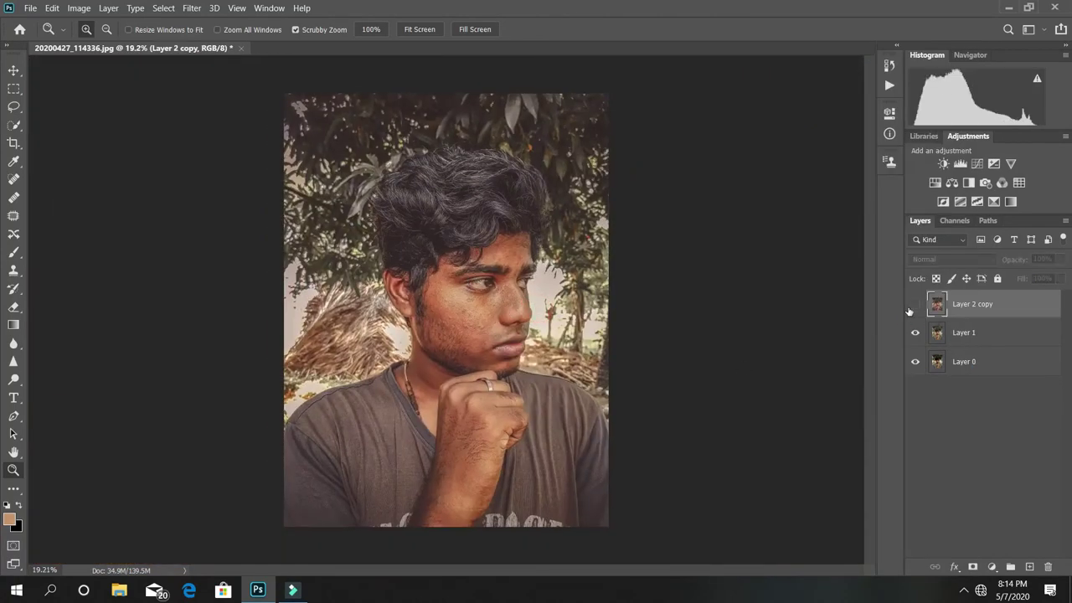
- Drag Untitled-122 from the E: drive's own\logo folder onto the portrait canvas
drag(474, 351, 456, 336)
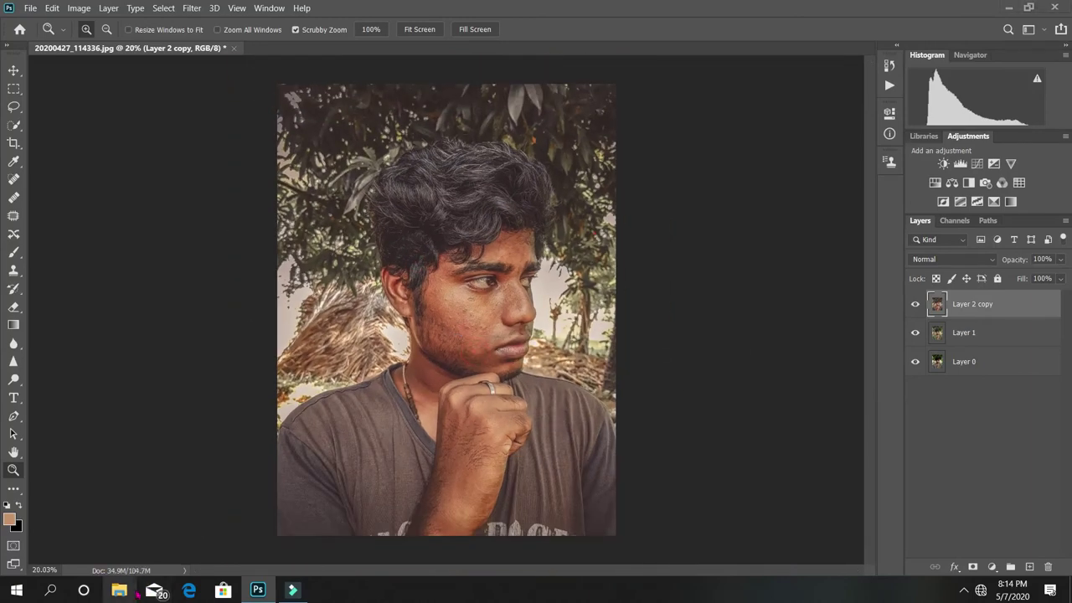
key(super+e)
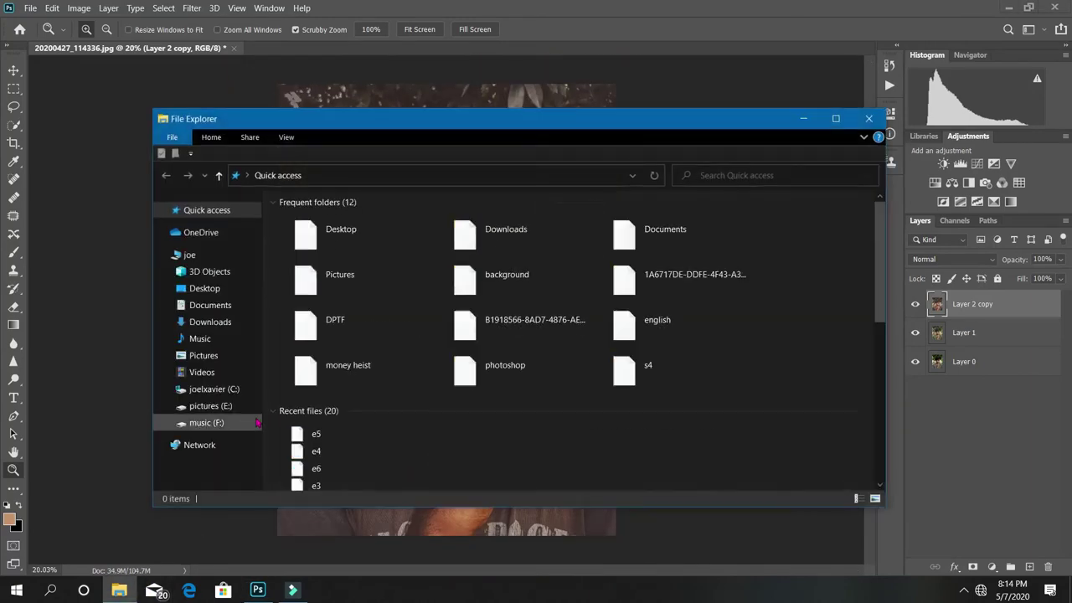
click(211, 405)
double_click(457, 320)
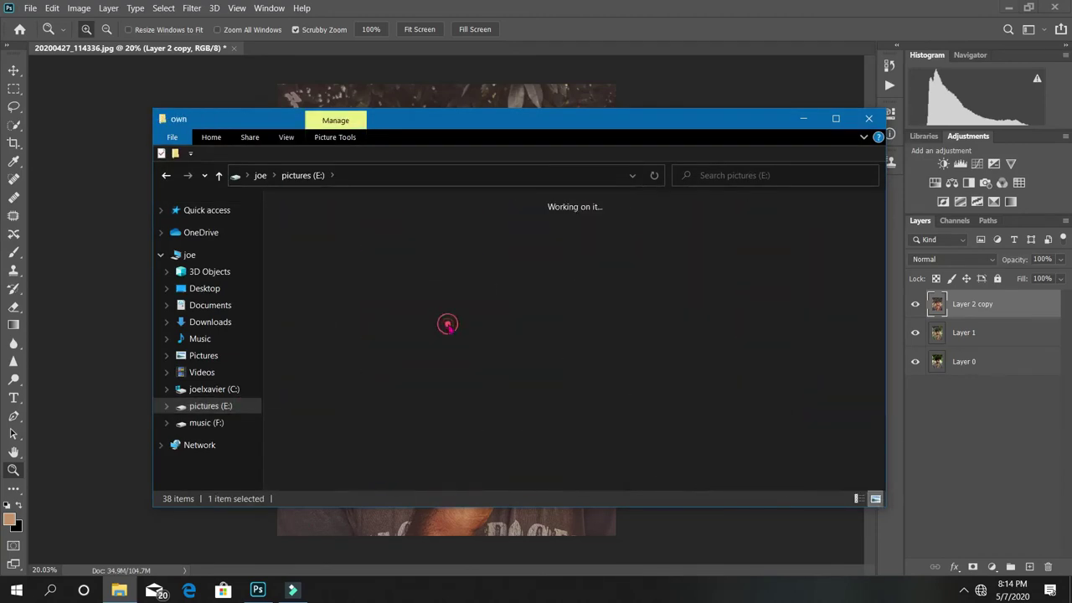
double_click(370, 262)
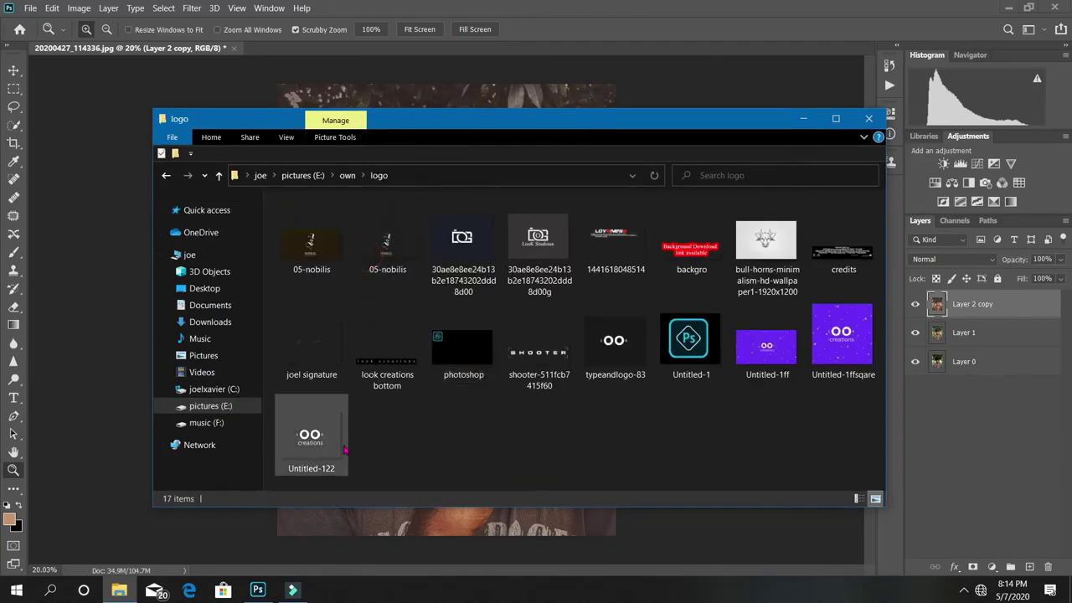
click(311, 423)
mouse_move(311, 423)
mouse_down()
mouse_move(411, 536)
mouse_move(446, 310)
mouse_move(479, 282)
mouse_up()
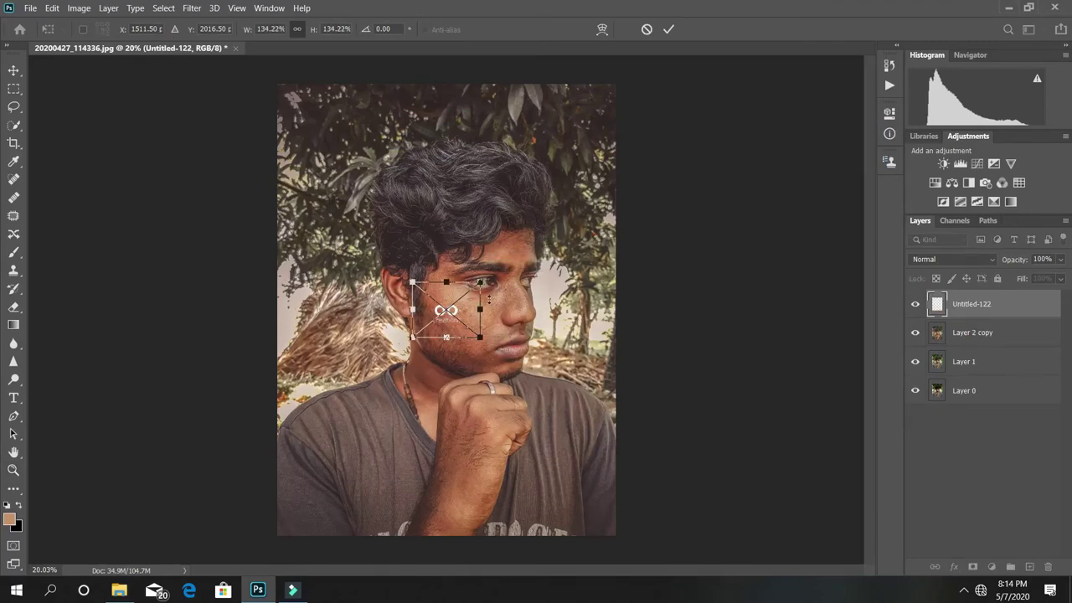
- Place the logo in the photo's bottom-left corner, tight against the edges
drag(466, 325, 318, 534)
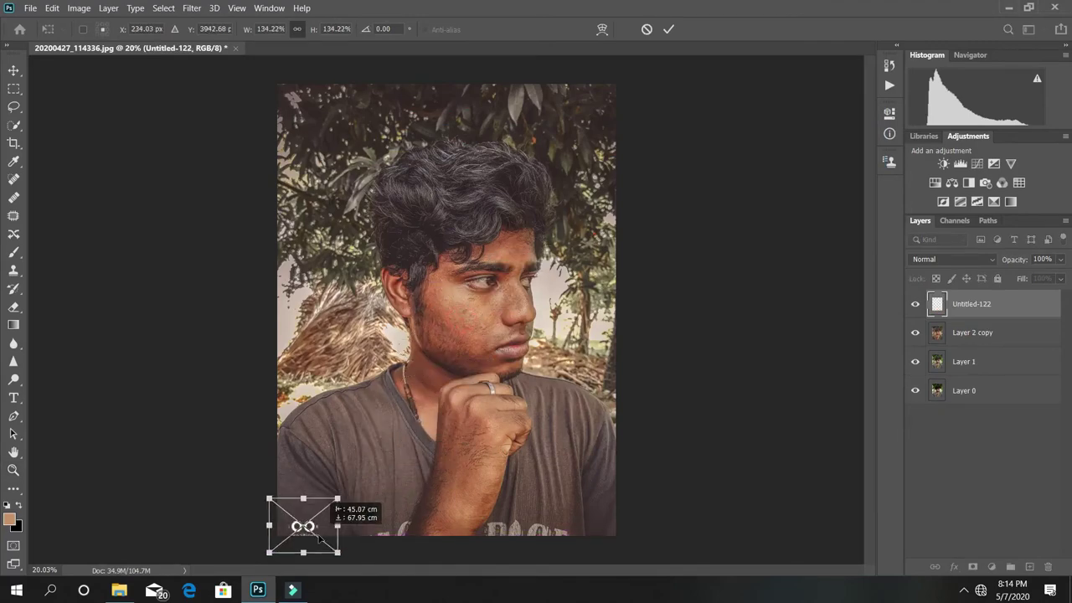
drag(317, 534, 325, 522)
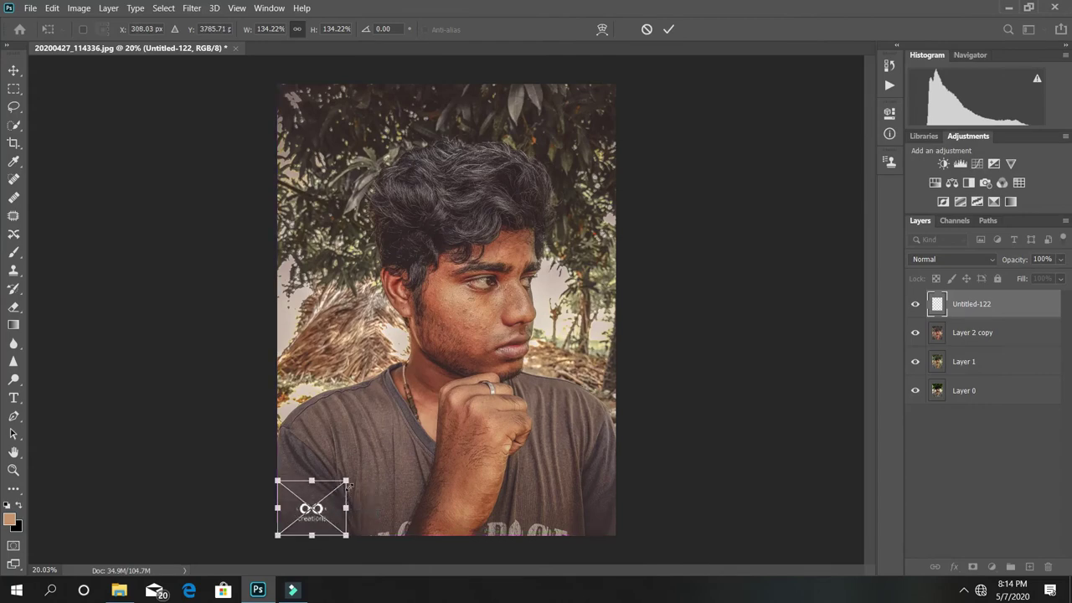
key(Return)
key(z)
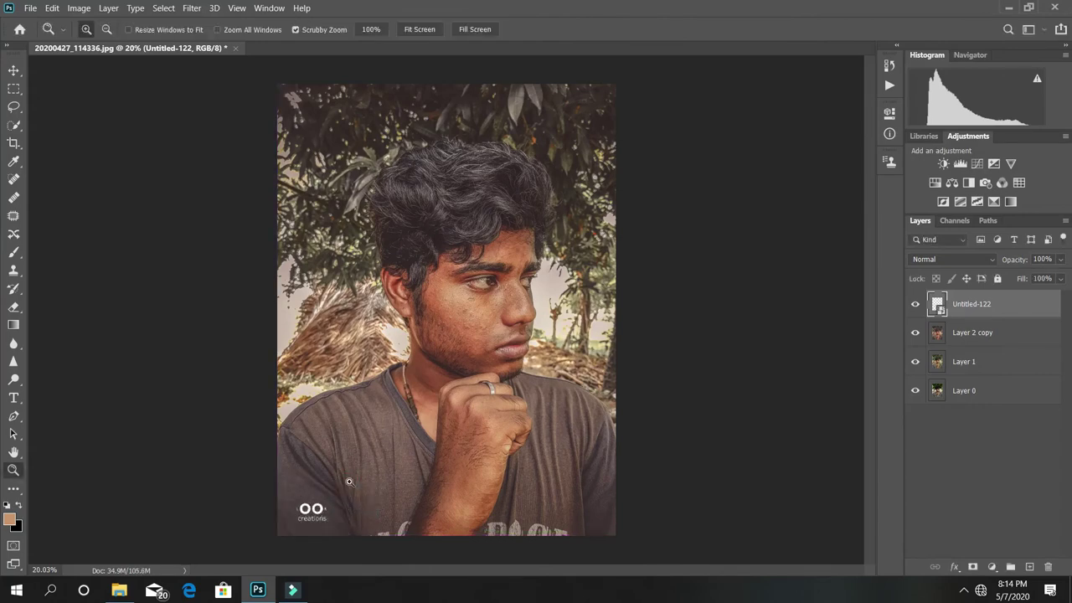
click(312, 537)
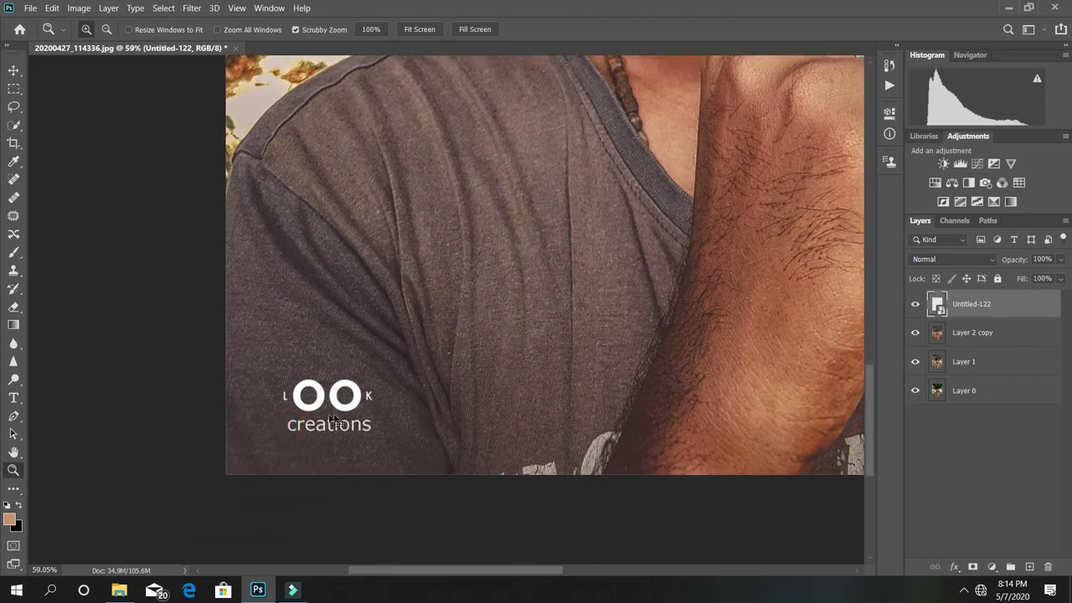
key(v)
drag(301, 402, 318, 410)
drag(295, 451, 270, 453)
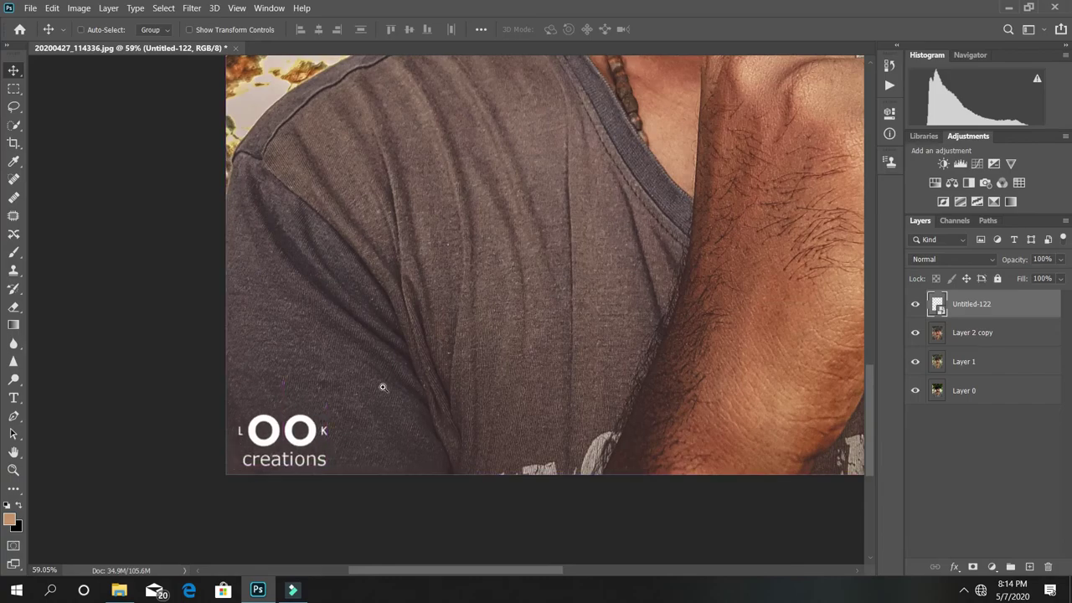
- Enlarge the logo slightly with Free Transform, keep it in the corner, and fit the photo on screen
key(z)
scroll(385, 381, down, 4)
scroll(402, 375, down, 2)
drag(303, 478, 355, 489)
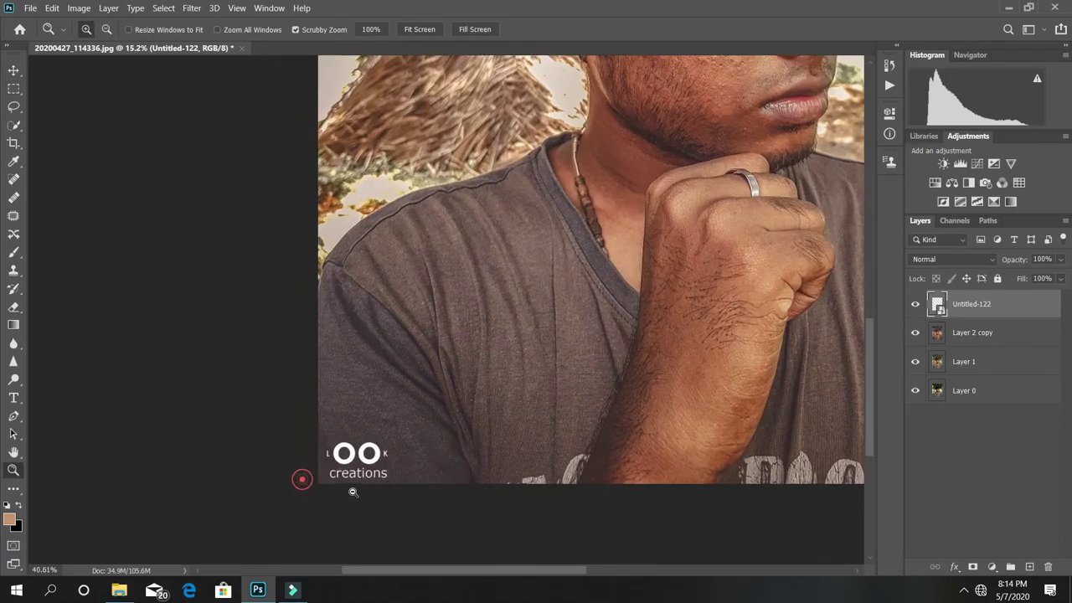
key(ctrl+t)
drag(426, 390, 430, 383)
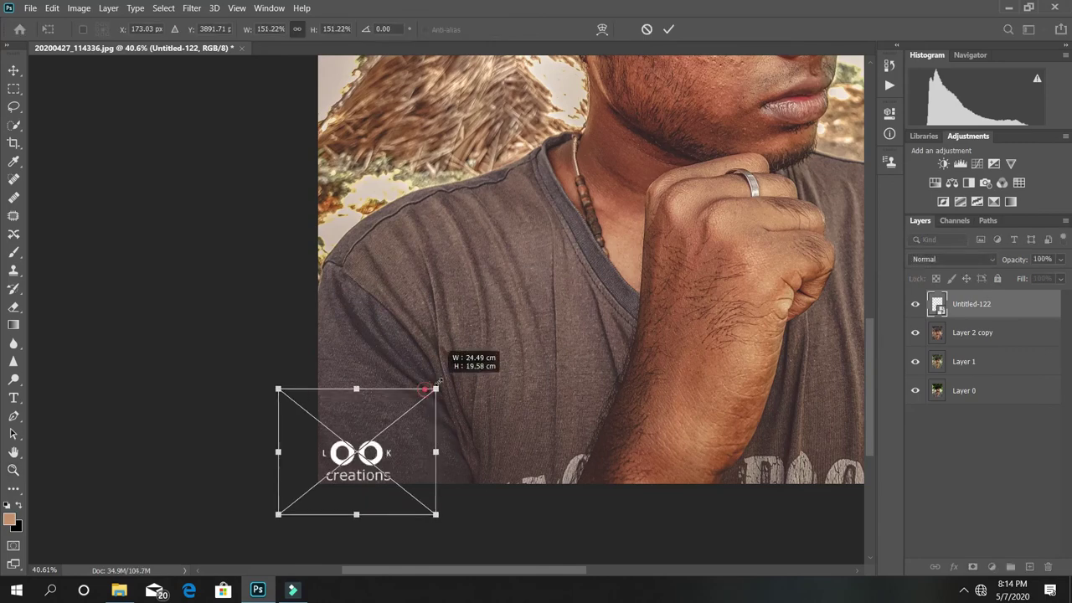
mouse_move(413, 462)
mouse_down()
mouse_move(425, 466)
mouse_move(436, 440)
mouse_move(383, 474)
mouse_up()
key(Return)
key(z)
key(v)
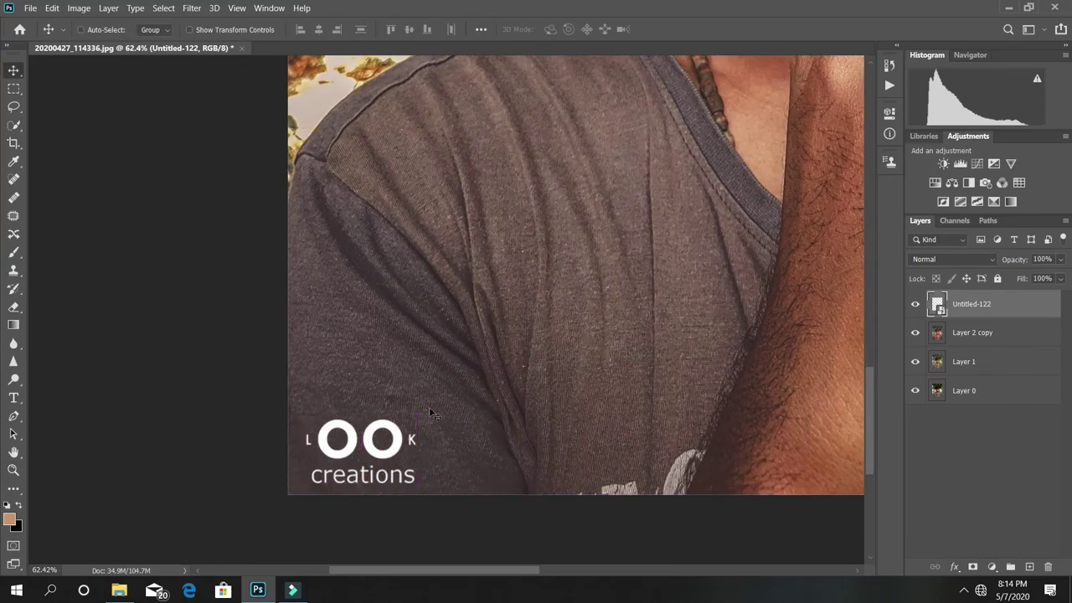
key(z)
key(ctrl+0)
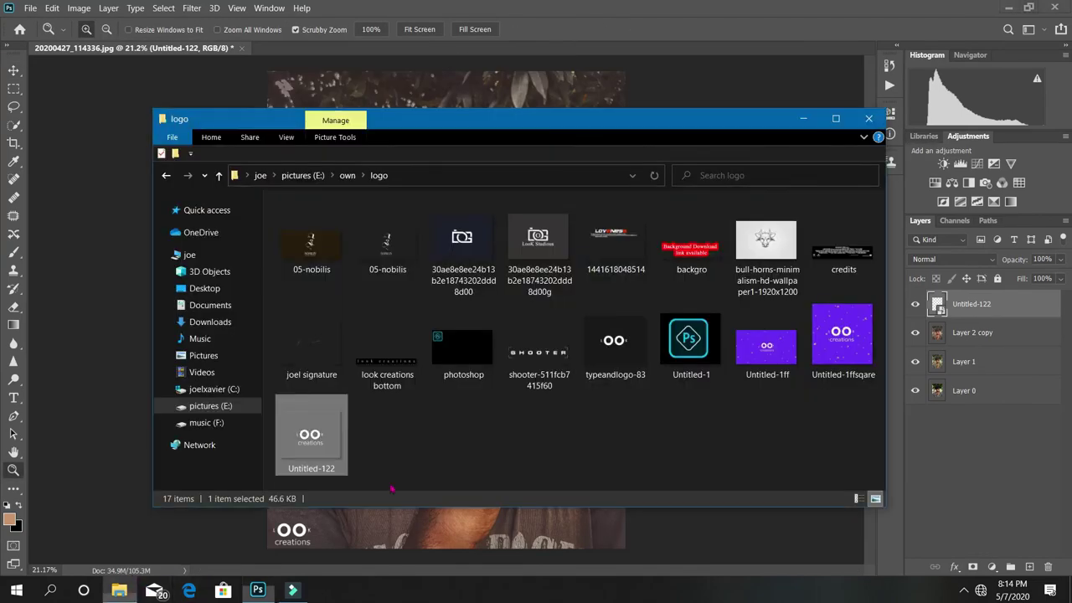
- Place the 'look creations bottom' image, enlarged, along the photo's top edge
click(119, 590)
click(519, 369)
drag(389, 369, 554, 332)
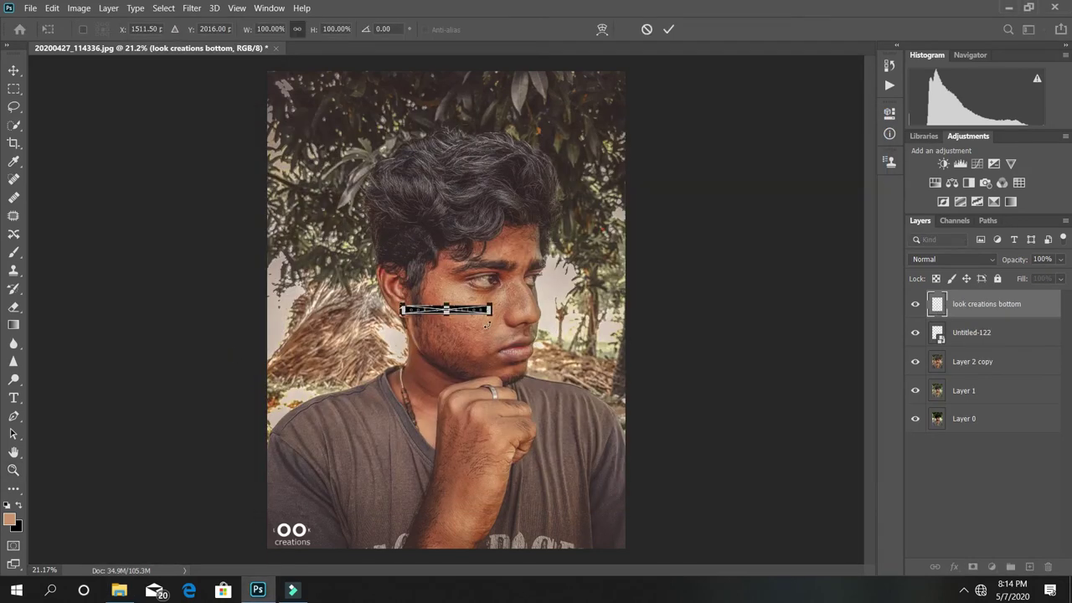
mouse_move(490, 312)
mouse_down()
mouse_move(553, 216)
mouse_move(599, 87)
mouse_up()
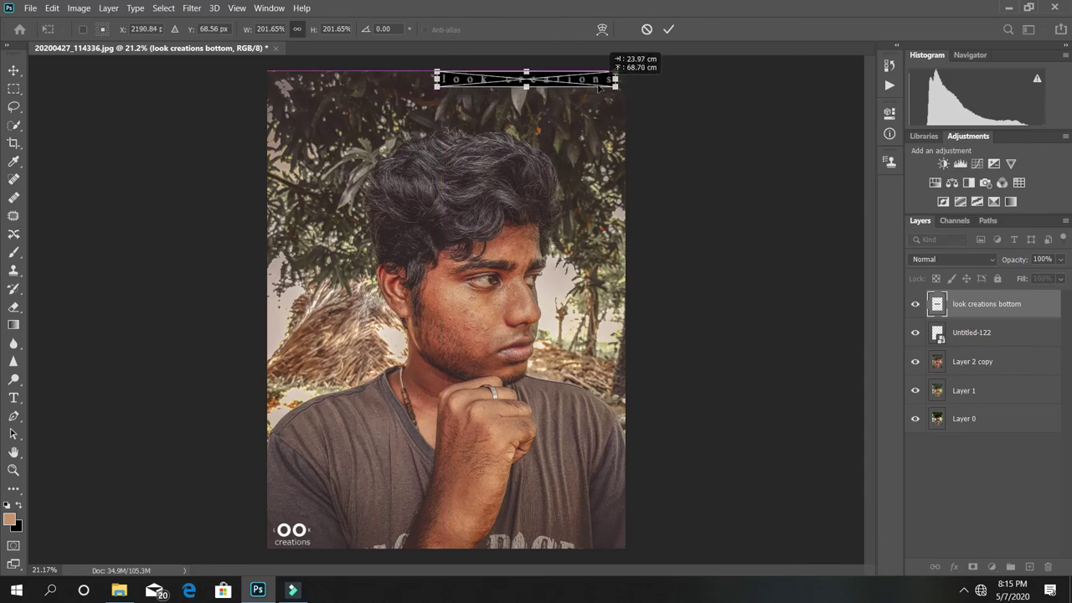
key(Return)
key(z)
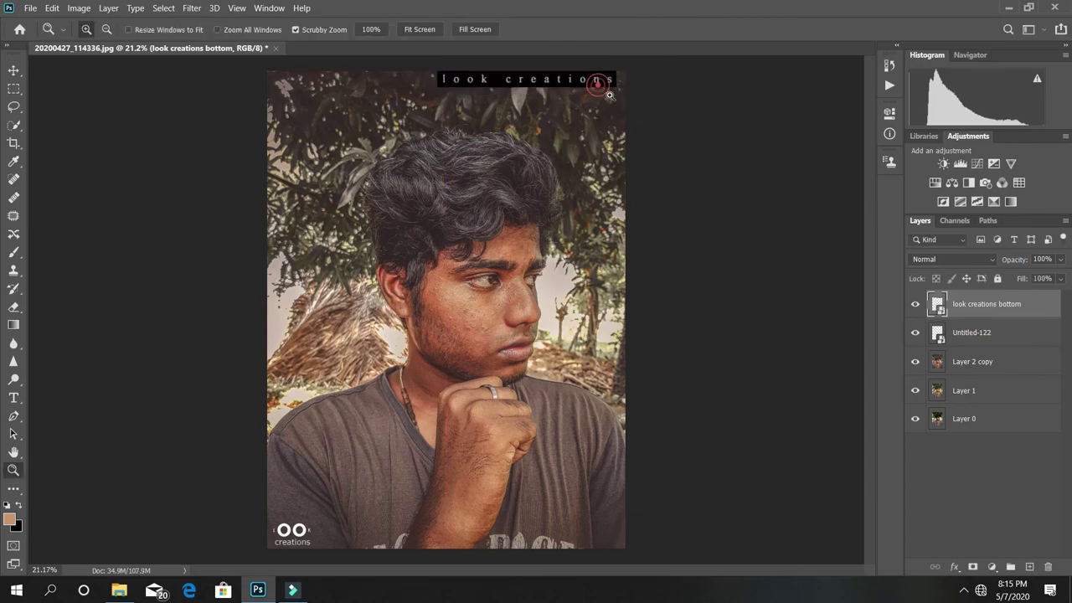
drag(533, 122, 552, 151)
scroll(545, 150, up, 5)
mouse_move(513, 351)
mouse_down()
mouse_move(553, 324)
mouse_move(583, 327)
mouse_up()
- Set the text layer to Screen mode and shift it slightly right
key(v)
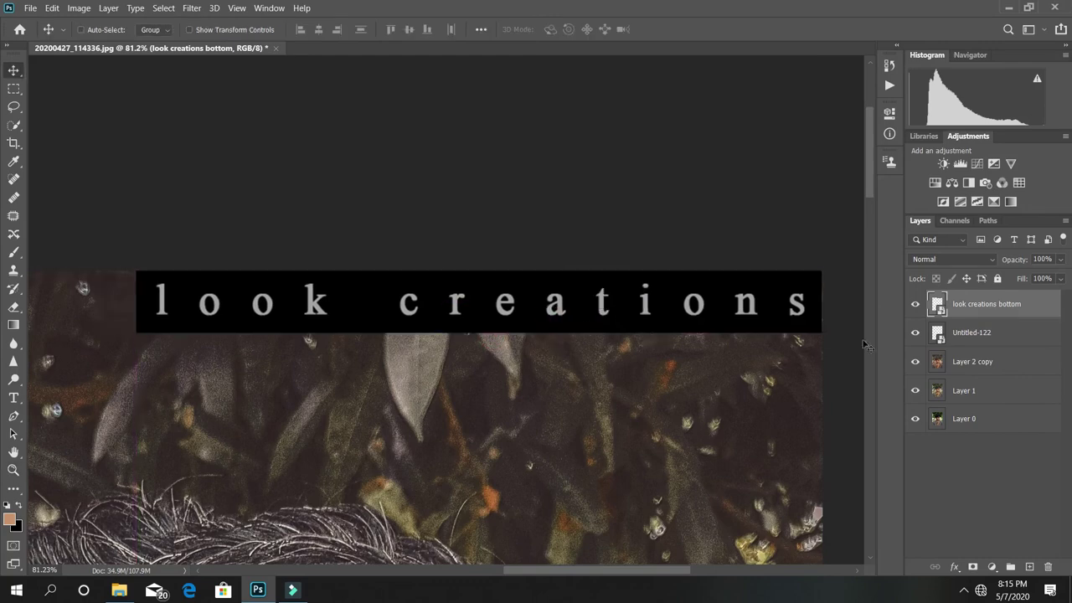
click(938, 260)
click(941, 339)
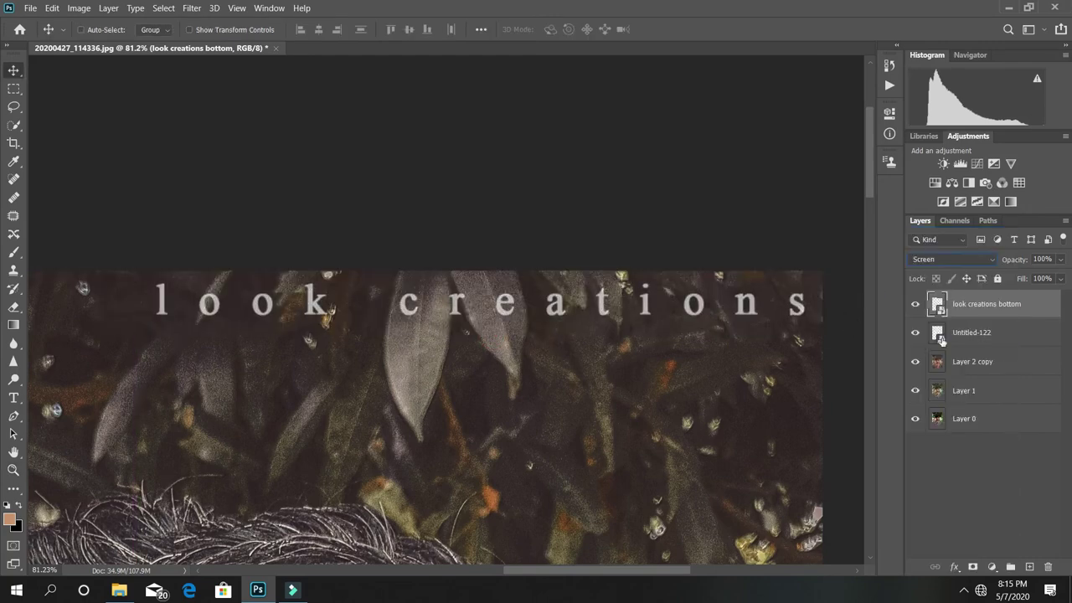
drag(563, 320, 573, 321)
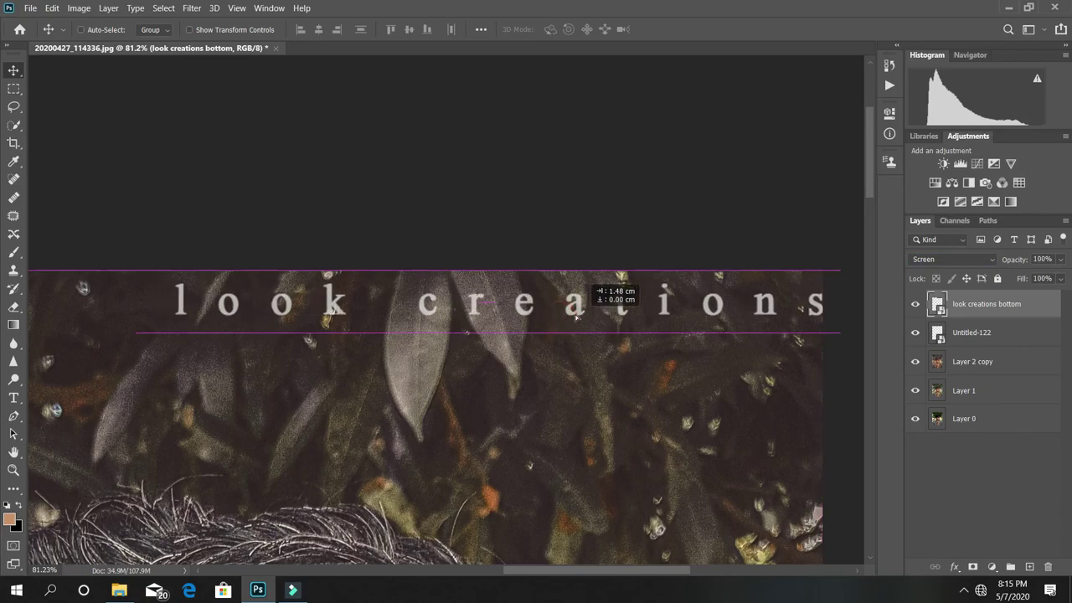
key(z)
scroll(387, 315, down, 5)
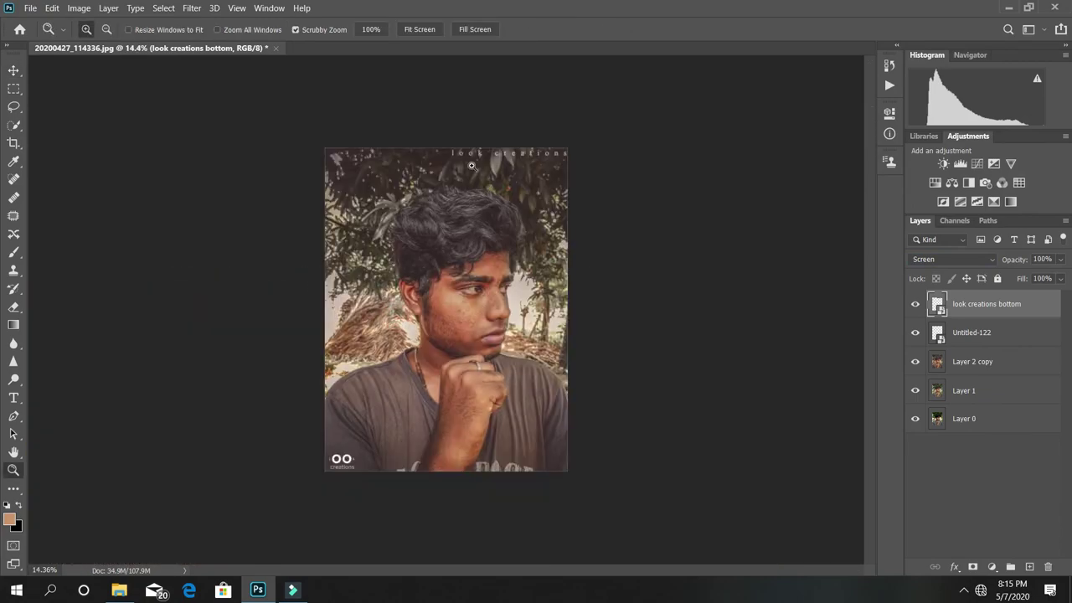
- Merge the text, Untitled-122 logo and Layer 2 copy into one layer
scroll(469, 161, up, 3)
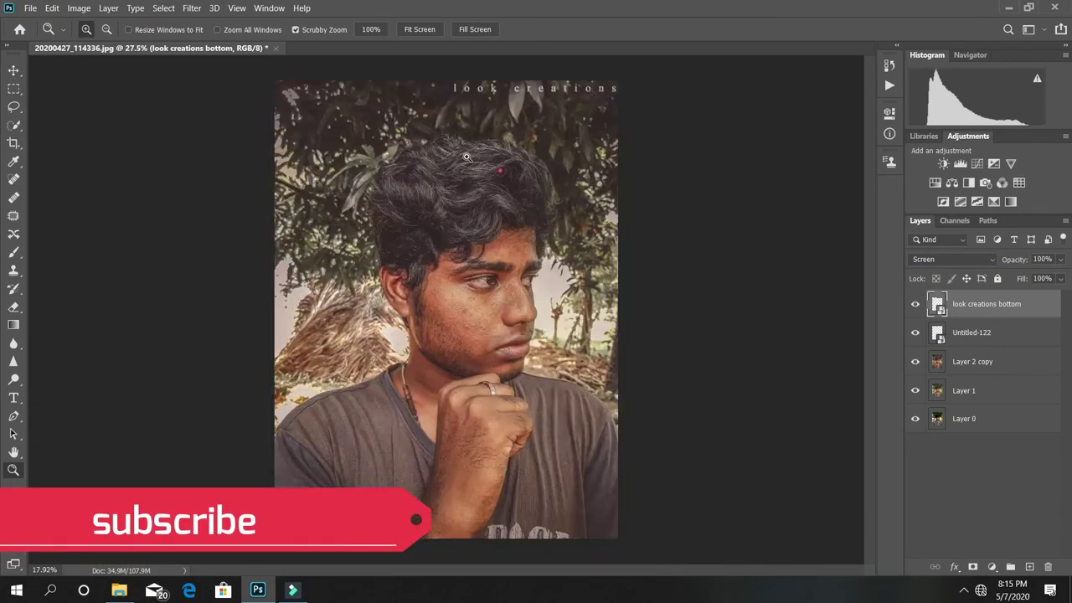
scroll(467, 156, down, 2)
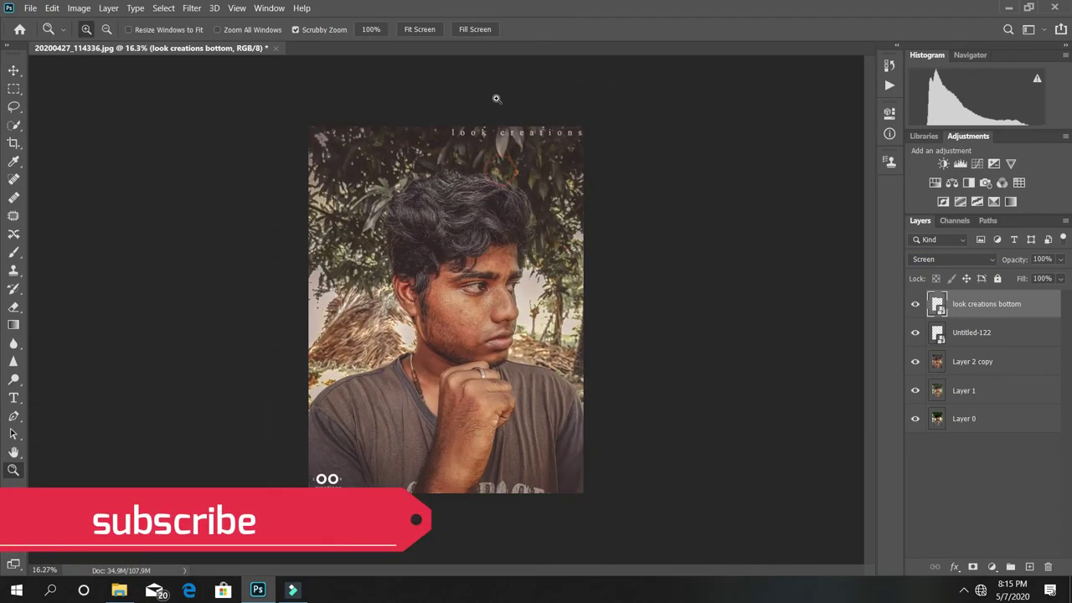
shift+click(991, 333)
shift+click(1009, 360)
right_click(1010, 360)
click(894, 401)
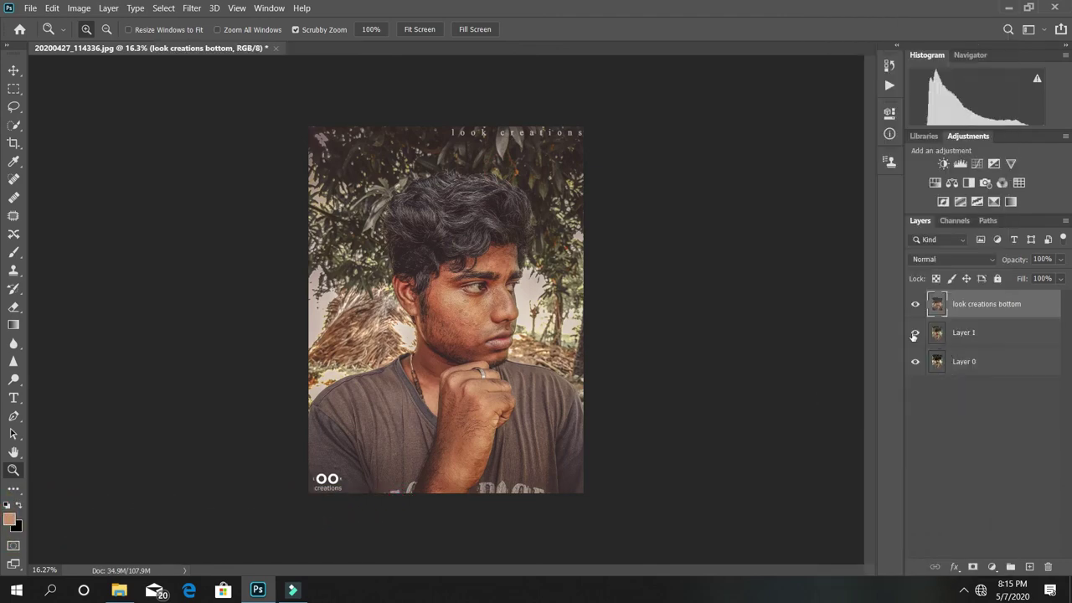
- Fit the photo on screen and toggle the merged layer to compare with the original
right_click(412, 265)
click(431, 273)
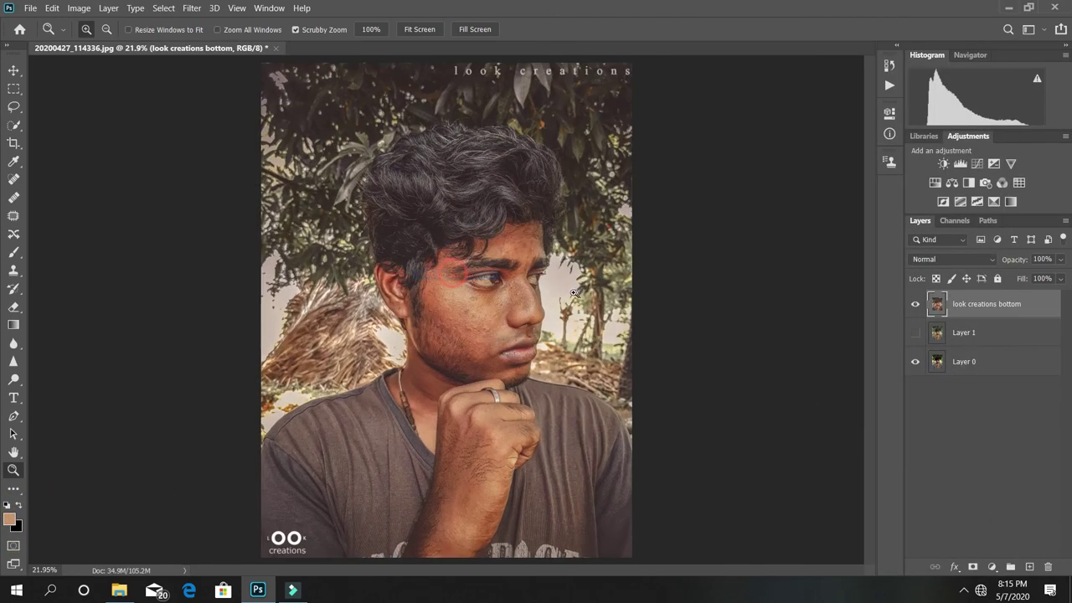
click(917, 304)
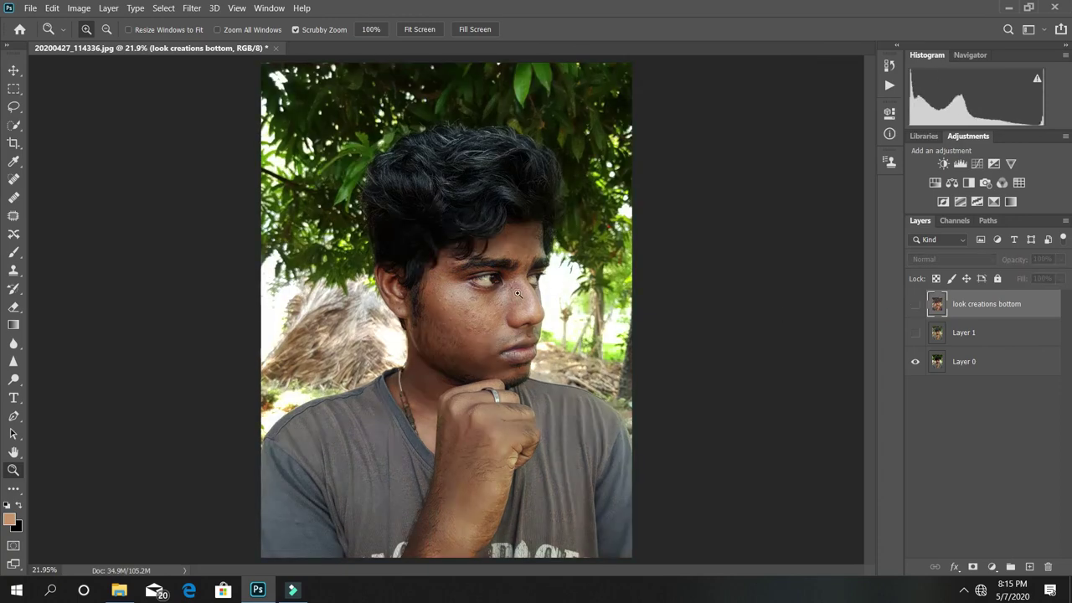
scroll(517, 293, down, 1)
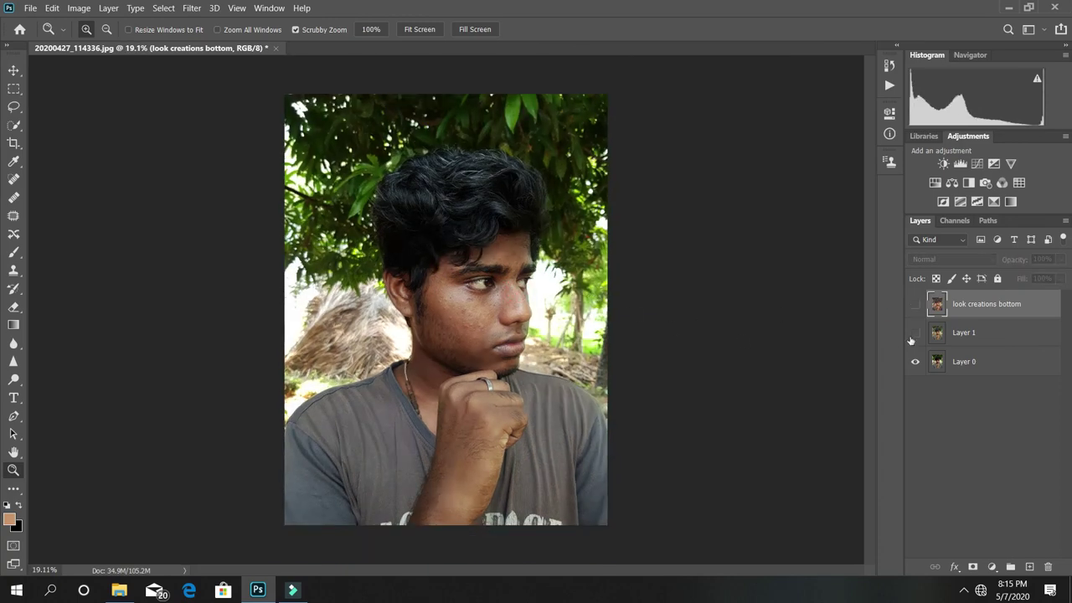
click(916, 305)
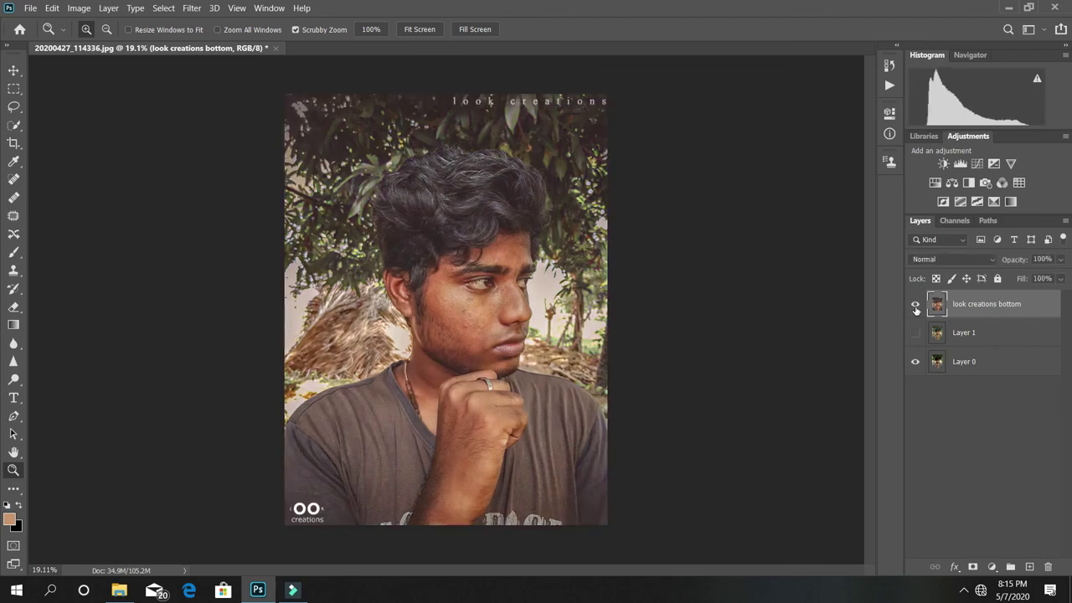
click(915, 304)
drag(508, 283, 534, 294)
right_click(534, 295)
click(532, 250)
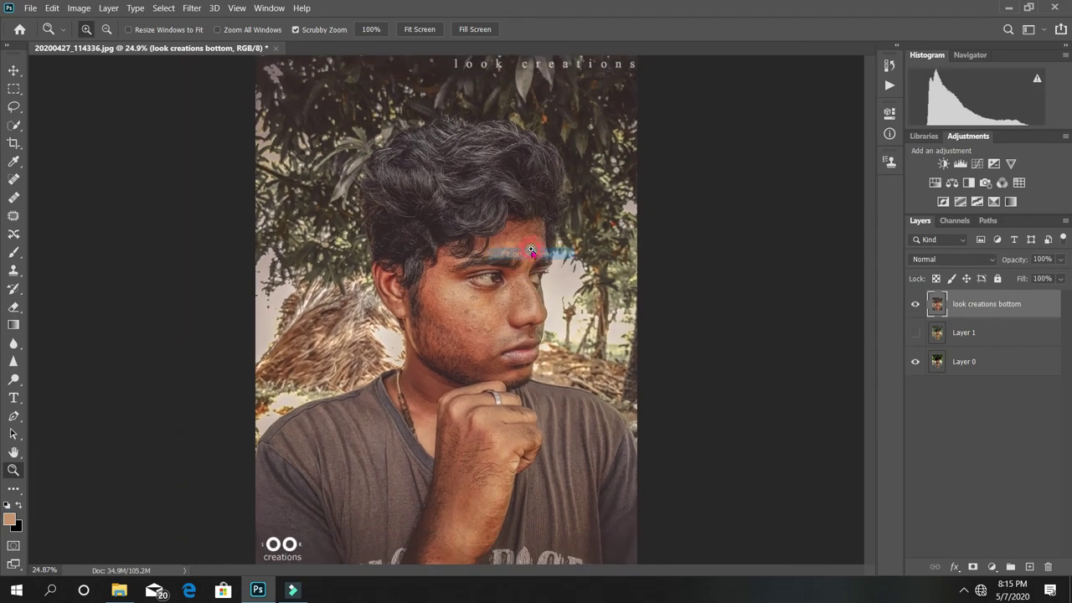